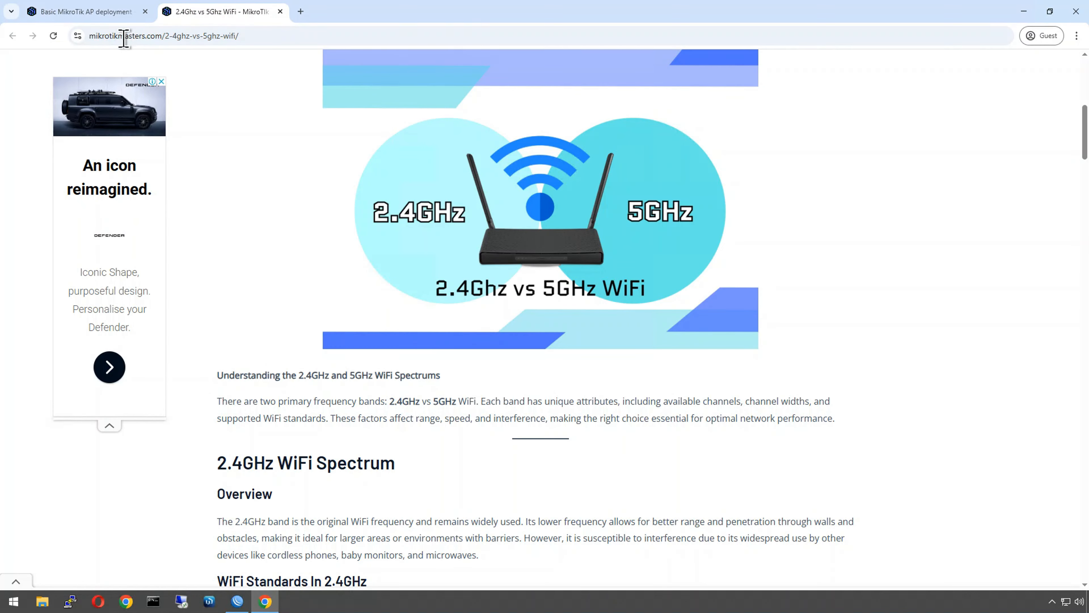
- Reopen the Basic MikroTik AP Deployment article and read its CAPsMAN, security profile and channel command sections
{"action": "left_click", "coordinate": [107, 12]}
{"action": "scroll", "coordinate": [471, 343], "scroll_direction": "up", "scroll_amount": 1}
{"action": "scroll", "coordinate": [513, 261], "scroll_direction": "up", "scroll_amount": 3}
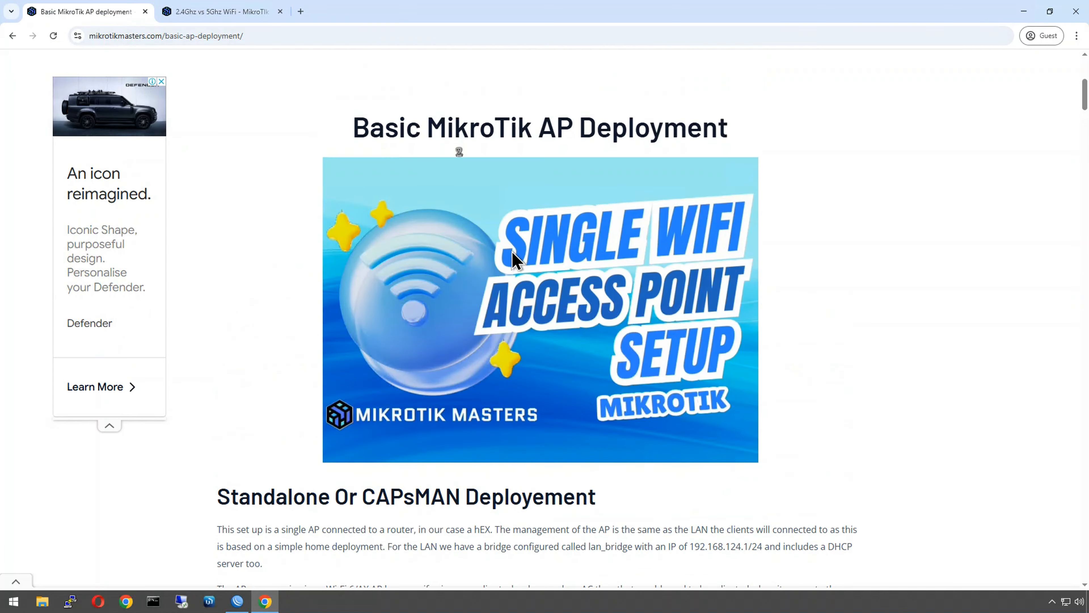
{"action": "scroll", "coordinate": [506, 277], "scroll_direction": "down", "scroll_amount": 2}
{"action": "scroll", "coordinate": [530, 300], "scroll_direction": "down", "scroll_amount": 8}
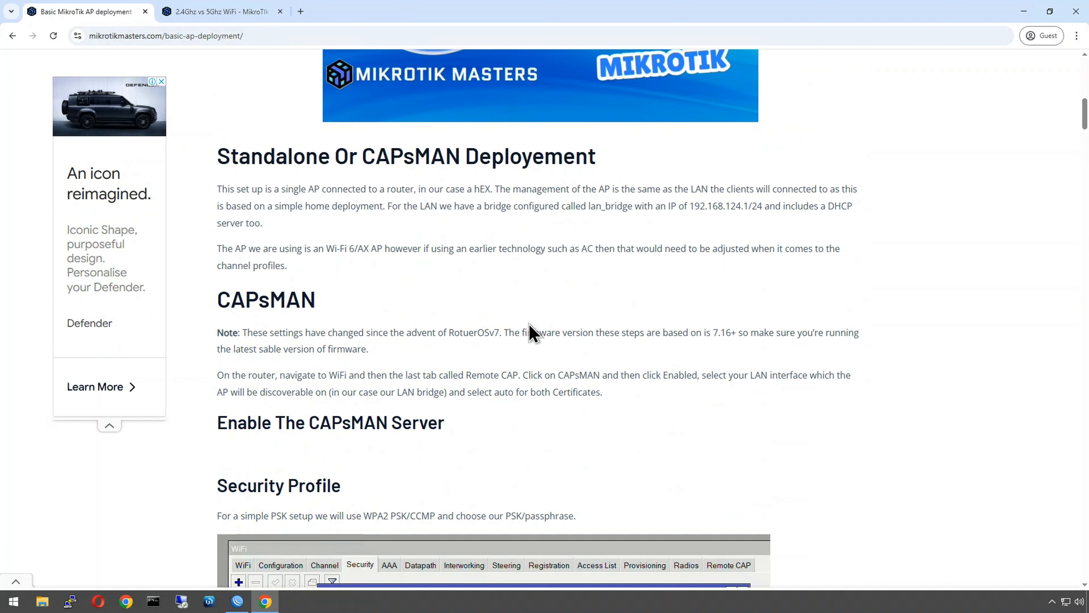
{"action": "scroll", "coordinate": [391, 189], "scroll_direction": "up", "scroll_amount": 9}
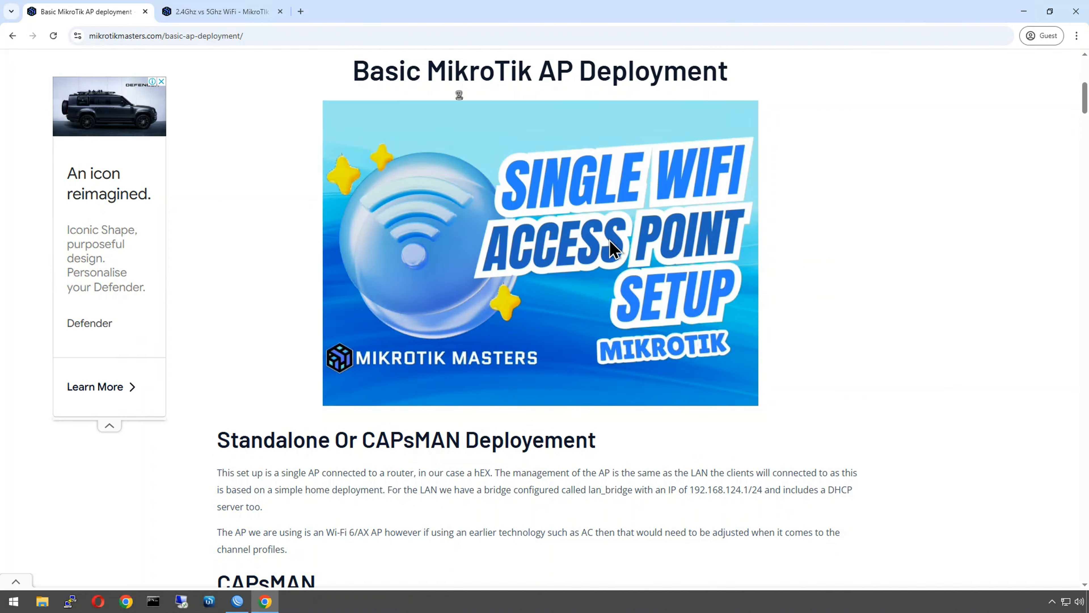
{"action": "scroll", "coordinate": [474, 423], "scroll_direction": "down", "scroll_amount": 2}
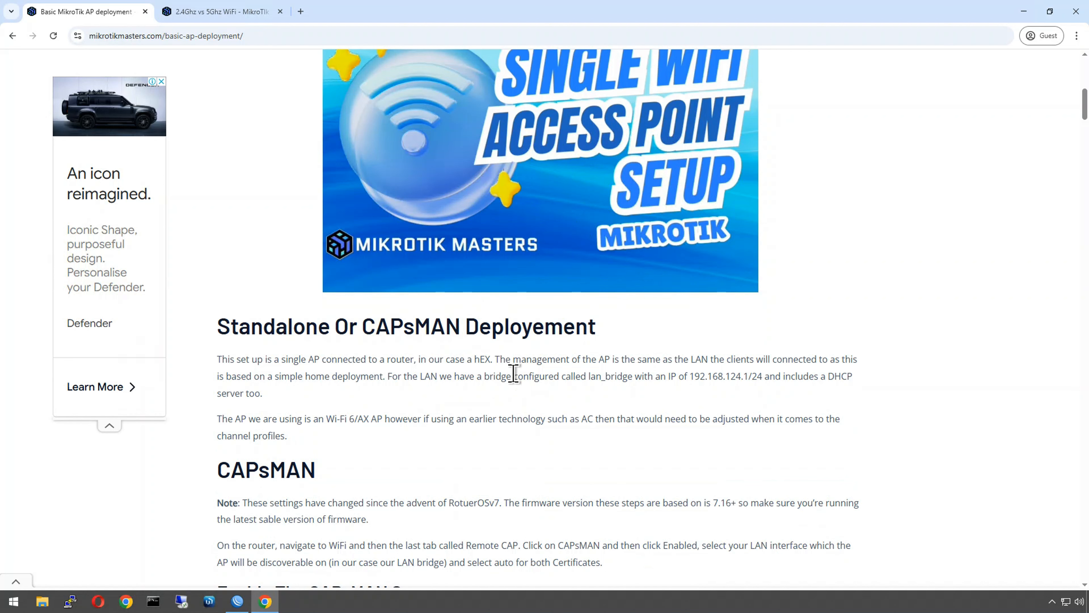
{"action": "scroll", "coordinate": [504, 411], "scroll_direction": "down", "scroll_amount": 2}
{"action": "scroll", "coordinate": [410, 399], "scroll_direction": "down", "scroll_amount": 2}
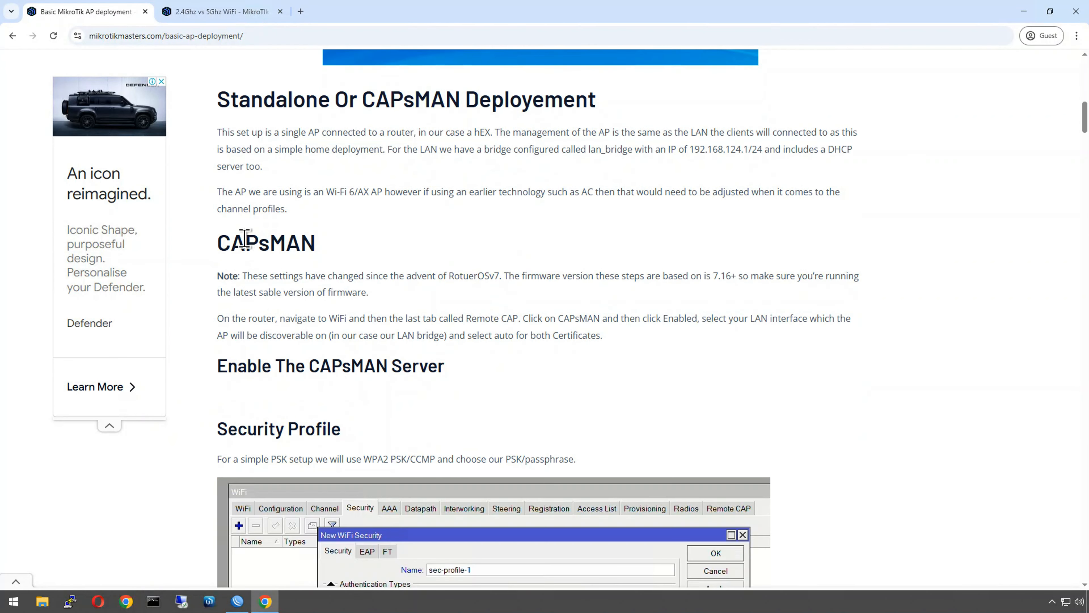
{"action": "scroll", "coordinate": [309, 320], "scroll_direction": "down", "scroll_amount": 1}
{"action": "scroll", "coordinate": [367, 310], "scroll_direction": "down", "scroll_amount": 6}
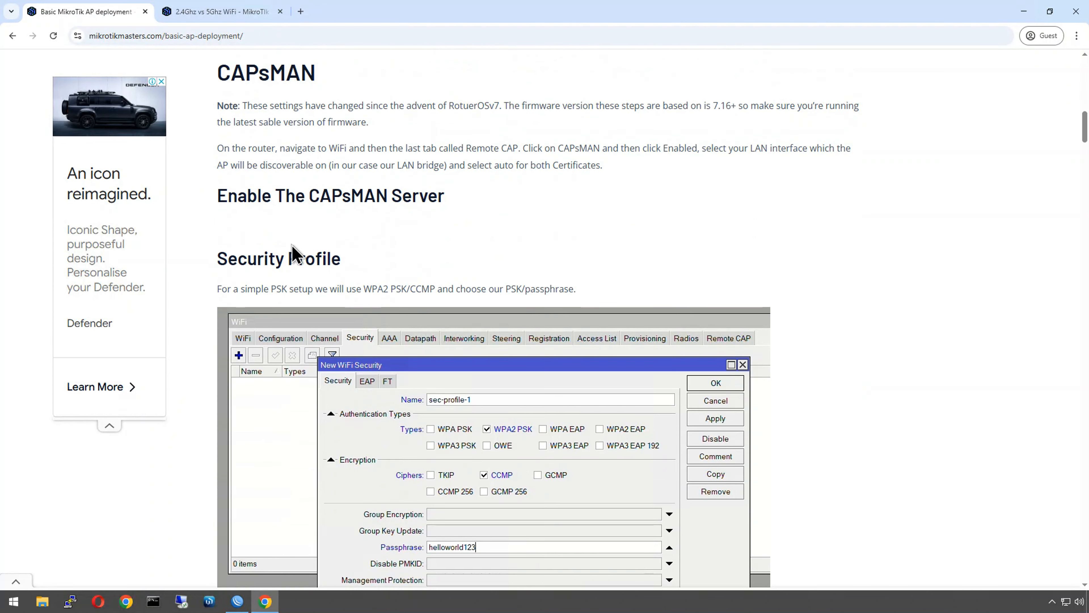
{"action": "scroll", "coordinate": [447, 410], "scroll_direction": "down", "scroll_amount": 4}
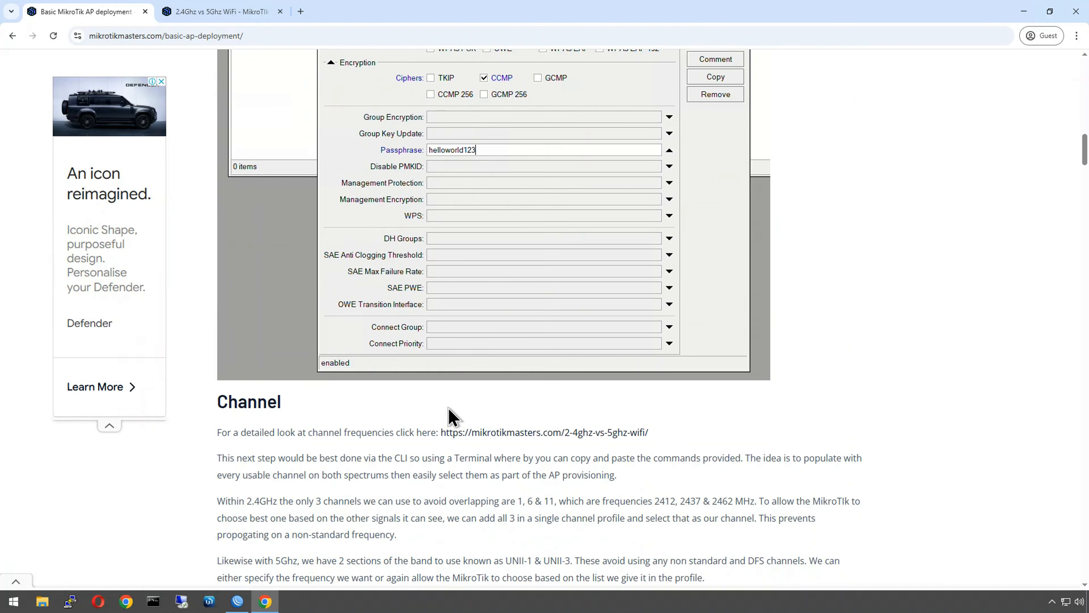
{"action": "scroll", "coordinate": [450, 412], "scroll_direction": "up", "scroll_amount": 2}
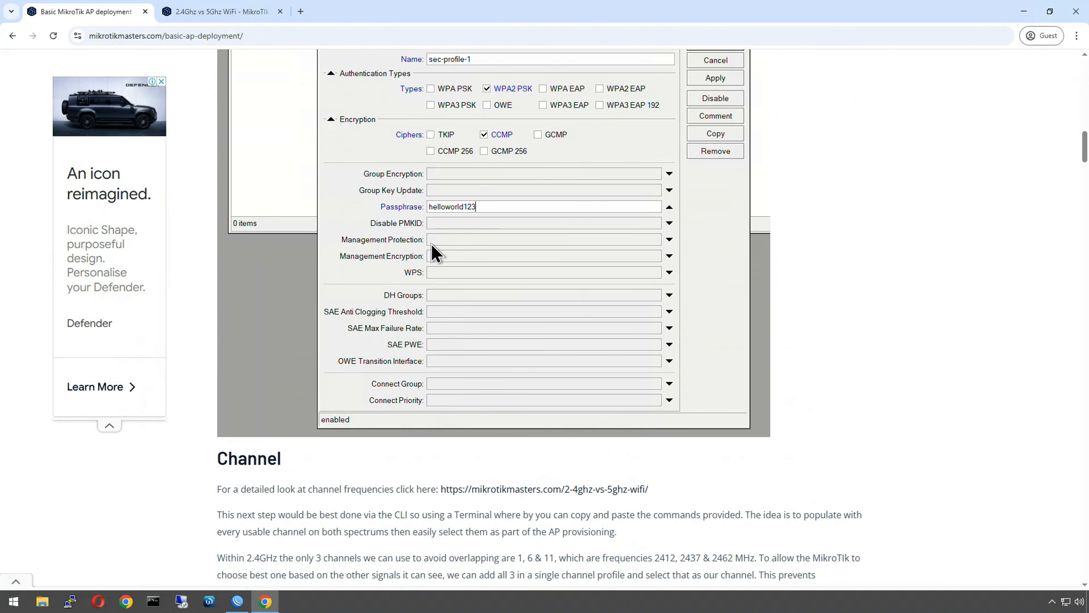
{"action": "scroll", "coordinate": [372, 377], "scroll_direction": "down", "scroll_amount": 12}
{"action": "scroll", "coordinate": [393, 458], "scroll_direction": "down", "scroll_amount": 14}
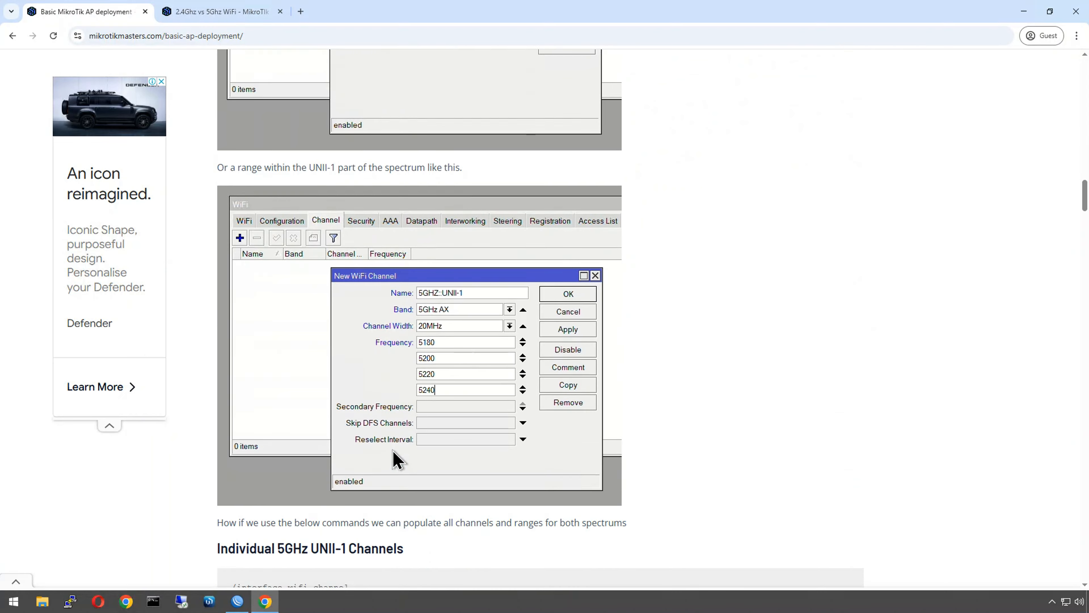
{"action": "scroll", "coordinate": [406, 444], "scroll_direction": "down", "scroll_amount": 11}
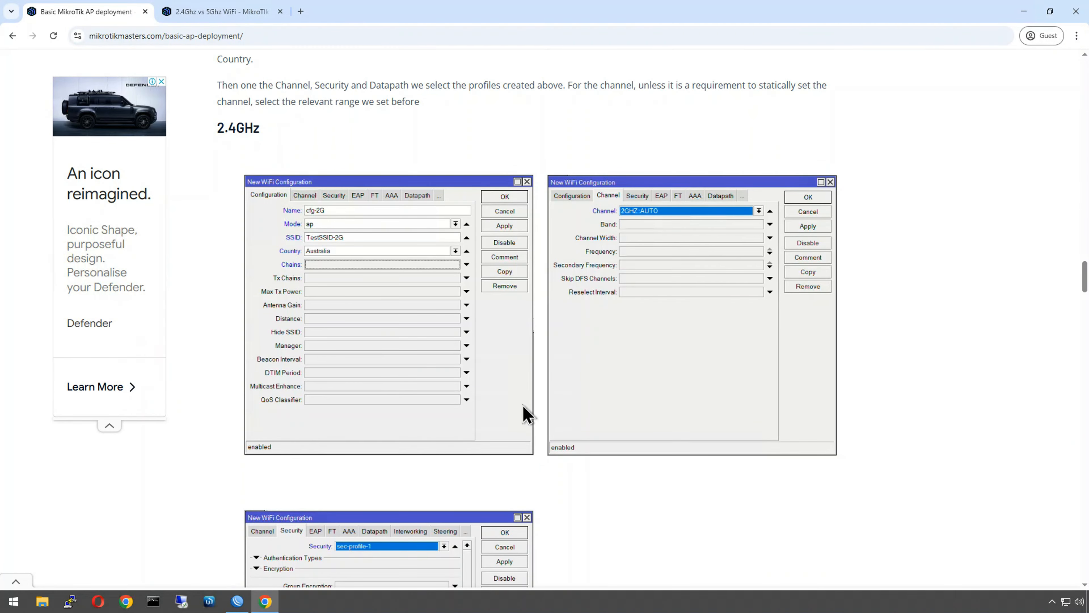
{"action": "scroll", "coordinate": [462, 457], "scroll_direction": "down", "scroll_amount": 12}
{"action": "scroll", "coordinate": [461, 458], "scroll_direction": "up", "scroll_amount": 7}
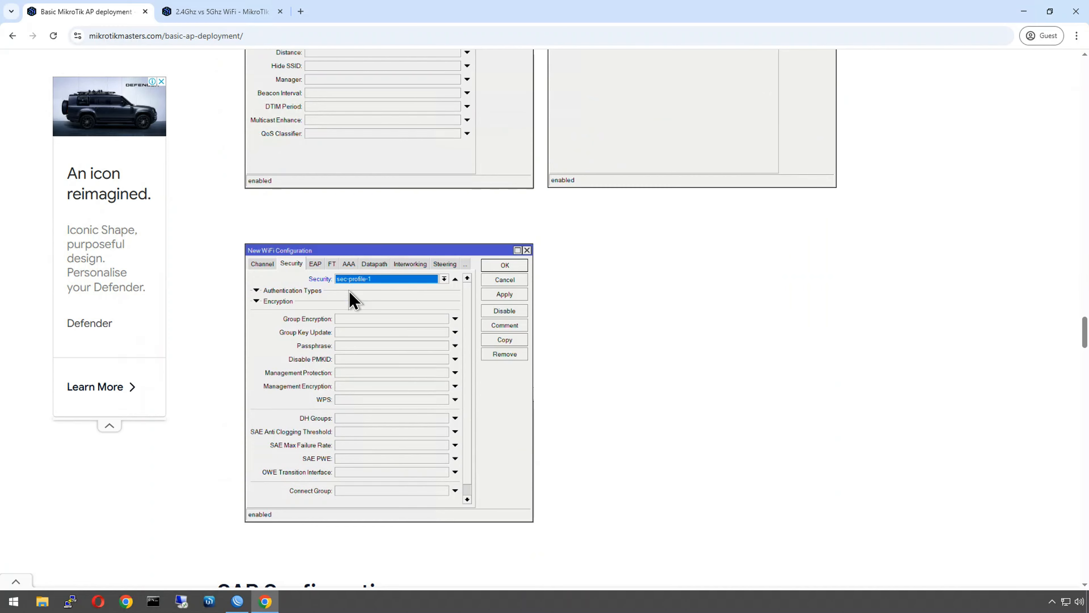
{"action": "scroll", "coordinate": [388, 300], "scroll_direction": "up", "scroll_amount": 4}
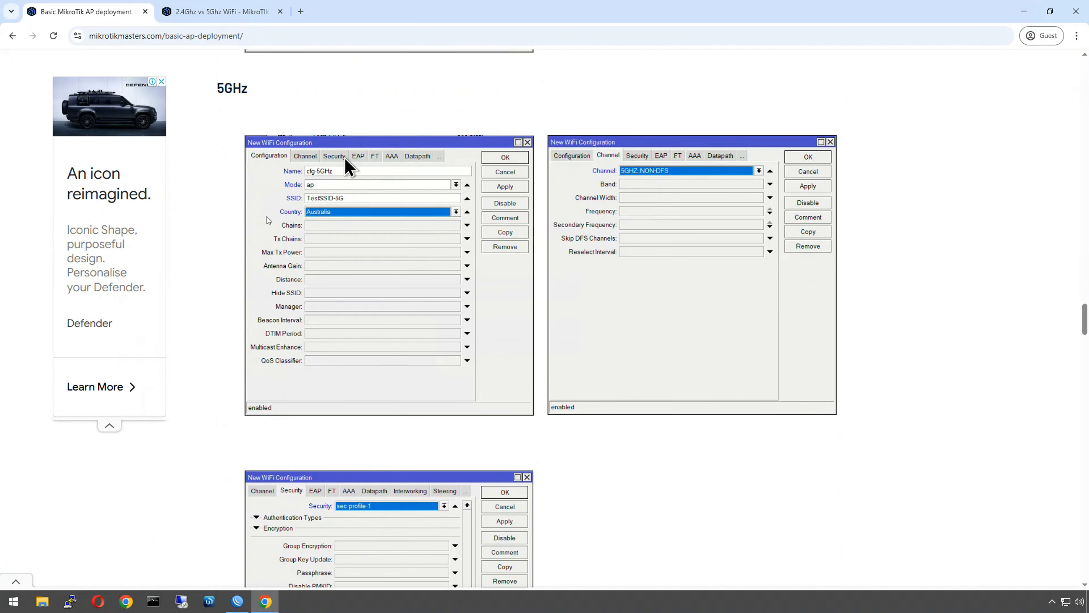
{"action": "scroll", "coordinate": [476, 410], "scroll_direction": "up", "scroll_amount": 1}
{"action": "scroll", "coordinate": [479, 409], "scroll_direction": "down", "scroll_amount": 11}
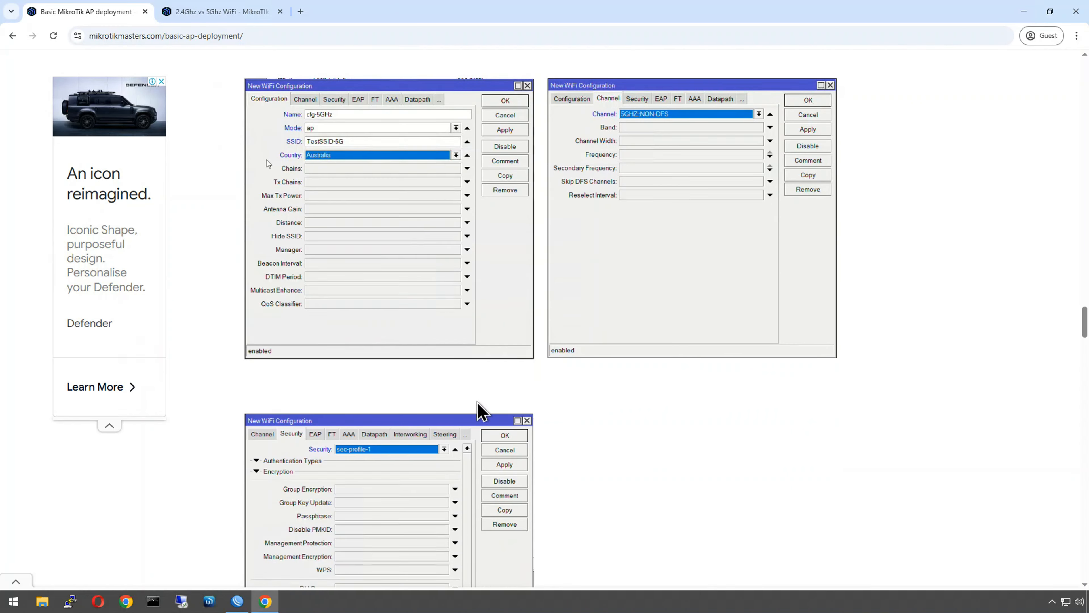
{"action": "scroll", "coordinate": [416, 516], "scroll_direction": "down", "scroll_amount": 4}
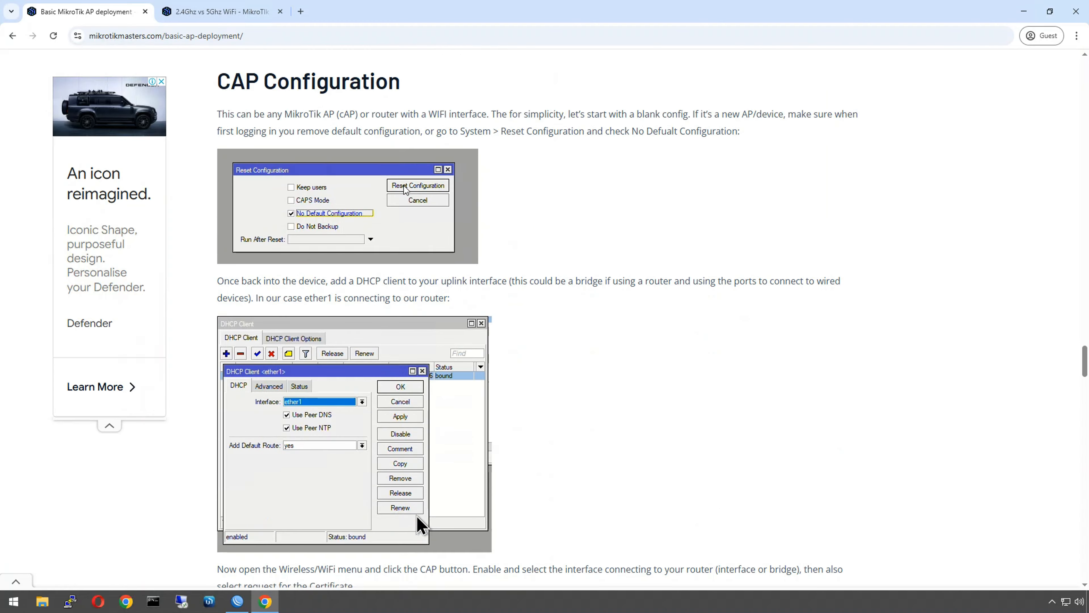
{"action": "scroll", "coordinate": [416, 518], "scroll_direction": "up", "scroll_amount": 14}
{"action": "scroll", "coordinate": [420, 523], "scroll_direction": "down", "scroll_amount": 2}
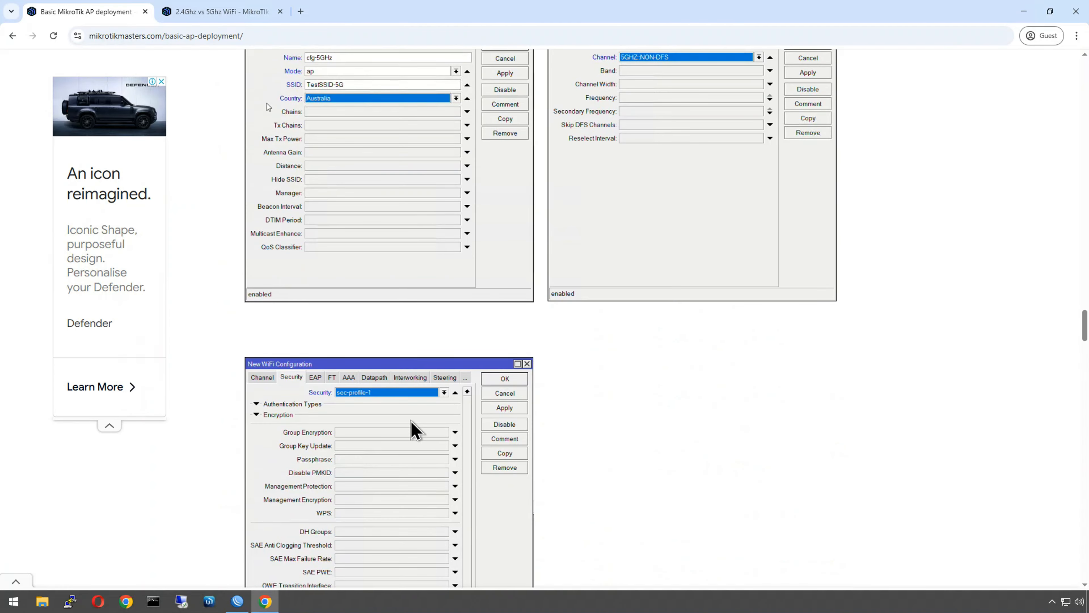
{"action": "scroll", "coordinate": [533, 455], "scroll_direction": "up", "scroll_amount": 14}
{"action": "scroll", "coordinate": [534, 455], "scroll_direction": "up", "scroll_amount": 17}
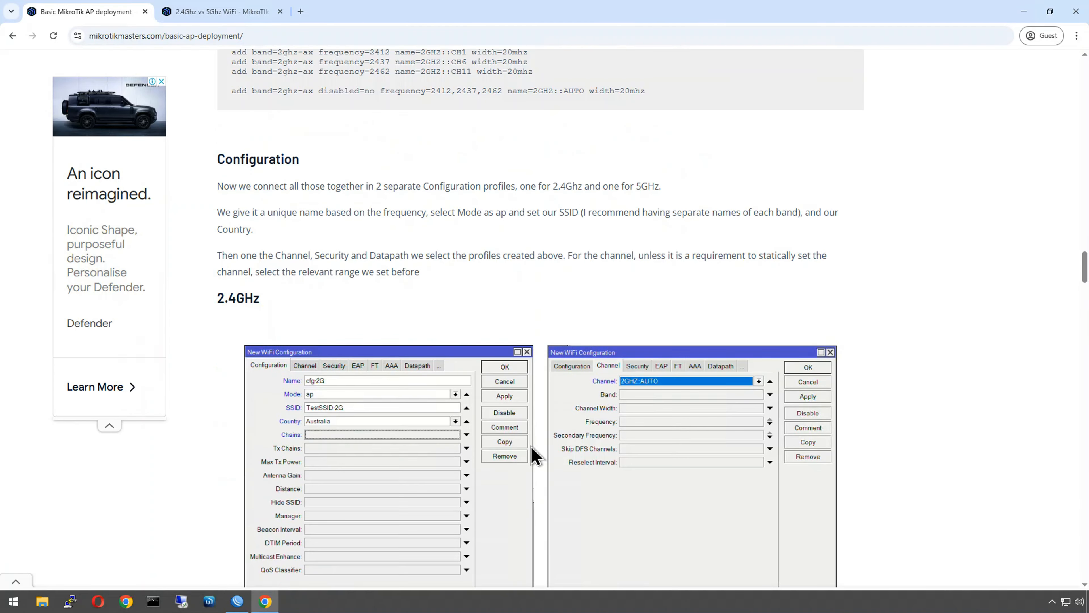
{"action": "scroll", "coordinate": [493, 434], "scroll_direction": "up", "scroll_amount": 2}
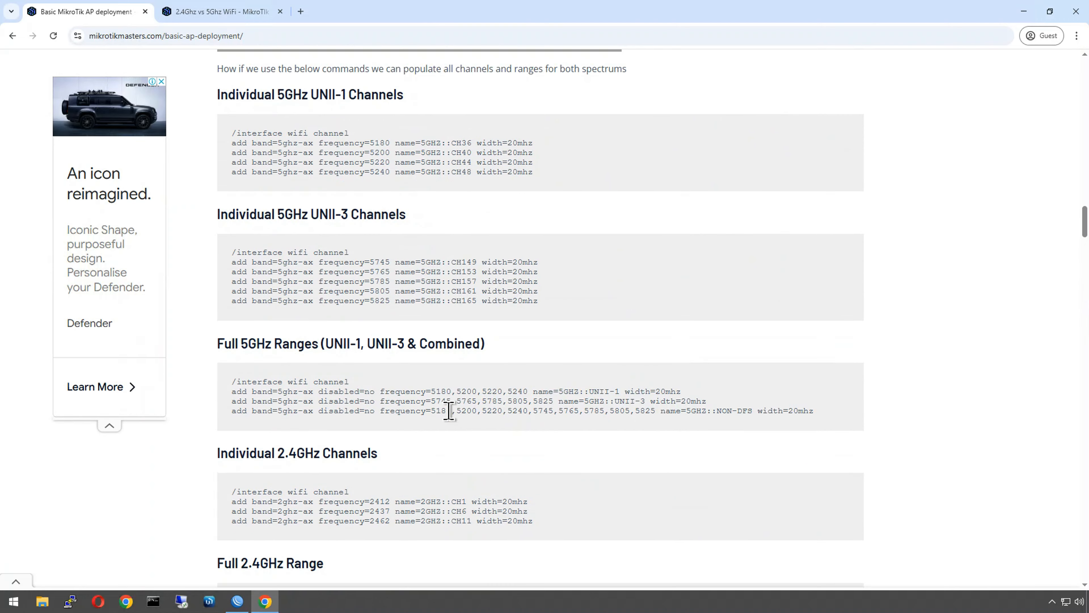
{"action": "scroll", "coordinate": [287, 249], "scroll_direction": "up", "scroll_amount": 1}
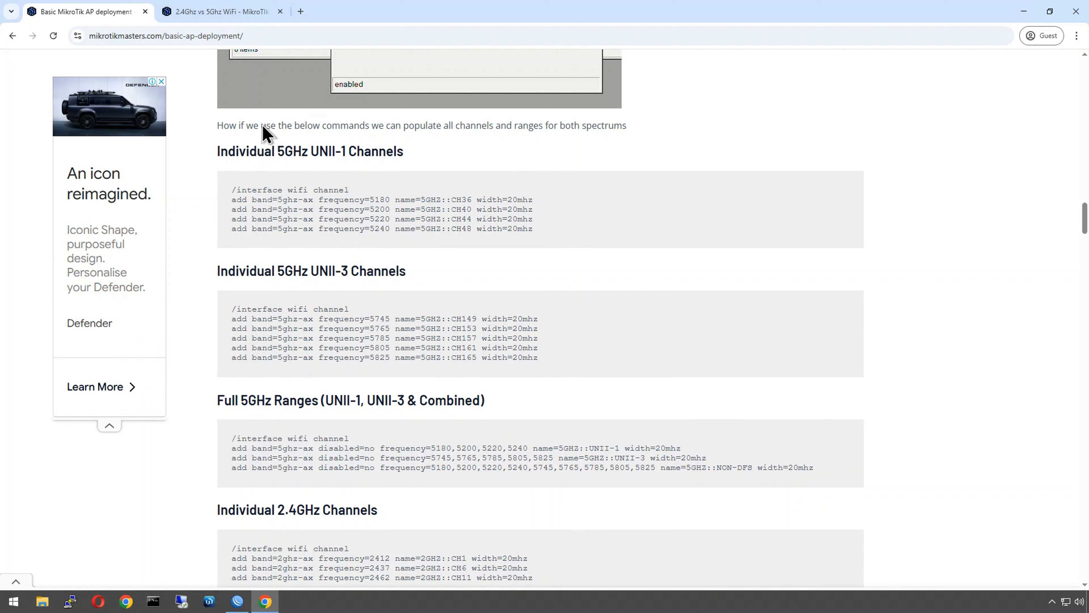
- Back in WinBox, review the router's two IP addresses, then open the Bridge list showing lan_bridge
{"action": "left_click", "coordinate": [237, 602]}
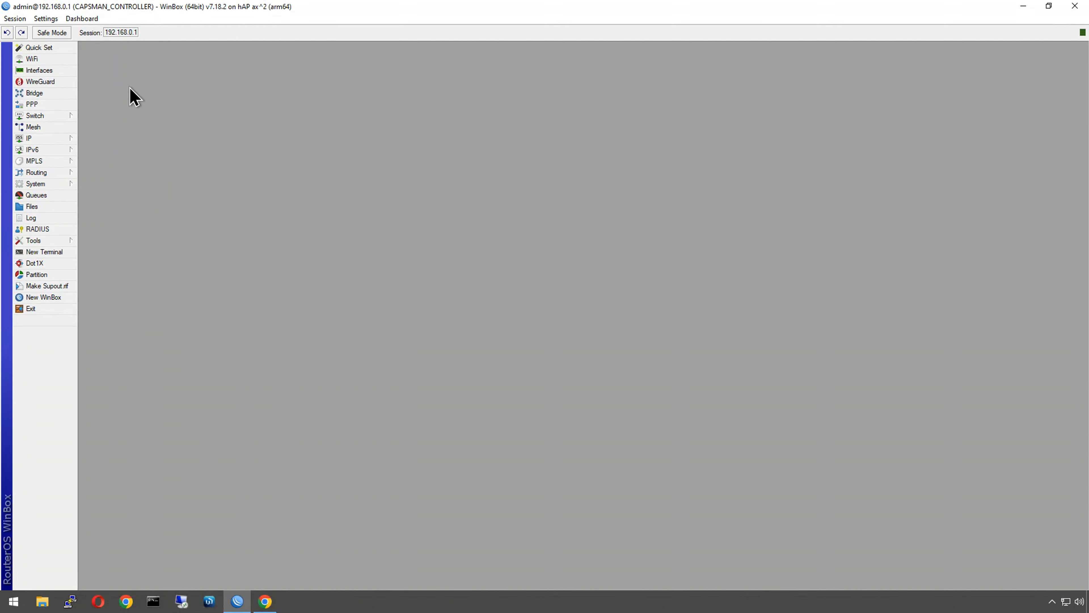
{"action": "left_click", "coordinate": [42, 139]}
{"action": "left_click", "coordinate": [92, 150]}
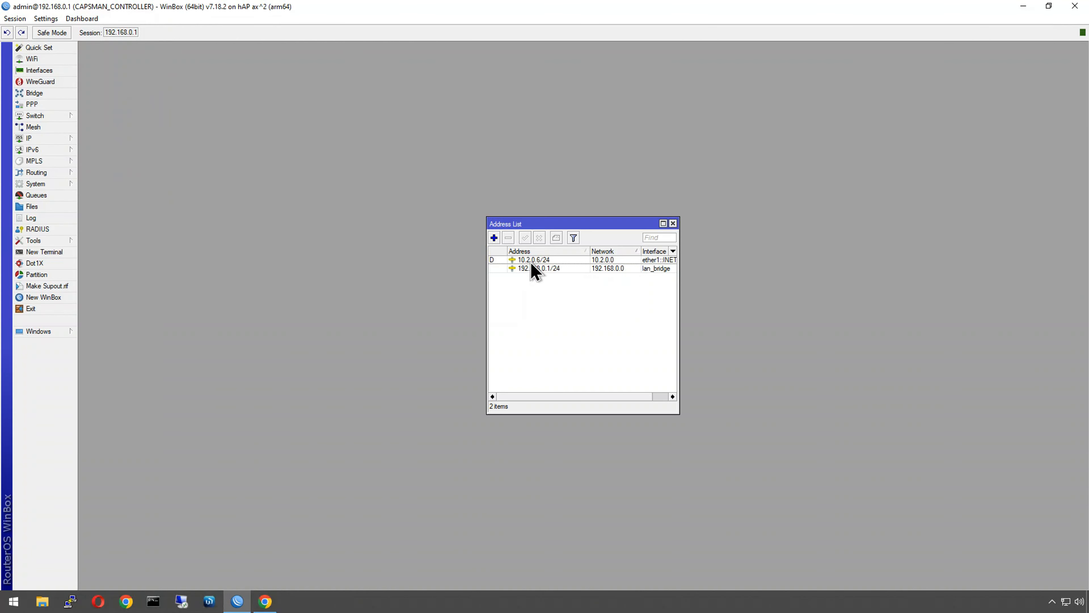
{"action": "left_click_drag", "start_coordinate": [679, 286], "coordinate": [735, 286]}
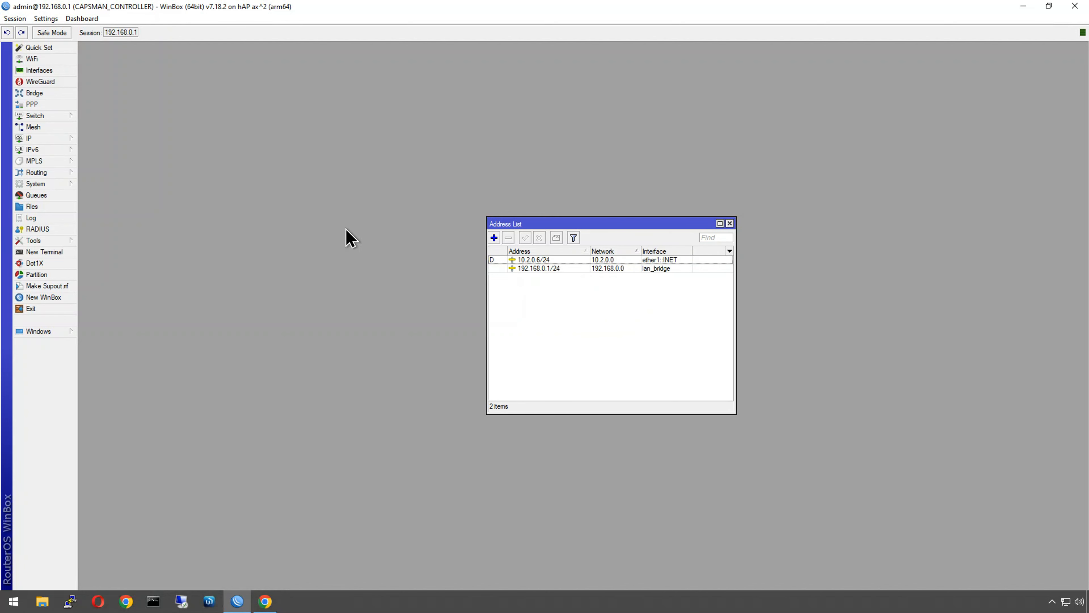
{"action": "left_click", "coordinate": [35, 93]}
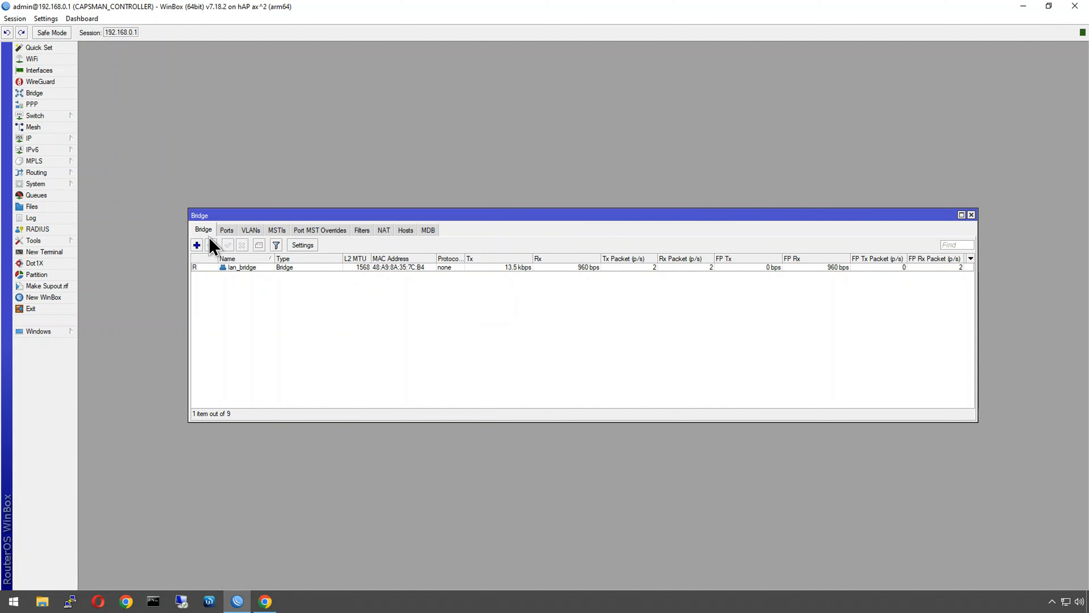
- Check lan_bridge's member ports ether2 through ether5, then minimize WinBox
{"action": "left_click", "coordinate": [224, 230]}
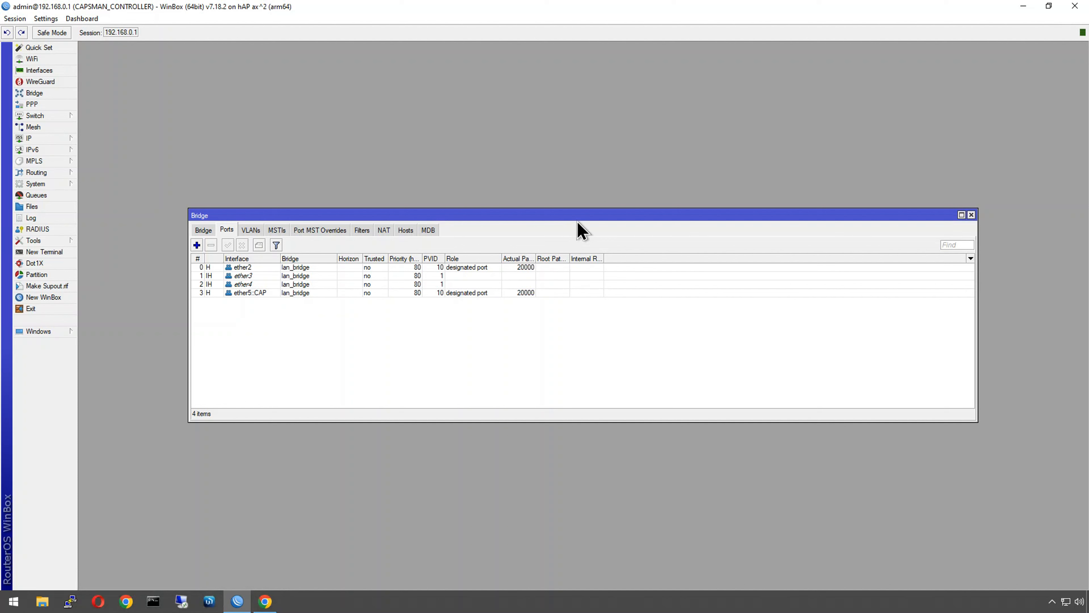
{"action": "left_click", "coordinate": [1024, 11]}
- View the hap-creds.png router label photo in Photos, then close it to return to the desktop
{"action": "left_click", "coordinate": [1007, 9]}
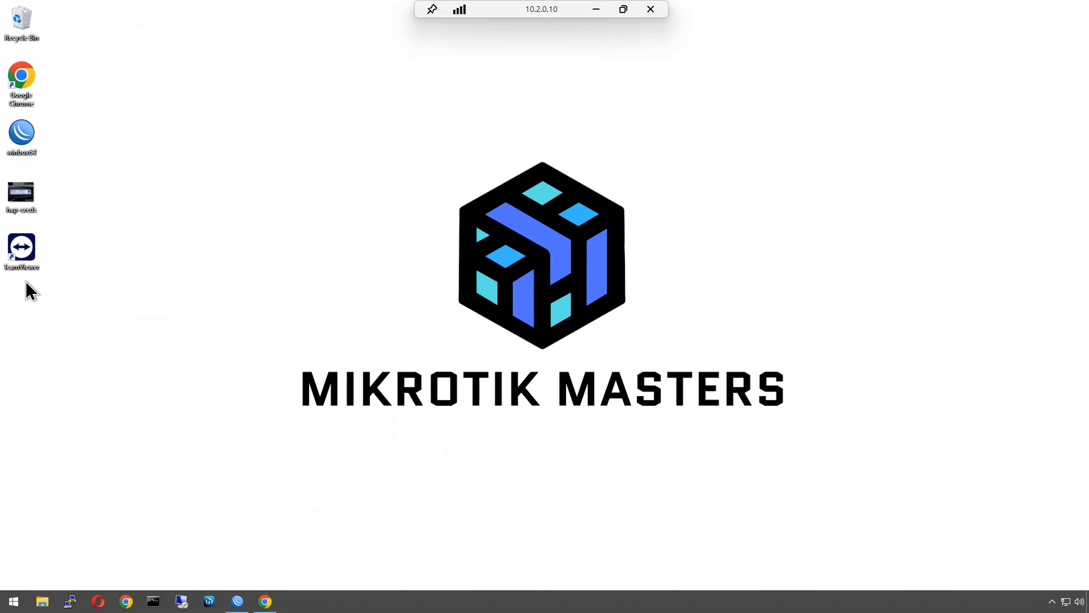
{"action": "double_click", "coordinate": [20, 202]}
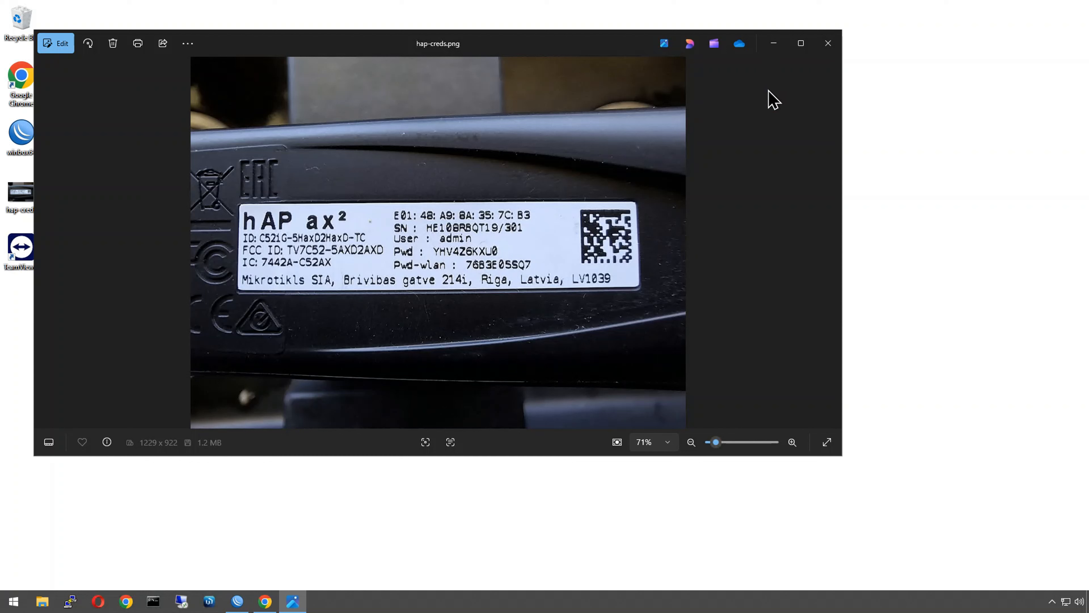
{"action": "left_click", "coordinate": [835, 44]}
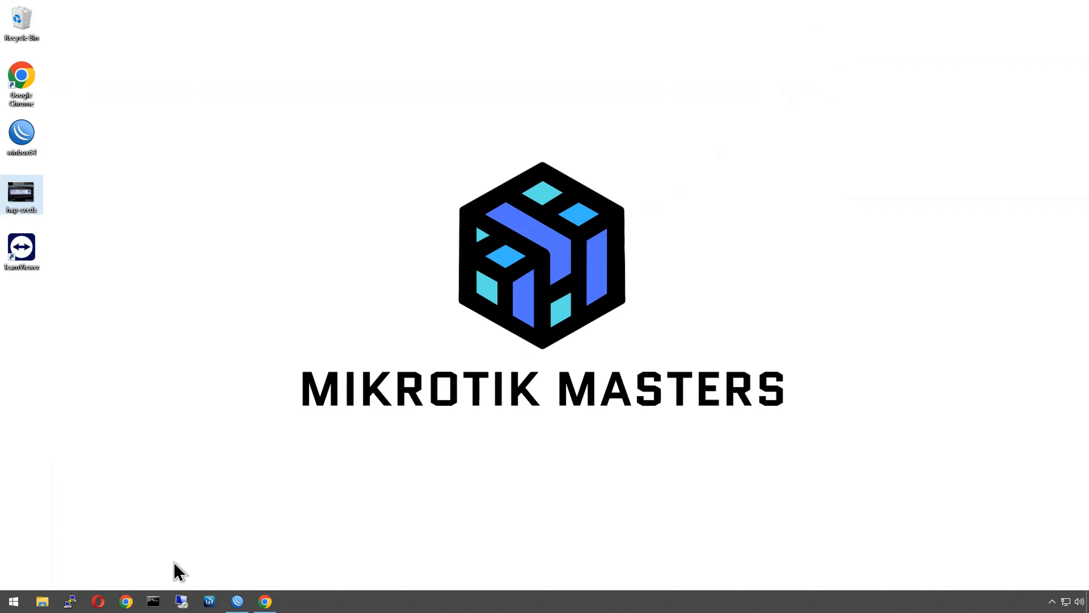
- Restore WinBox to show lan_bridge's Bridge Ports list with ether2 through ether5-CAP
{"action": "left_click", "coordinate": [235, 601]}
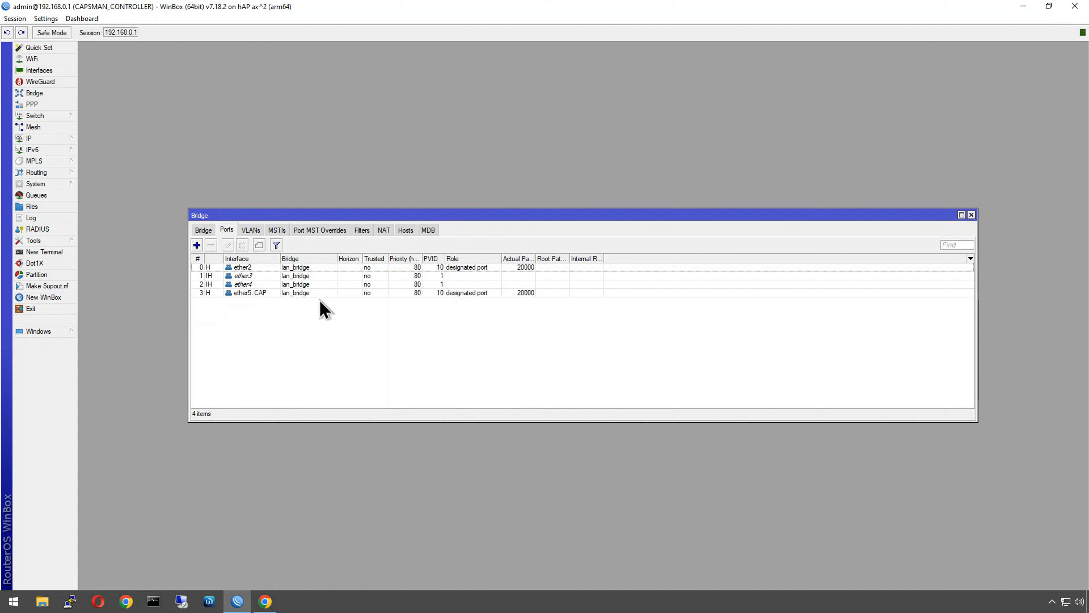
- Inspect the firewall's Filter Rules and NAT lists, then close the Firewall window
{"action": "left_click", "coordinate": [43, 140]}
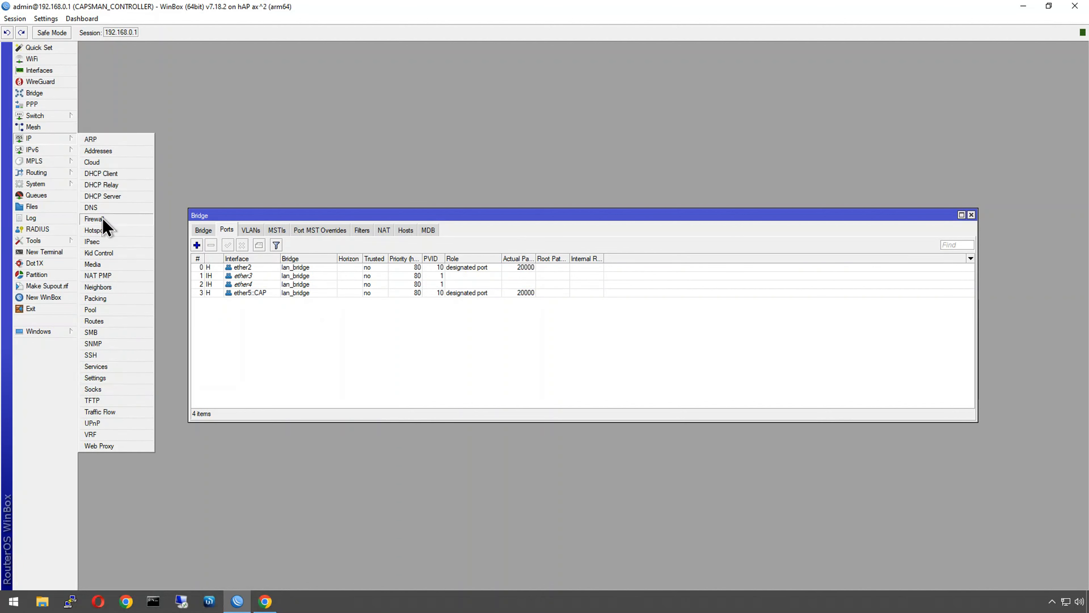
{"action": "left_click", "coordinate": [94, 219]}
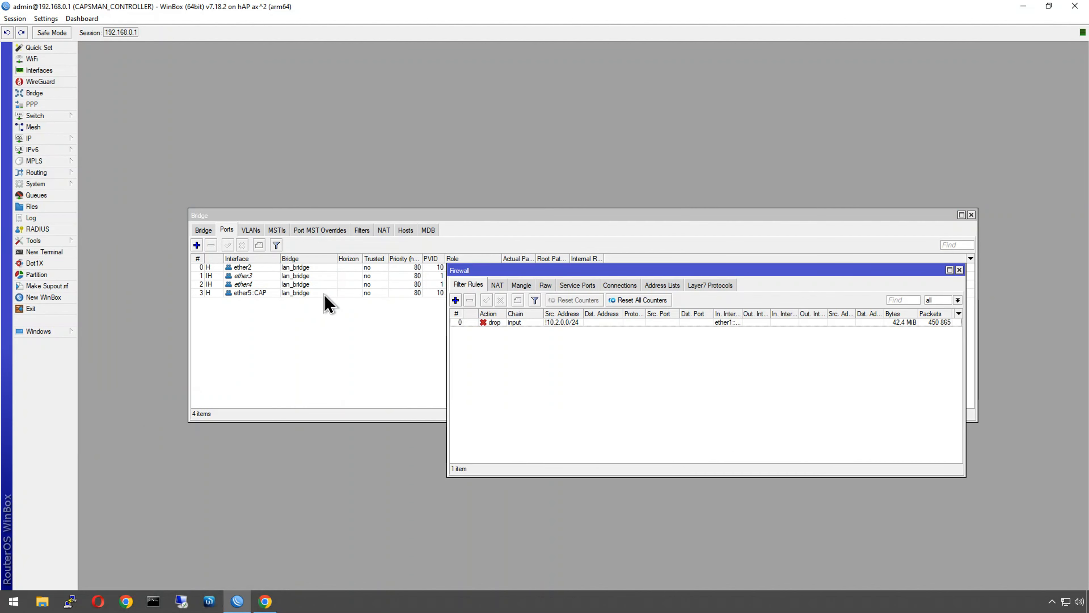
{"action": "left_click", "coordinate": [498, 284]}
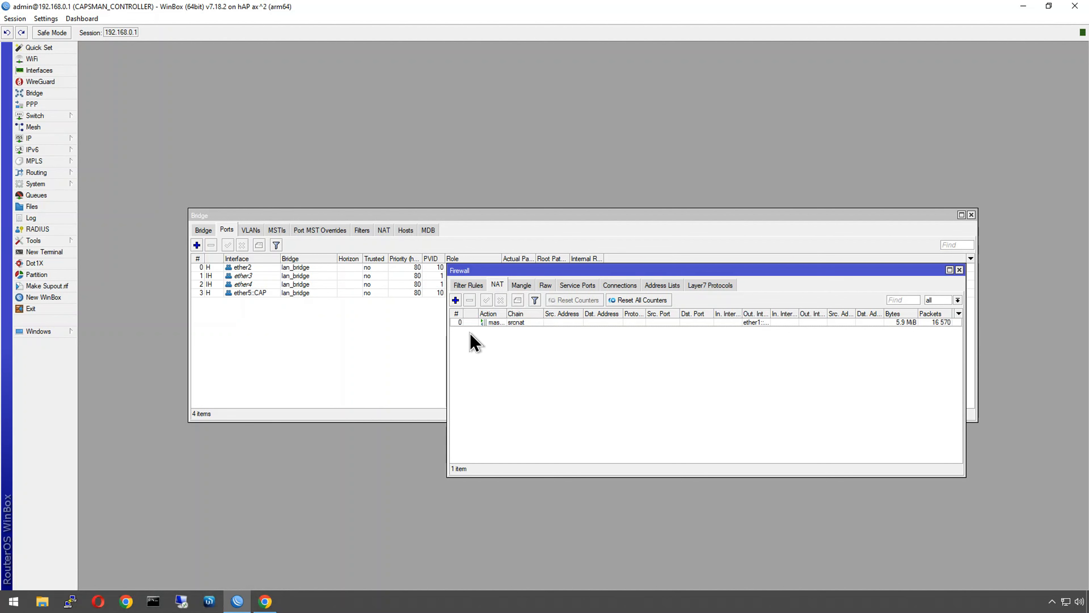
{"action": "left_click", "coordinate": [469, 286]}
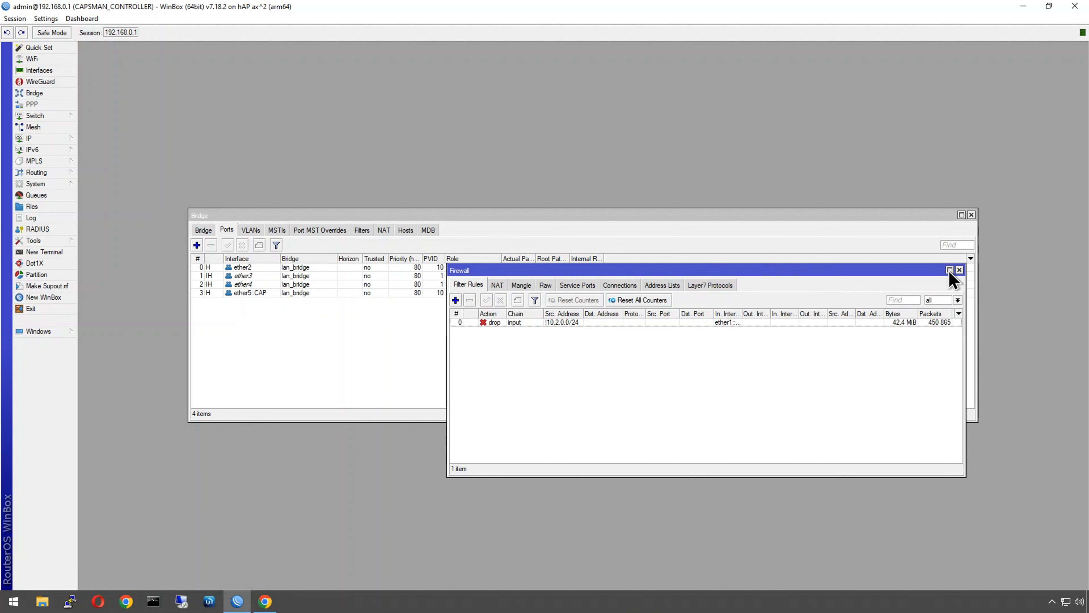
{"action": "left_click", "coordinate": [959, 269]}
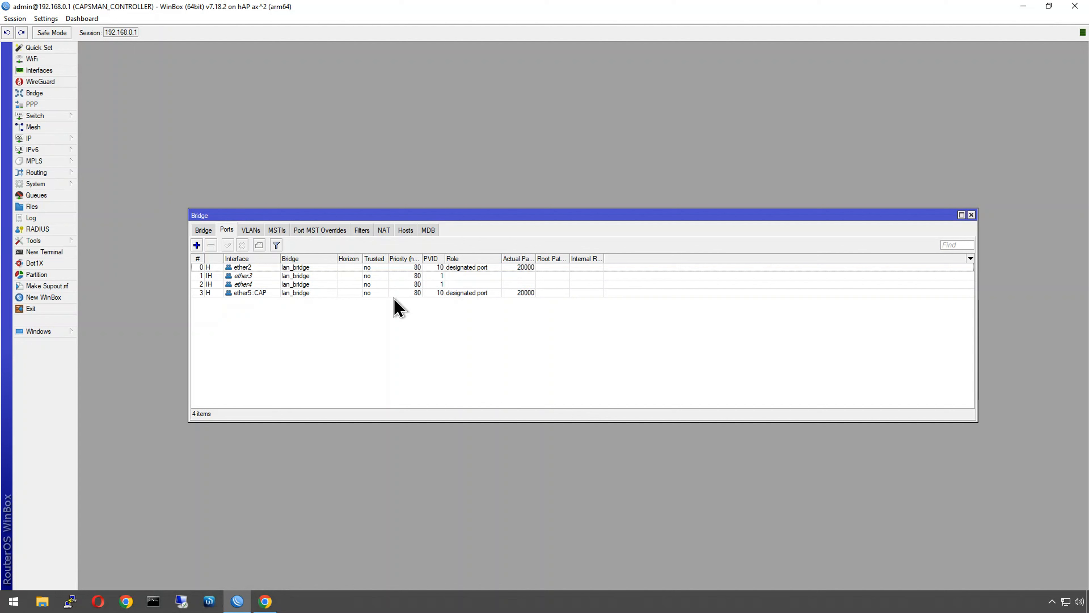
- Close the Bridge and Address List windows, then open the WiFi list, resize it and move it lower
{"action": "left_click", "coordinate": [971, 215]}
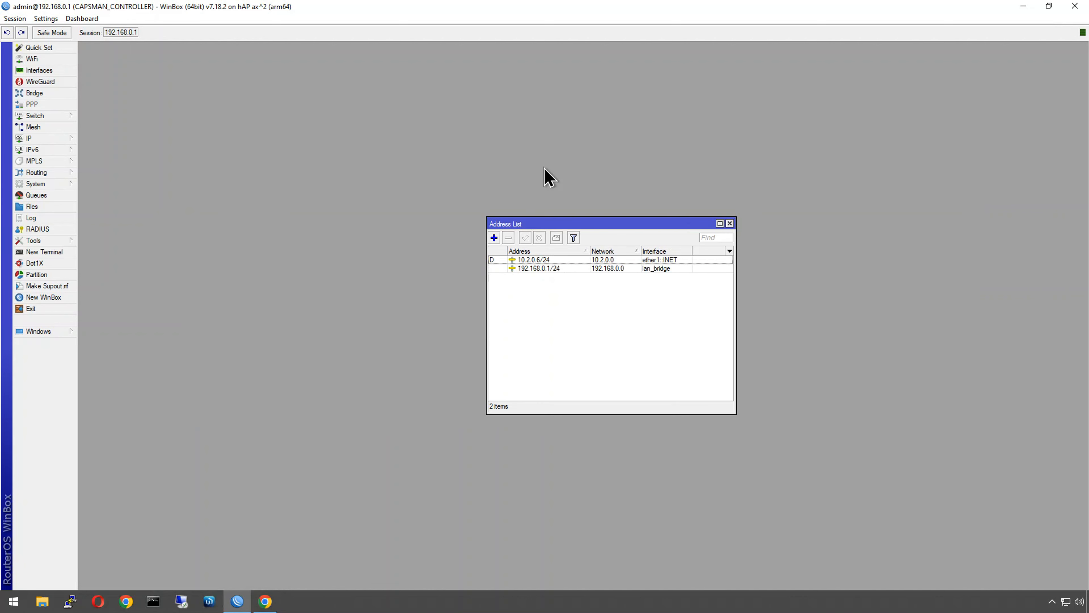
{"action": "left_click", "coordinate": [729, 223]}
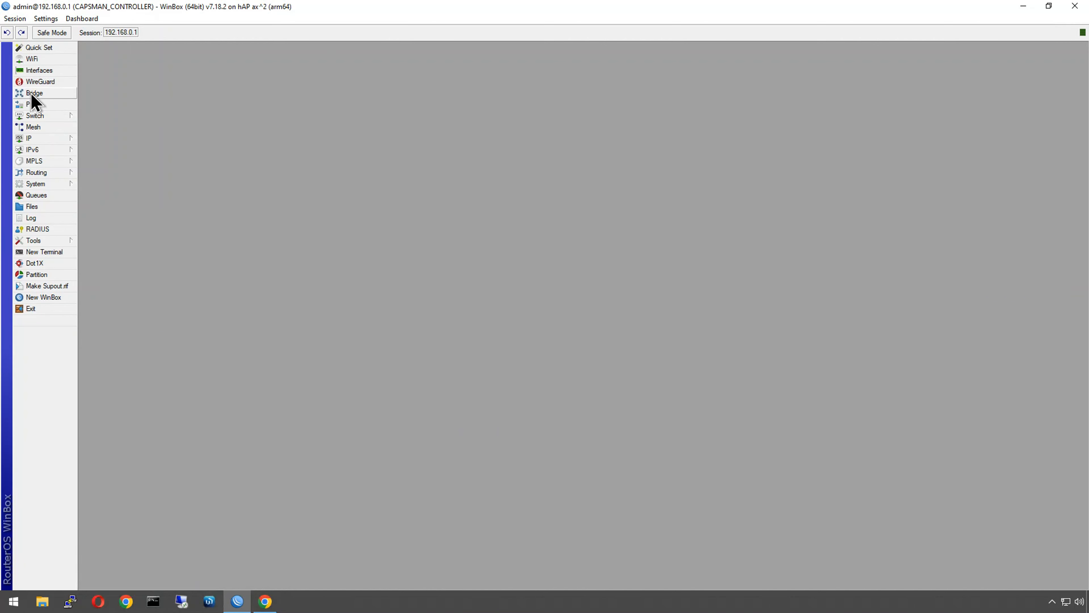
{"action": "left_click", "coordinate": [35, 58]}
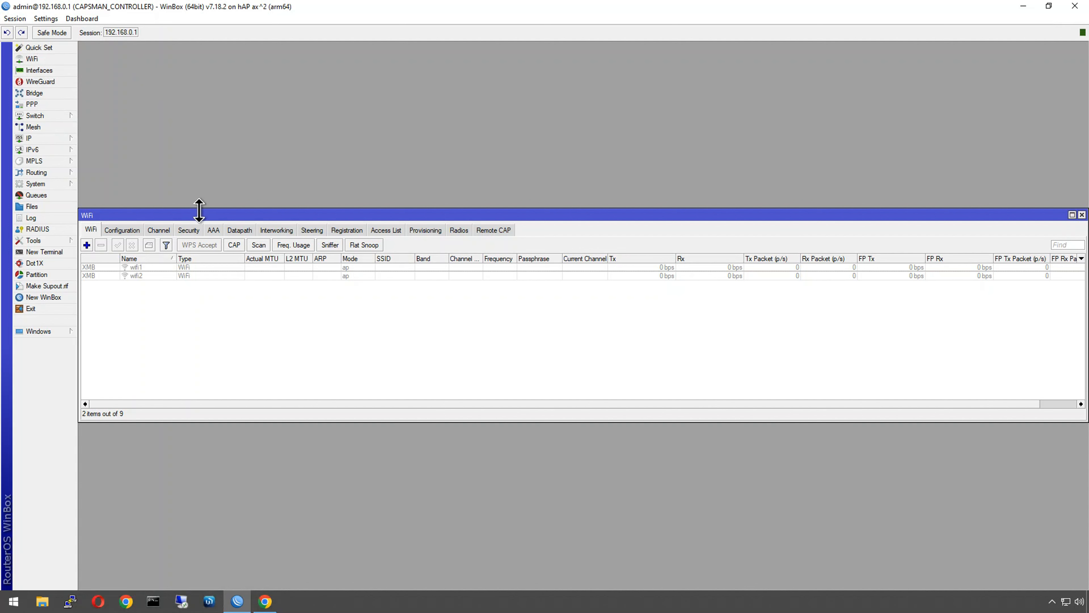
{"action": "left_click_drag", "start_coordinate": [79, 285], "coordinate": [177, 288]}
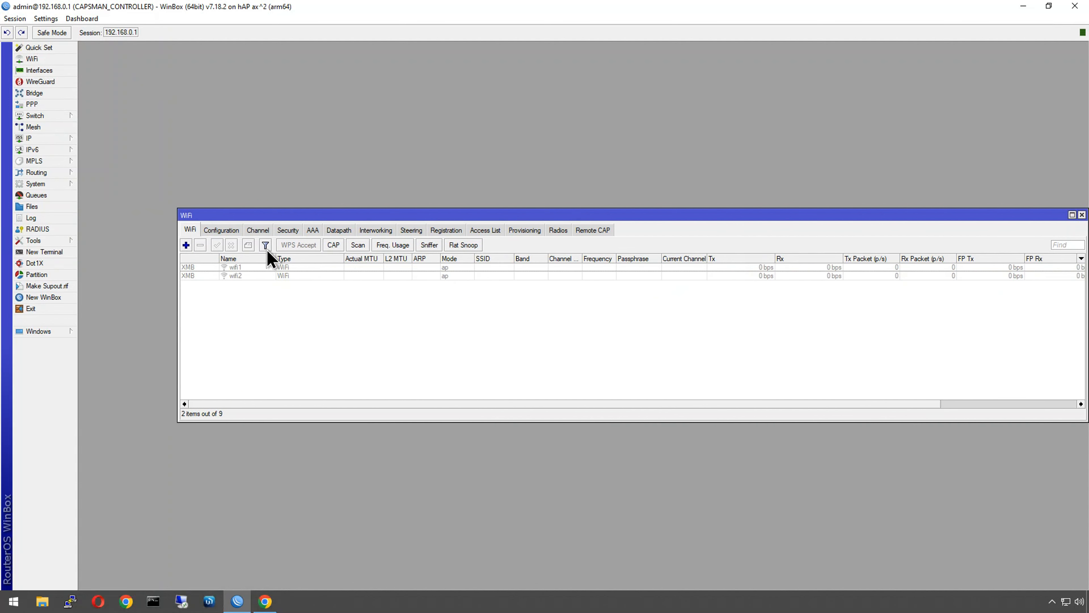
{"action": "left_click_drag", "start_coordinate": [373, 209], "coordinate": [244, 154]}
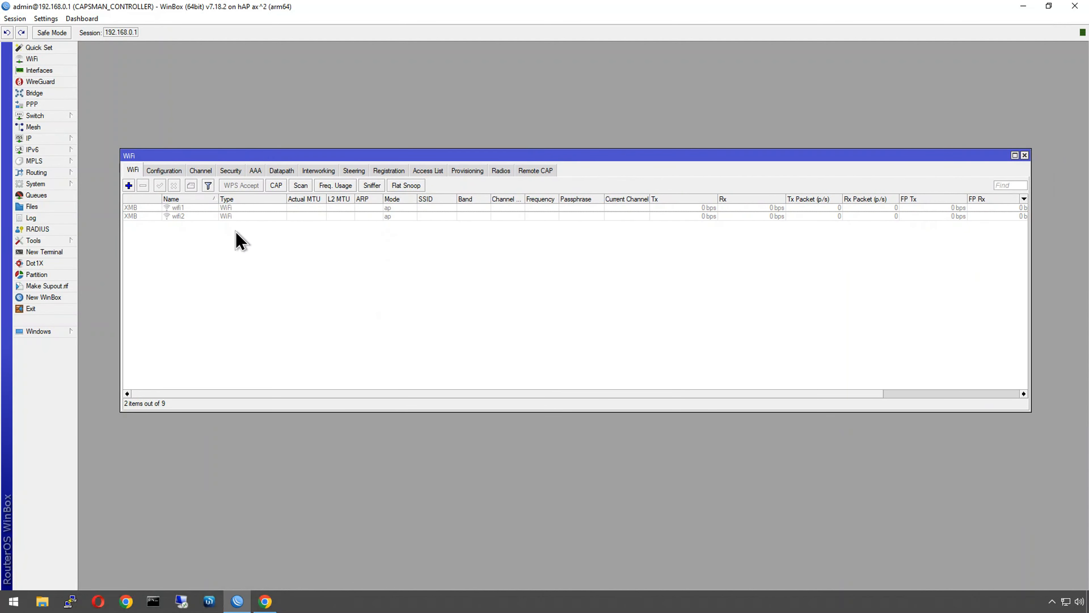
{"action": "left_click_drag", "start_coordinate": [280, 410], "coordinate": [280, 377]}
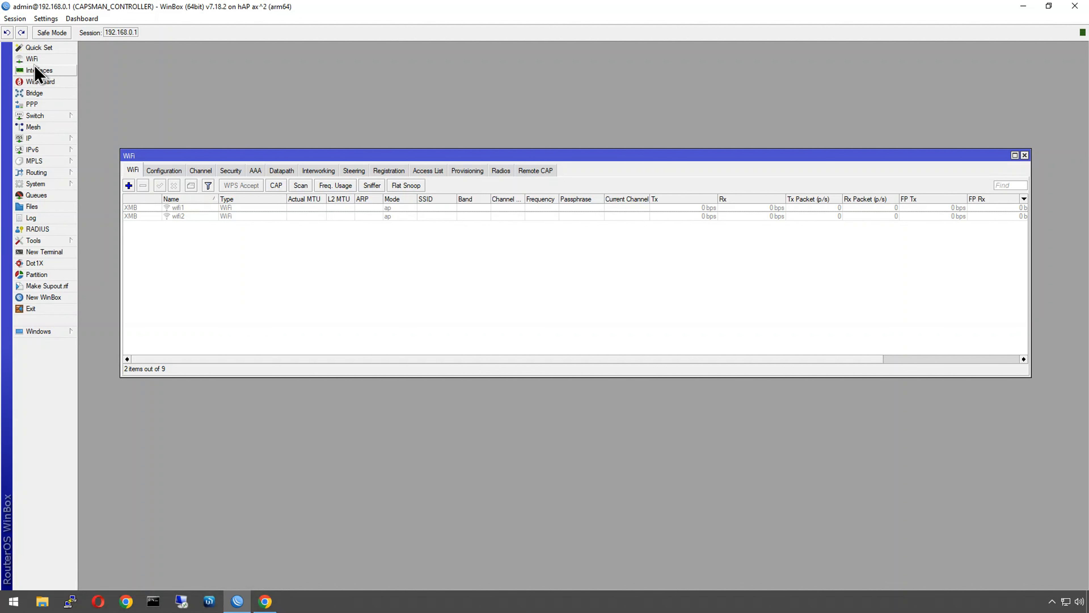
{"action": "left_click_drag", "start_coordinate": [163, 154], "coordinate": [178, 265]}
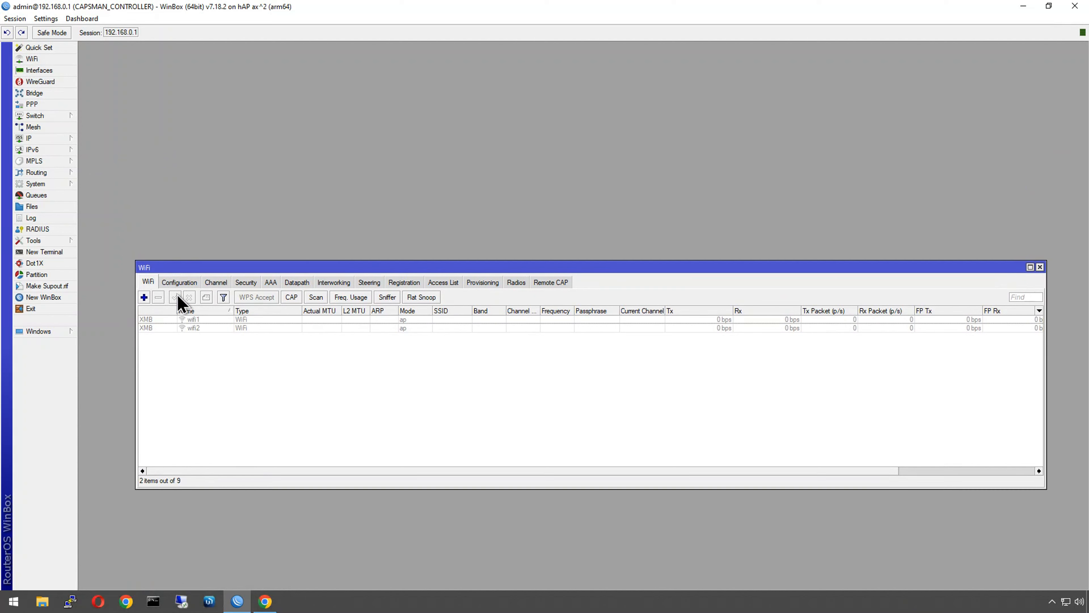
- Look through the WiFi Configurations, Channels, Security, AAA and Datapaths sections, returning to the interfaces
{"action": "left_click", "coordinate": [182, 283]}
{"action": "left_click", "coordinate": [217, 284]}
{"action": "left_click", "coordinate": [249, 283]}
{"action": "left_click", "coordinate": [271, 282]}
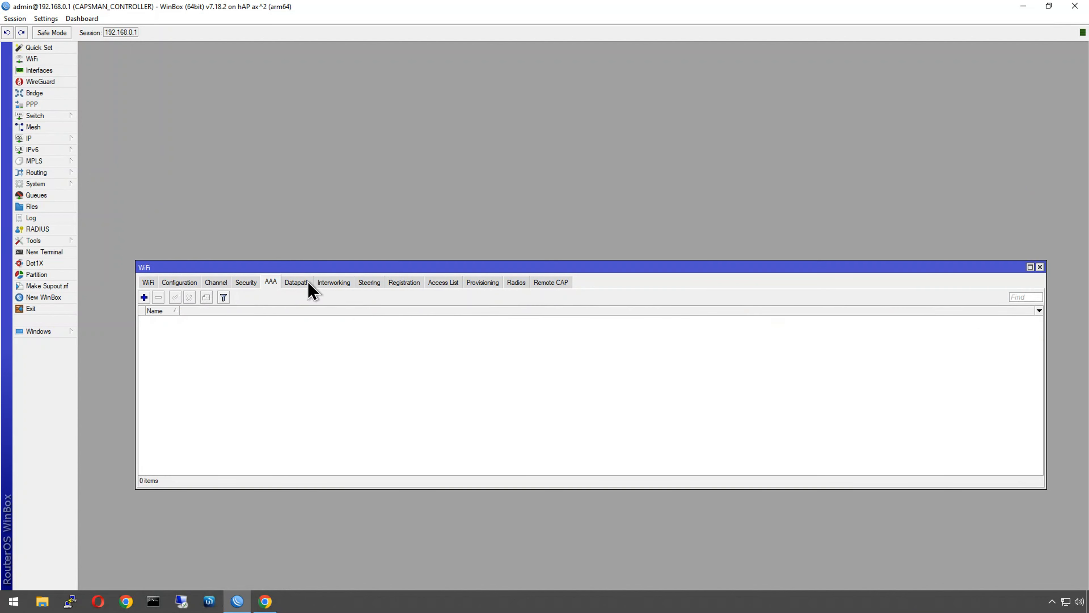
{"action": "left_click", "coordinate": [309, 283]}
{"action": "left_click", "coordinate": [195, 282]}
{"action": "left_click", "coordinate": [148, 283]}
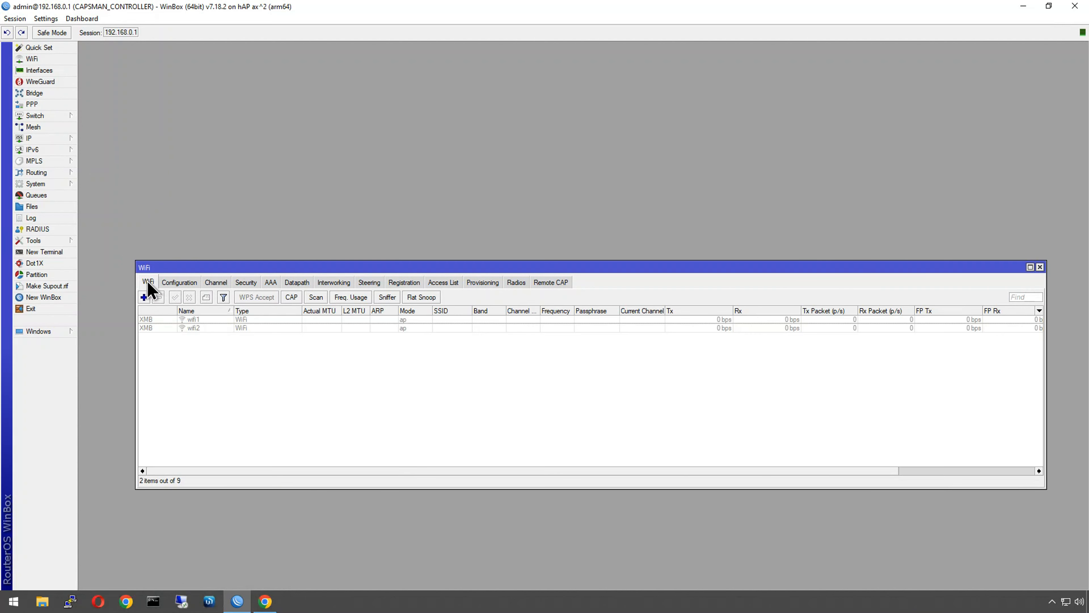
- Inspect wifi1's Configuration settings and close its properties window
{"action": "double_click", "coordinate": [170, 319]}
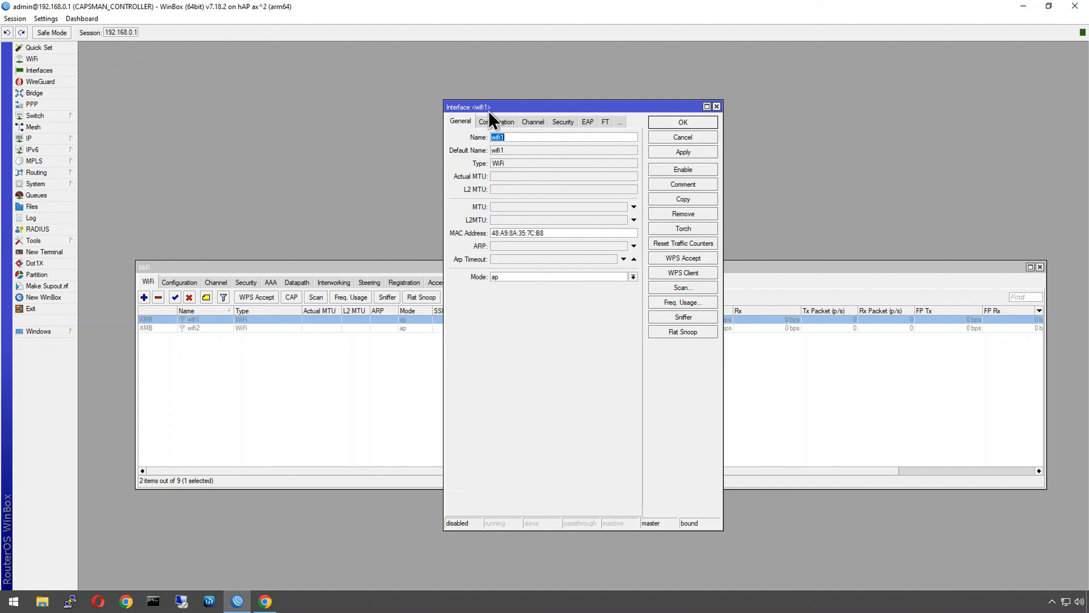
{"action": "left_click", "coordinate": [495, 122]}
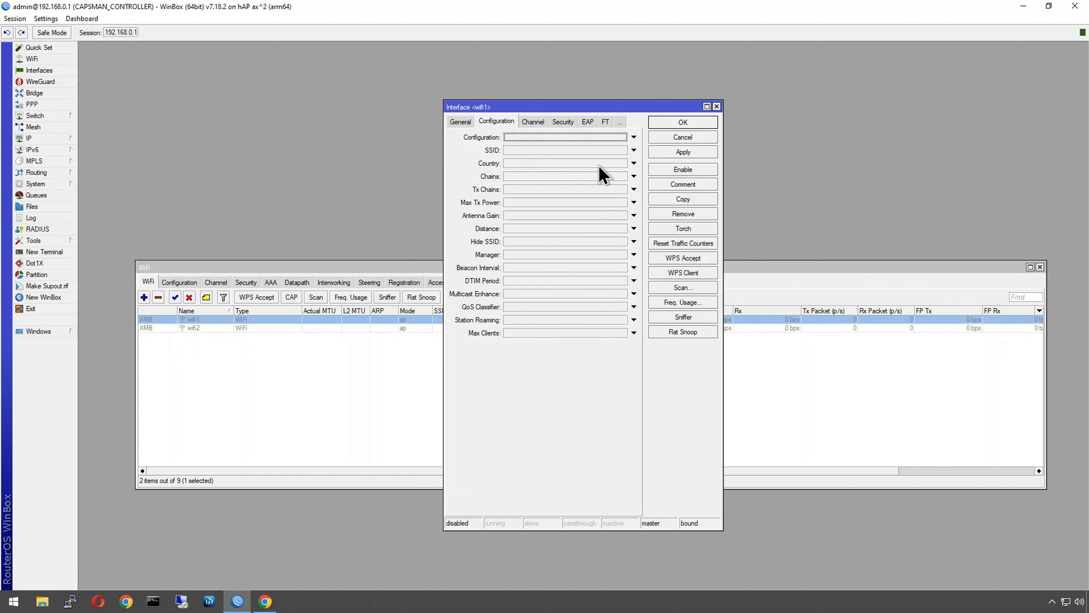
{"action": "left_click", "coordinate": [716, 107]}
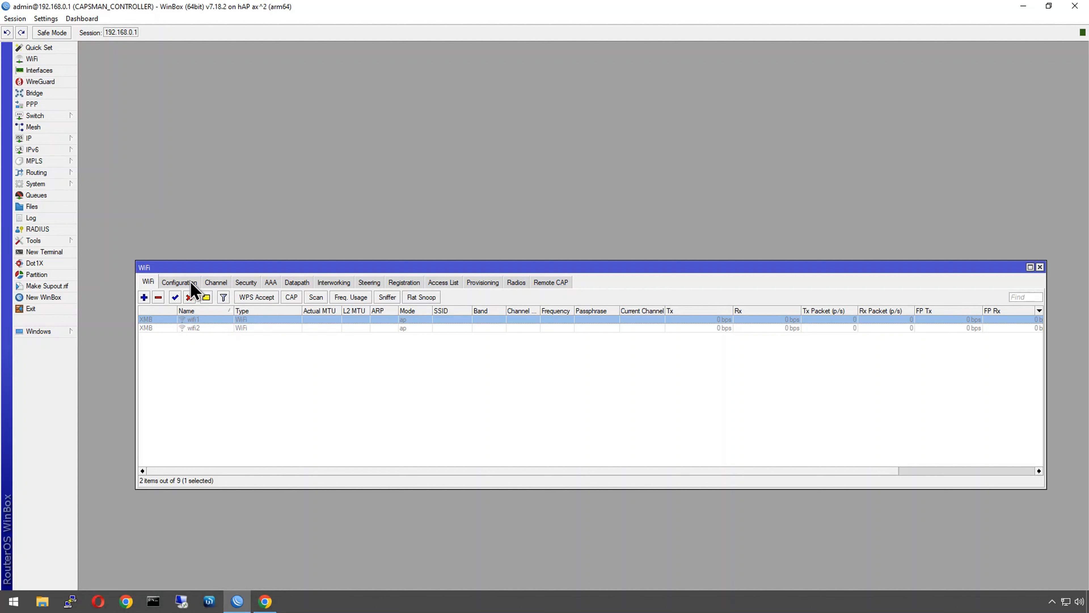
- Start a new security profile using WPA2 PSK authentication and CCMP encryption
{"action": "left_click", "coordinate": [246, 283]}
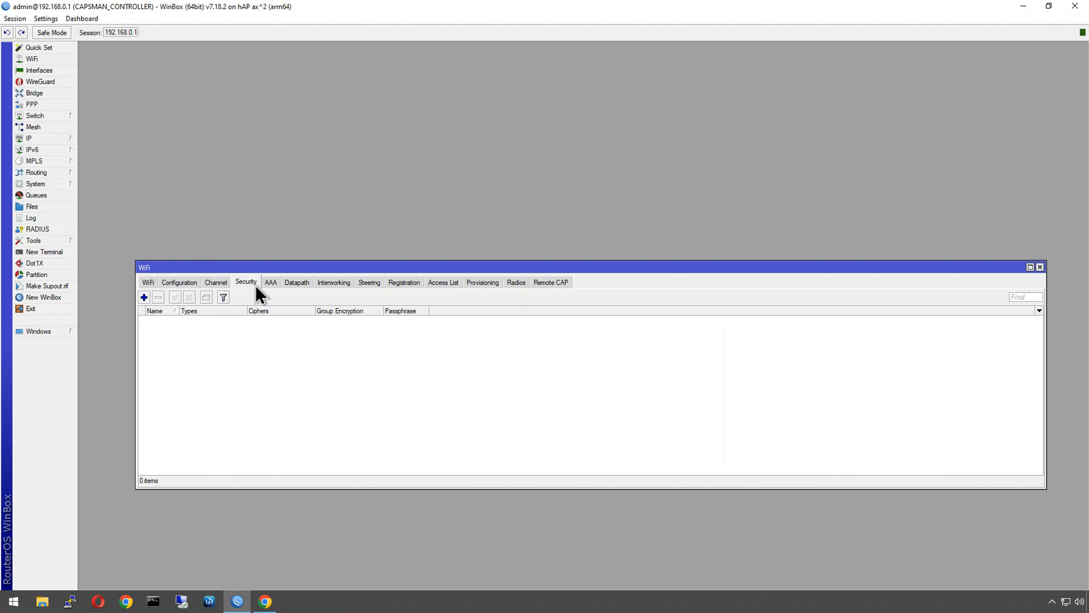
{"action": "left_click", "coordinate": [144, 297]}
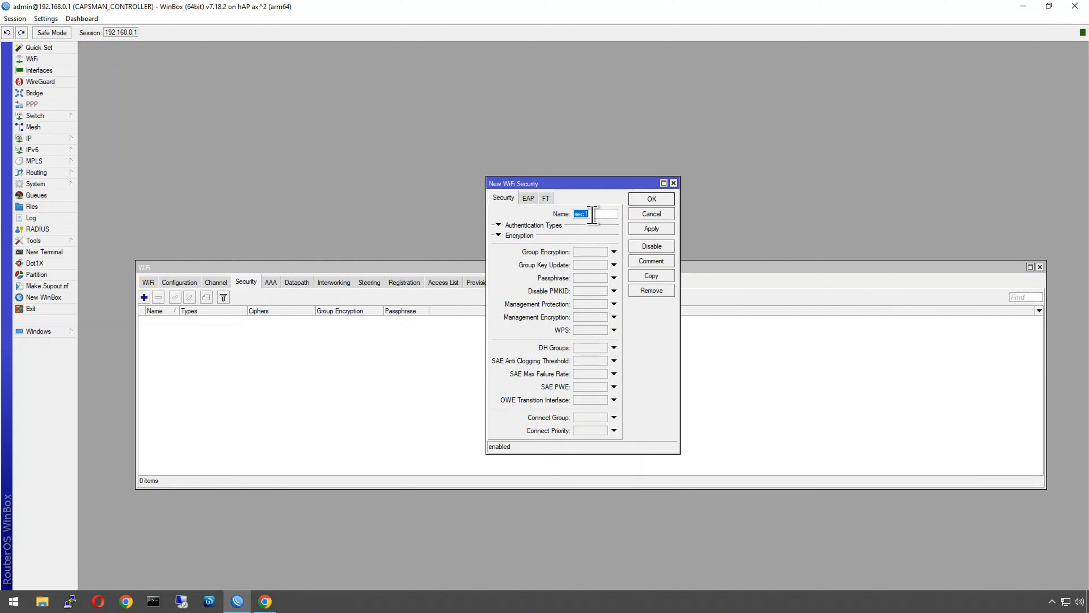
{"action": "left_click", "coordinate": [499, 226]}
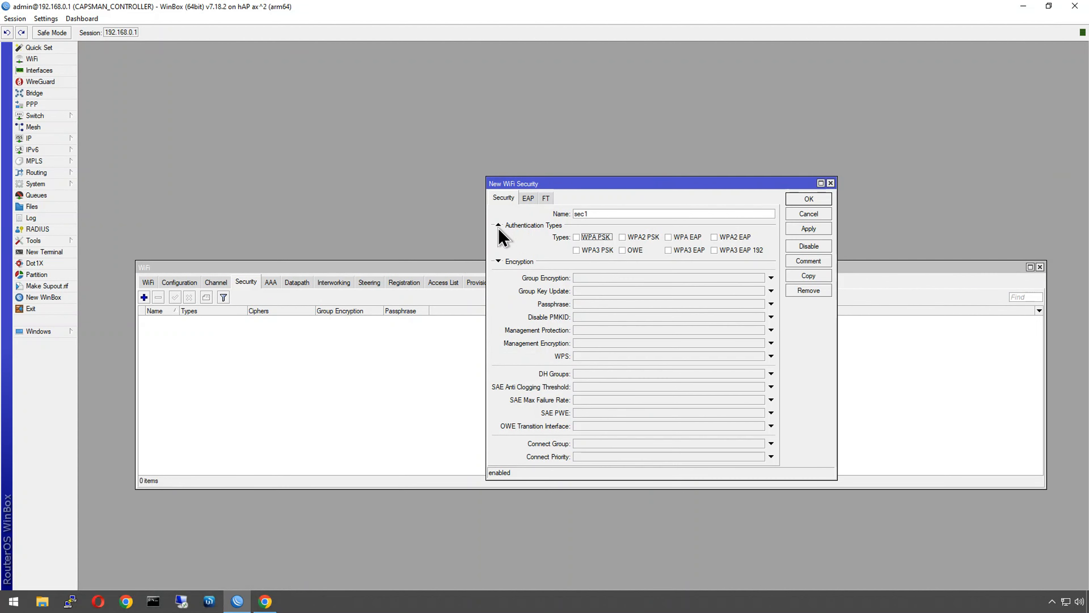
{"action": "left_click", "coordinate": [499, 261]}
{"action": "left_click", "coordinate": [631, 237]}
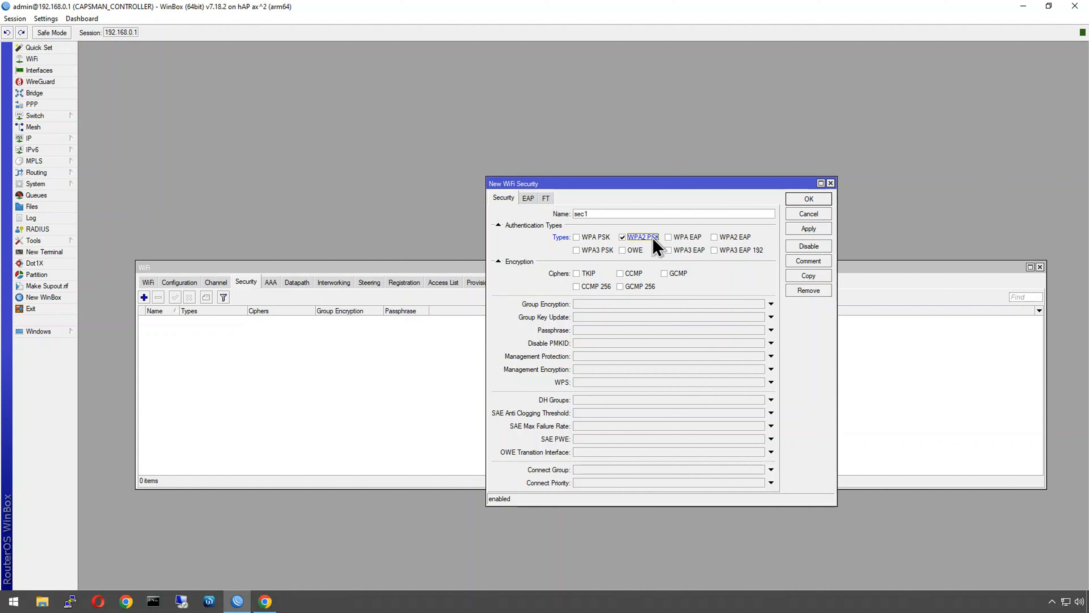
{"action": "left_click", "coordinate": [630, 274]}
- Enter the passphrase with Hide Passwords off, save profile sec1, and open the empty channel list
{"action": "left_click", "coordinate": [585, 330]}
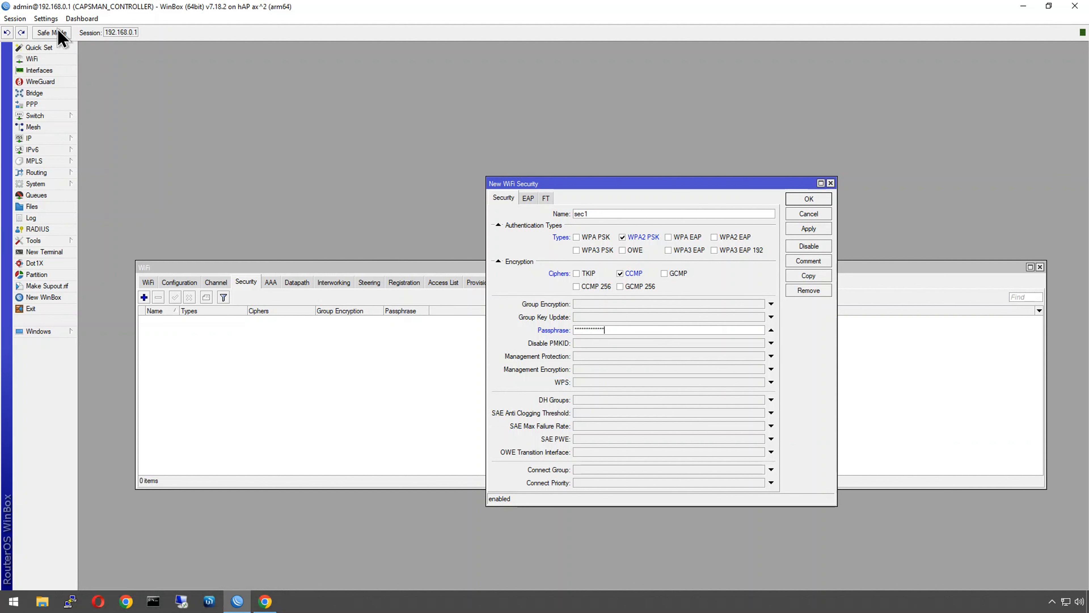
{"action": "left_click", "coordinate": [43, 18]}
{"action": "left_click", "coordinate": [65, 45]}
{"action": "left_click", "coordinate": [793, 201]}
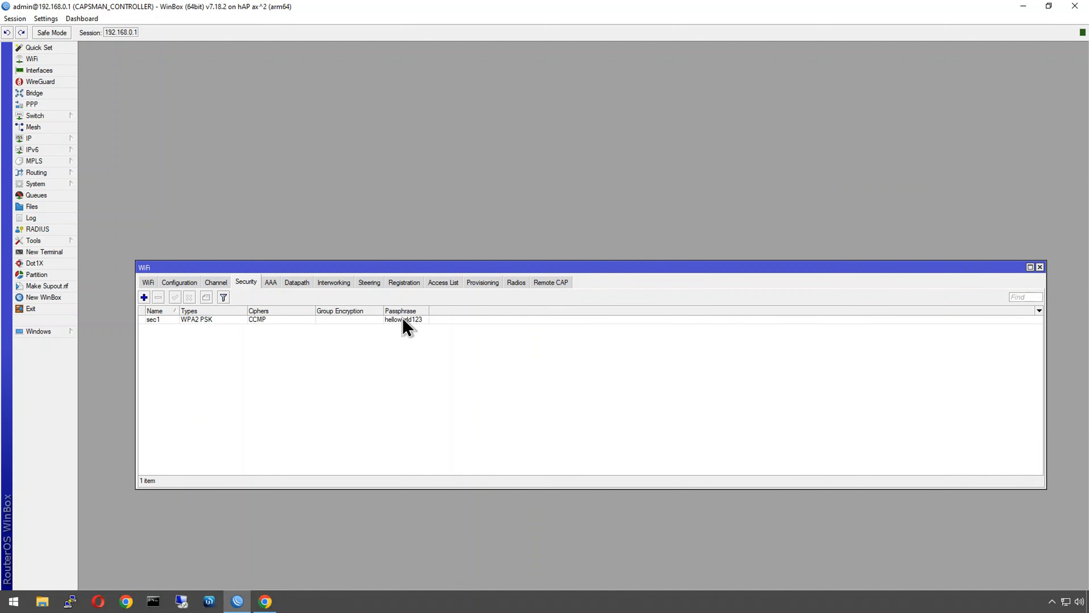
{"action": "left_click", "coordinate": [215, 282]}
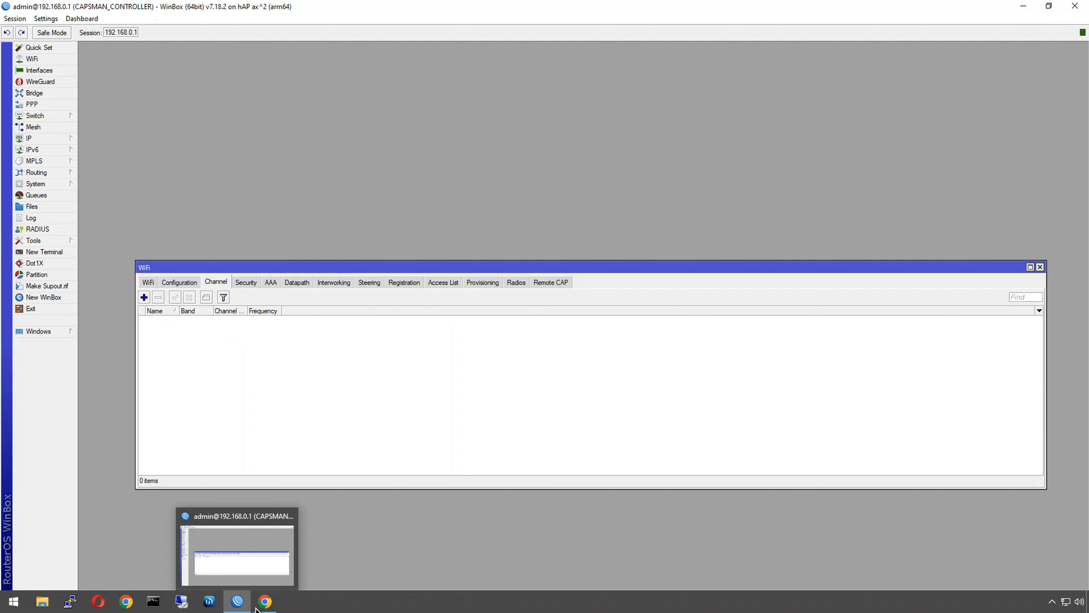
{"action": "left_click", "coordinate": [265, 601]}
- Scroll the 2.4GHz vs 5GHz WiFi article to its 2.4GHz channel table with preferred channels 1, 6 and 11
{"action": "scroll", "coordinate": [299, 309], "scroll_direction": "up", "scroll_amount": 3}
{"action": "scroll", "coordinate": [299, 286], "scroll_direction": "down", "scroll_amount": 3}
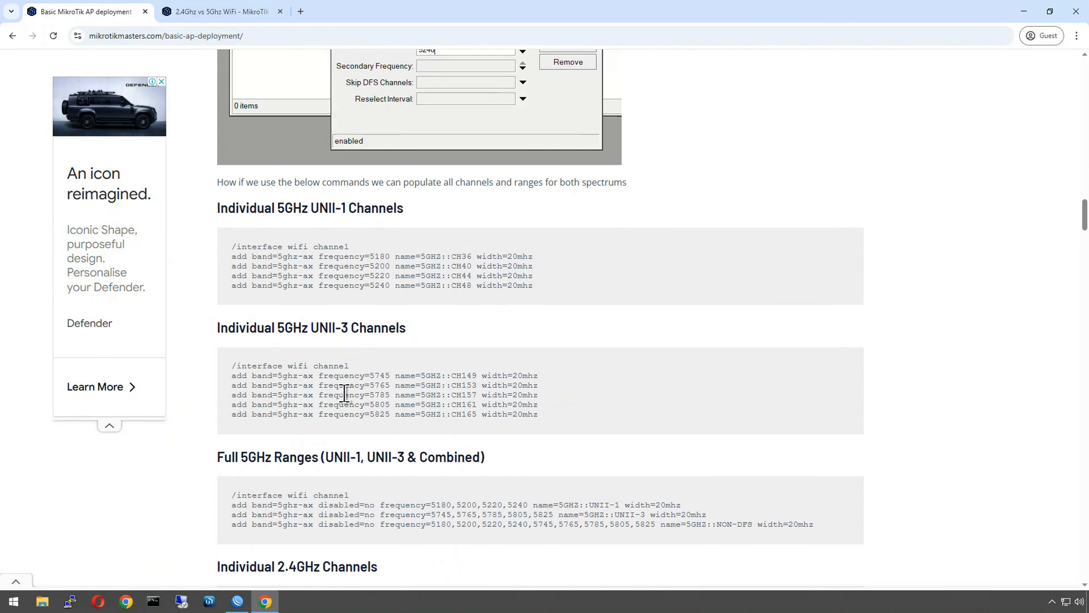
{"action": "scroll", "coordinate": [344, 394], "scroll_direction": "down", "scroll_amount": 1}
{"action": "scroll", "coordinate": [344, 394], "scroll_direction": "up", "scroll_amount": 1}
{"action": "left_click", "coordinate": [208, 16]}
{"action": "scroll", "coordinate": [483, 394], "scroll_direction": "down", "scroll_amount": 6}
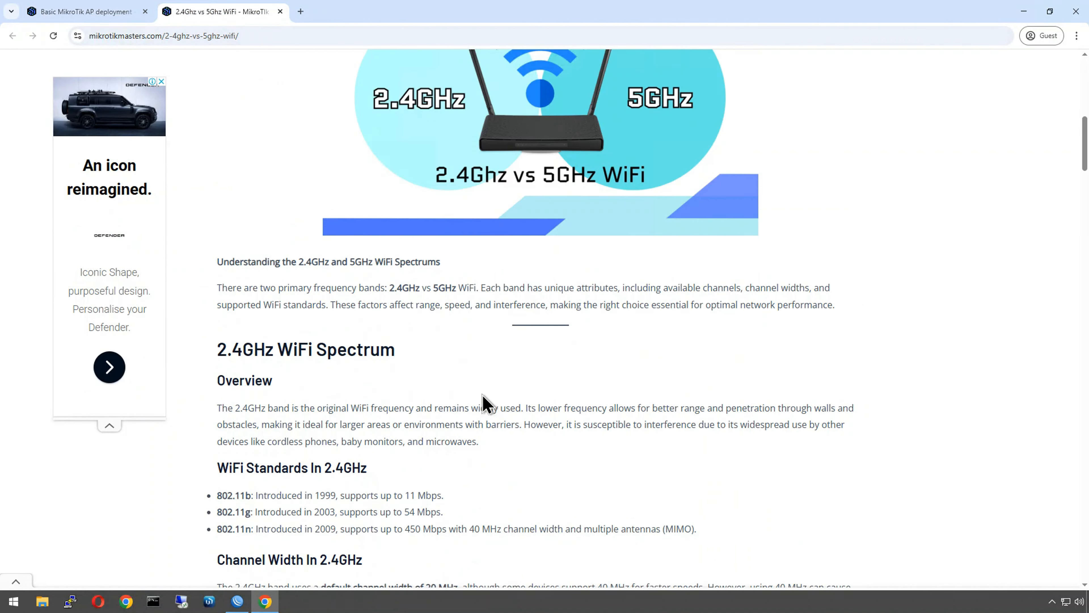
{"action": "scroll", "coordinate": [482, 394], "scroll_direction": "up", "scroll_amount": 2}
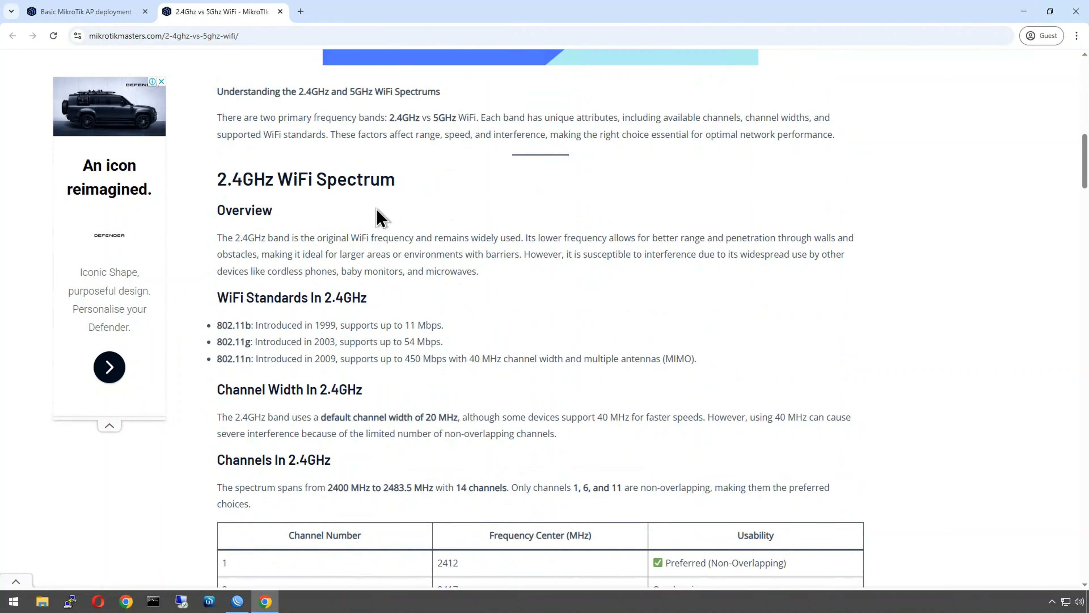
{"action": "scroll", "coordinate": [486, 175], "scroll_direction": "up", "scroll_amount": 2}
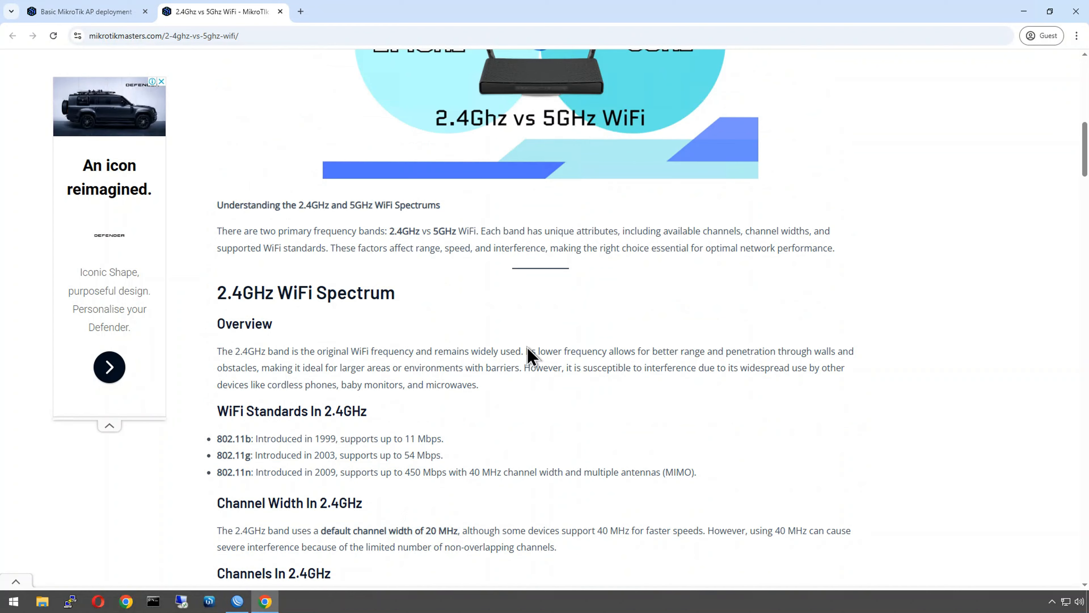
{"action": "scroll", "coordinate": [538, 354], "scroll_direction": "down", "scroll_amount": 4}
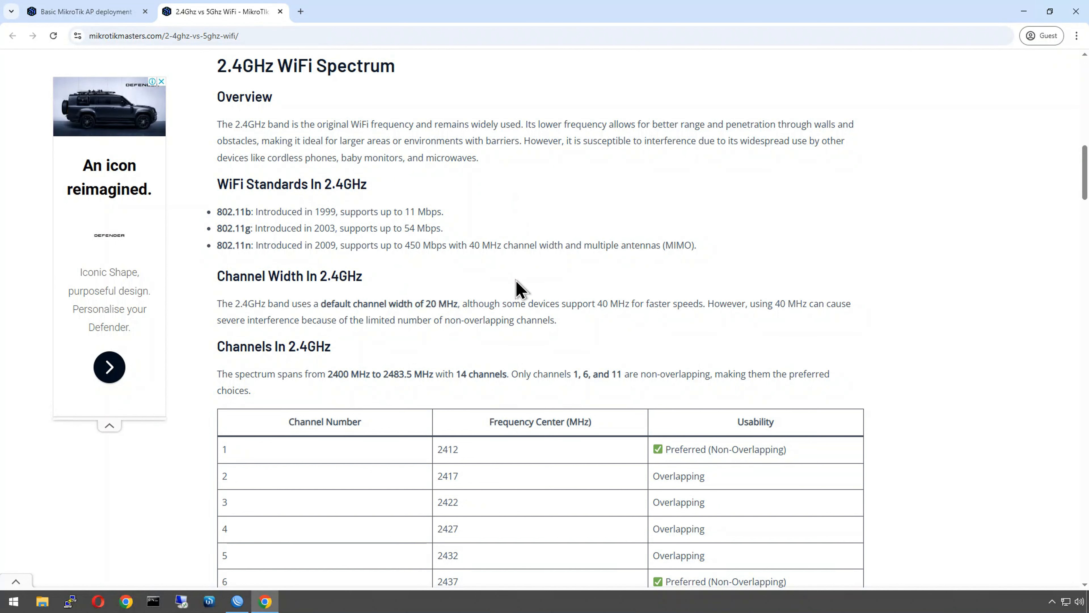
{"action": "scroll", "coordinate": [518, 292], "scroll_direction": "down", "scroll_amount": 1}
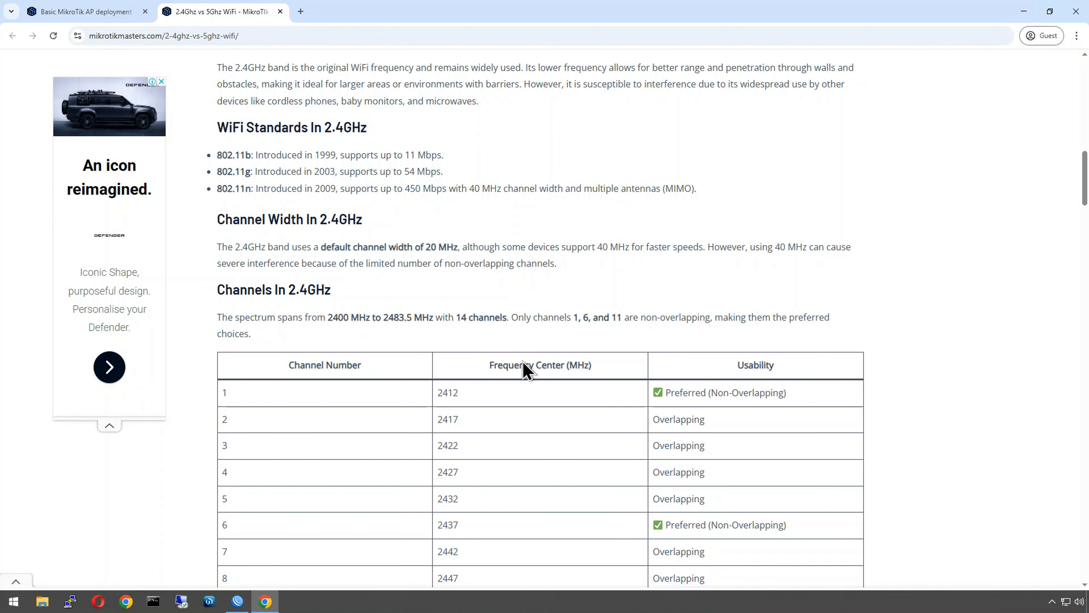
{"action": "scroll", "coordinate": [515, 412], "scroll_direction": "down", "scroll_amount": 2}
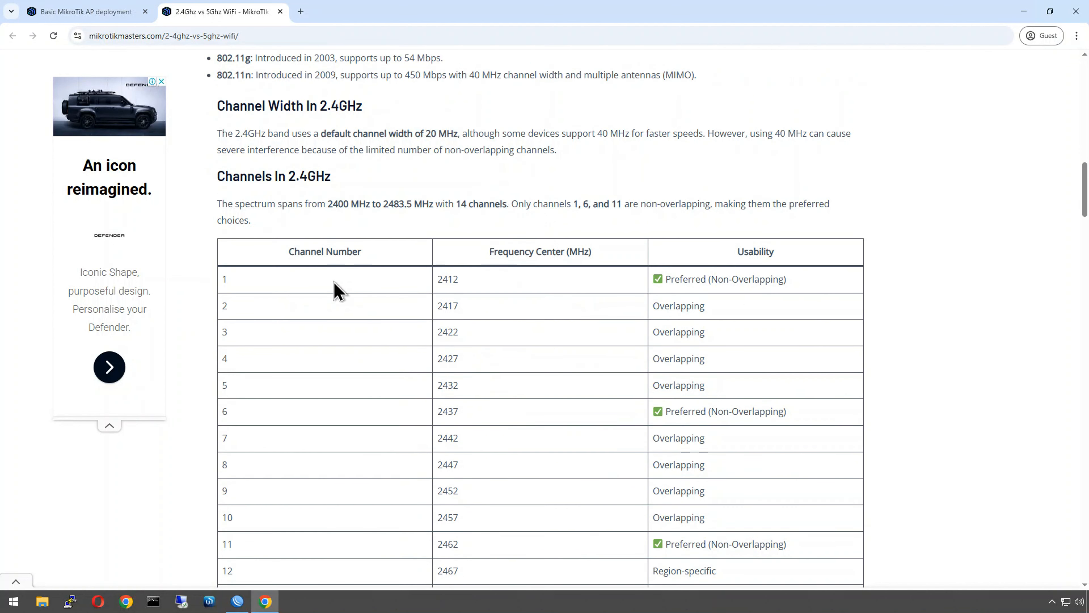
{"action": "scroll", "coordinate": [333, 290], "scroll_direction": "down", "scroll_amount": 3}
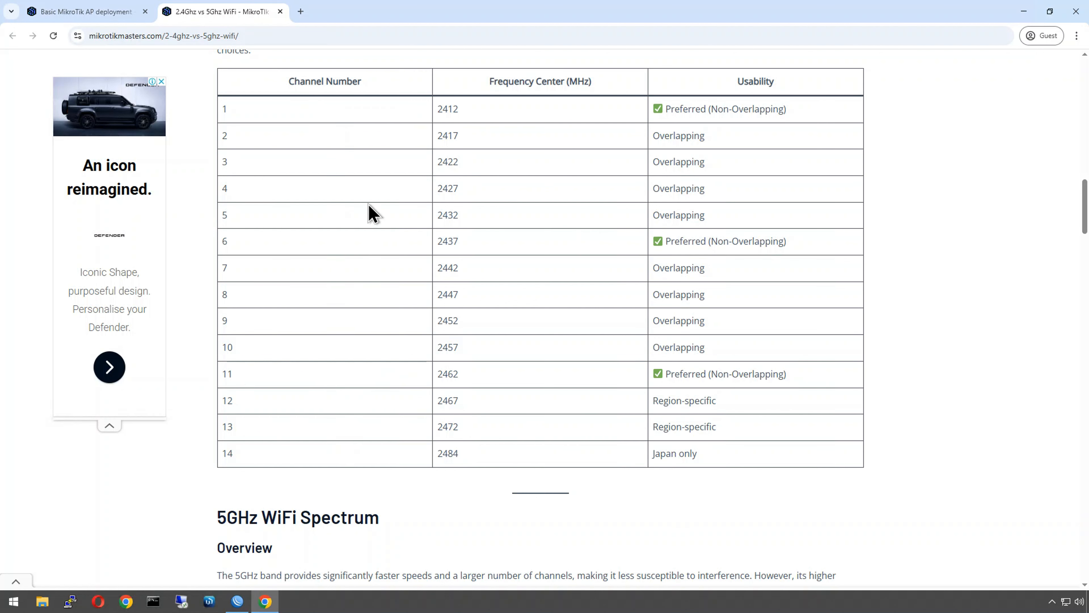
{"action": "scroll", "coordinate": [493, 125], "scroll_direction": "up", "scroll_amount": 1}
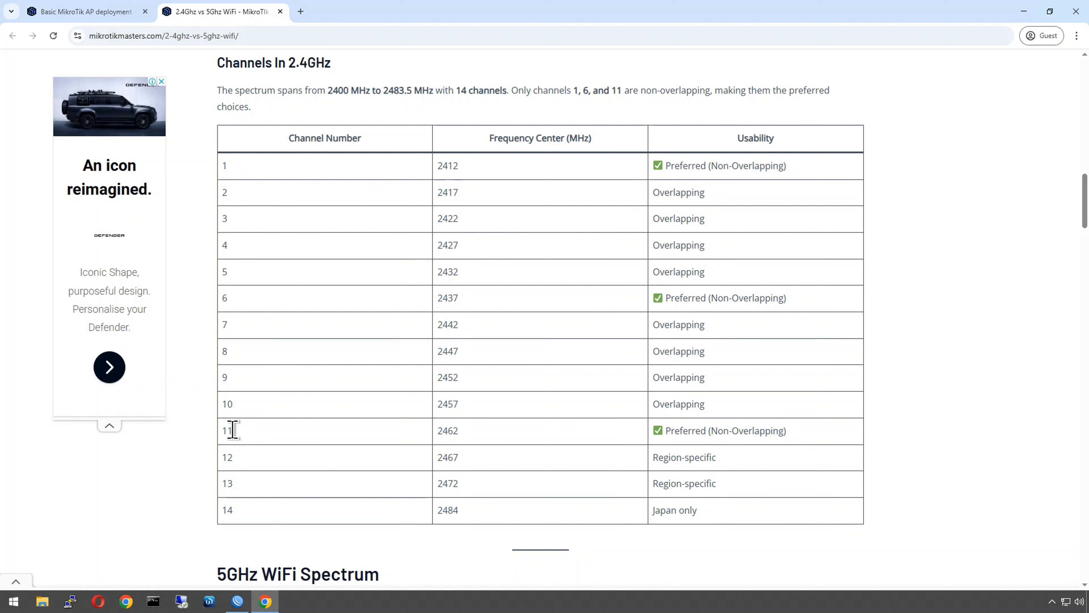
- Highlight the 2437 and 2412 frequencies, then scroll down to the Channels in 5GHz section
{"action": "double_click", "coordinate": [446, 297]}
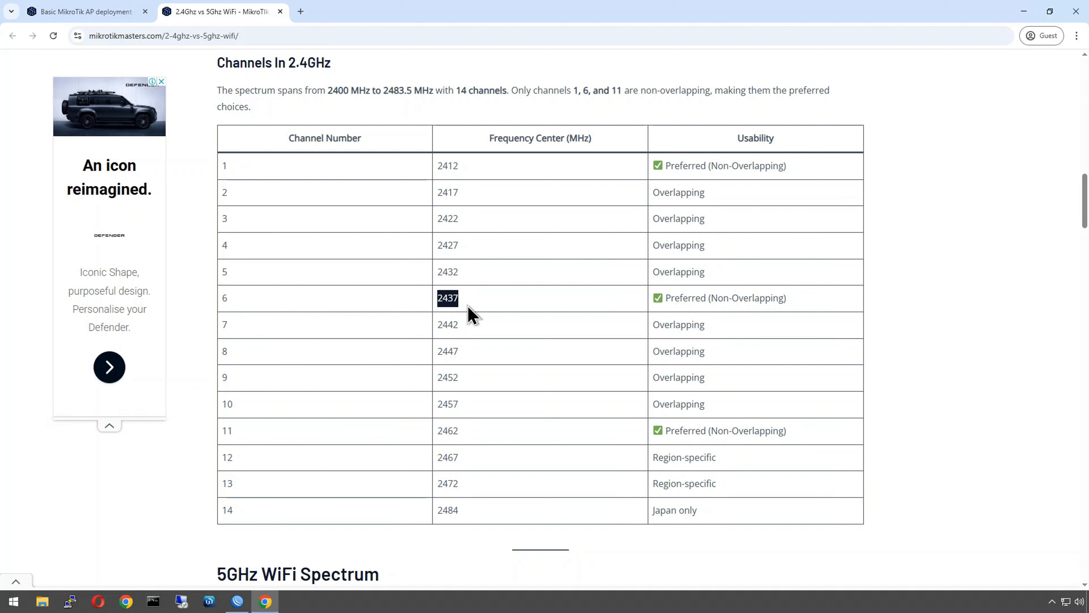
{"action": "double_click", "coordinate": [447, 166]}
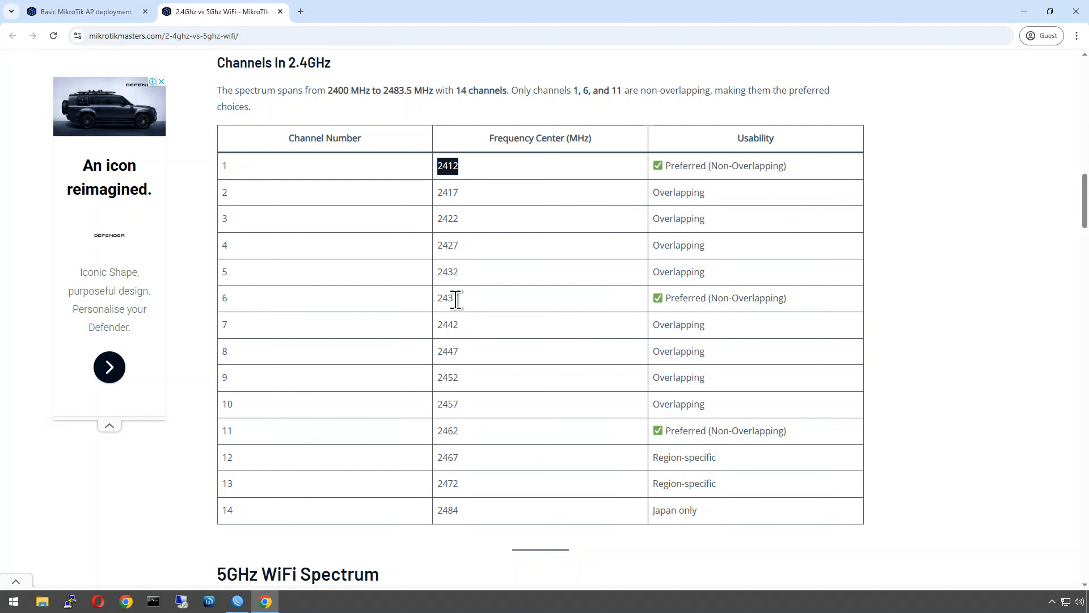
{"action": "scroll", "coordinate": [476, 408], "scroll_direction": "down", "scroll_amount": 2}
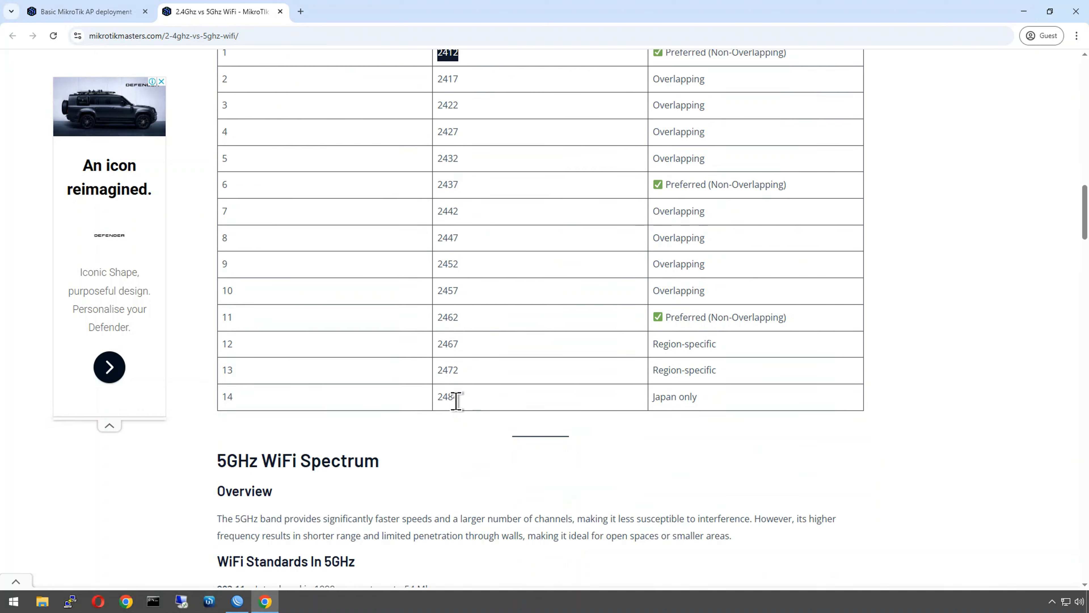
{"action": "scroll", "coordinate": [456, 401], "scroll_direction": "down", "scroll_amount": 6}
{"action": "scroll", "coordinate": [334, 348], "scroll_direction": "down", "scroll_amount": 6}
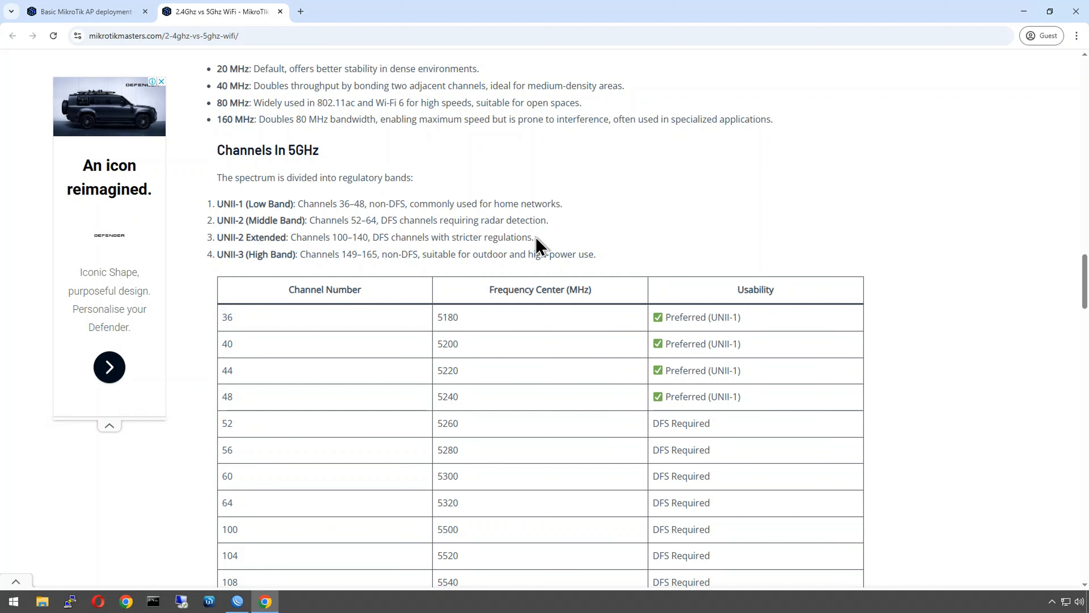
- Highlight the UNII-2 band lines and their radar detection requirement note
{"action": "left_click_drag", "start_coordinate": [535, 237], "coordinate": [218, 219]}
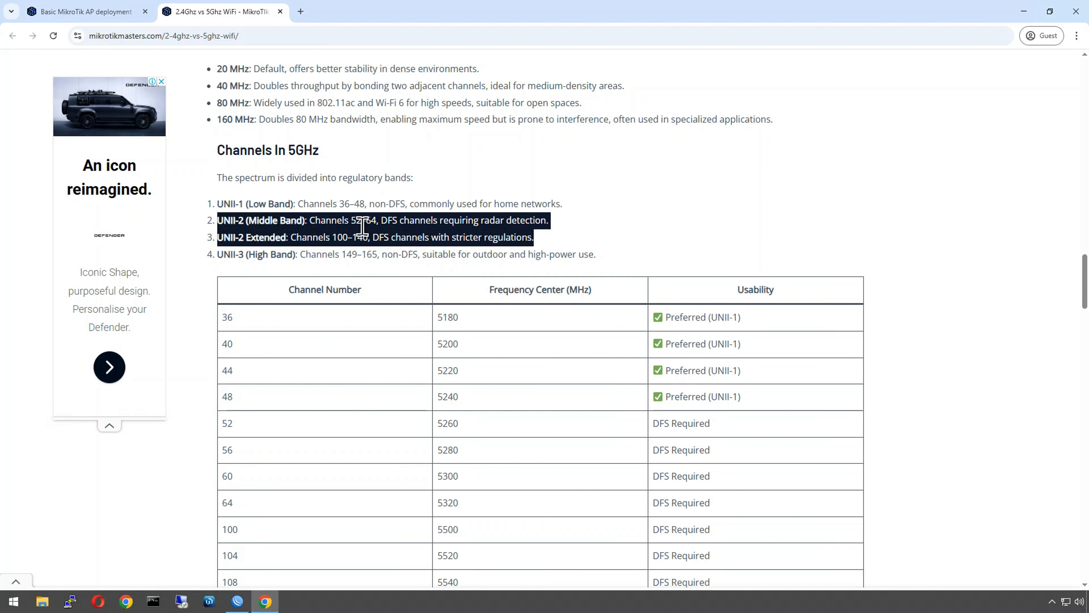
{"action": "left_click", "coordinate": [385, 221]}
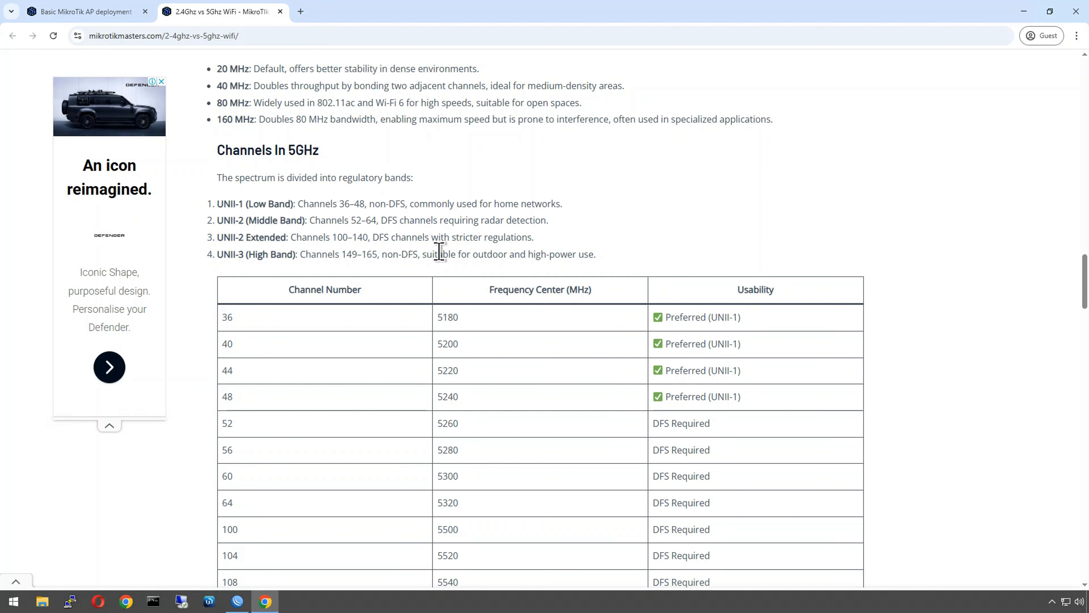
{"action": "left_click_drag", "start_coordinate": [541, 219], "coordinate": [455, 221]}
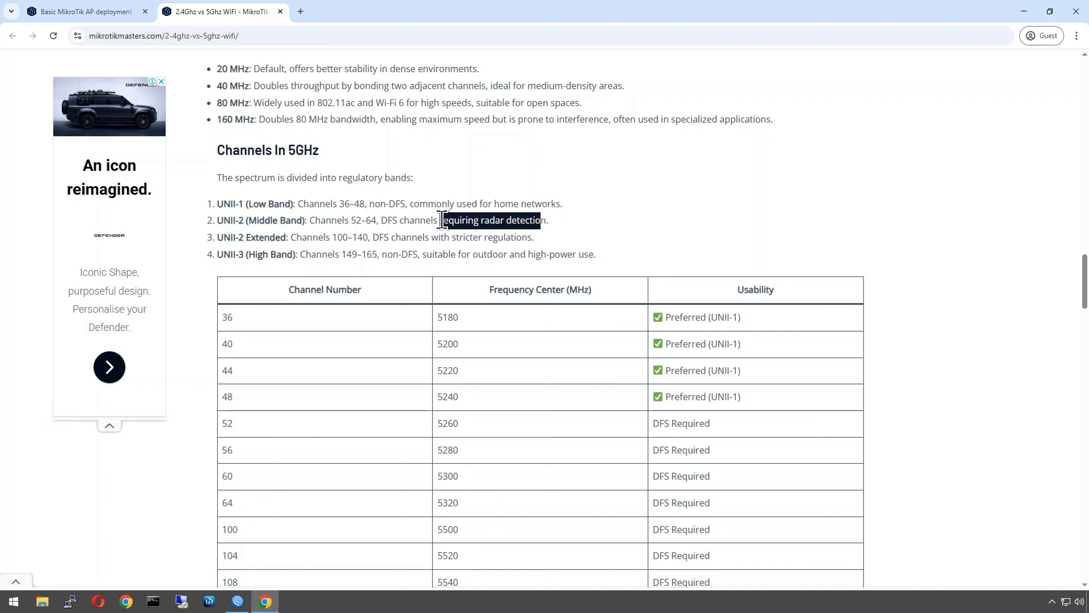
{"action": "left_click_drag", "start_coordinate": [442, 222], "coordinate": [447, 225]}
{"action": "left_click", "coordinate": [221, 219]}
- Highlight the UNII-1 and UNII-3 lines, then bring channels 149–165 into view
{"action": "left_click_drag", "start_coordinate": [217, 203], "coordinate": [534, 205]}
{"action": "left_click_drag", "start_coordinate": [595, 251], "coordinate": [221, 254]}
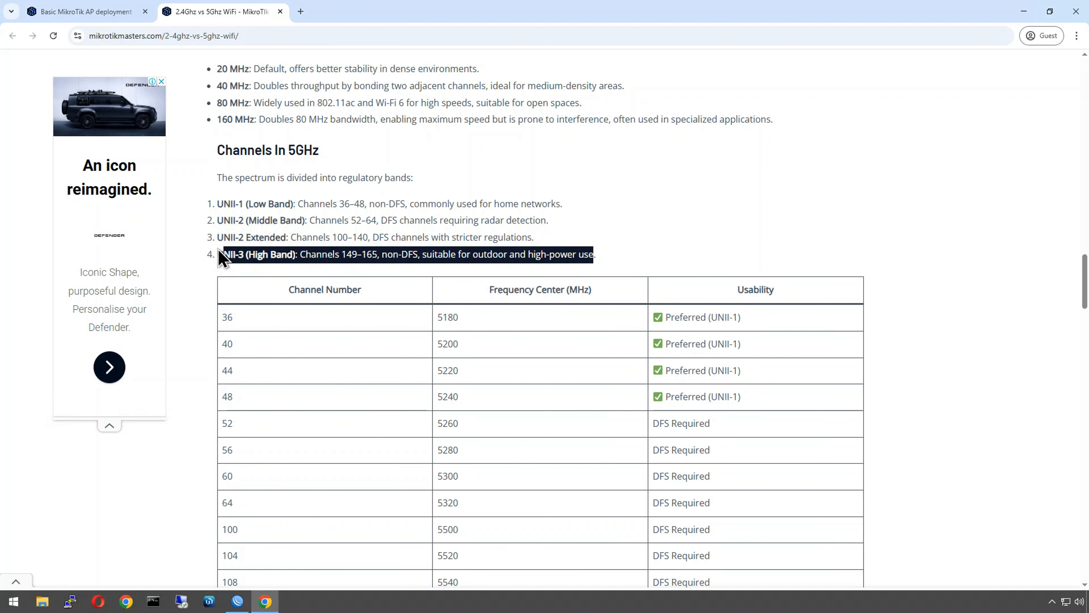
{"action": "left_click", "coordinate": [396, 256]}
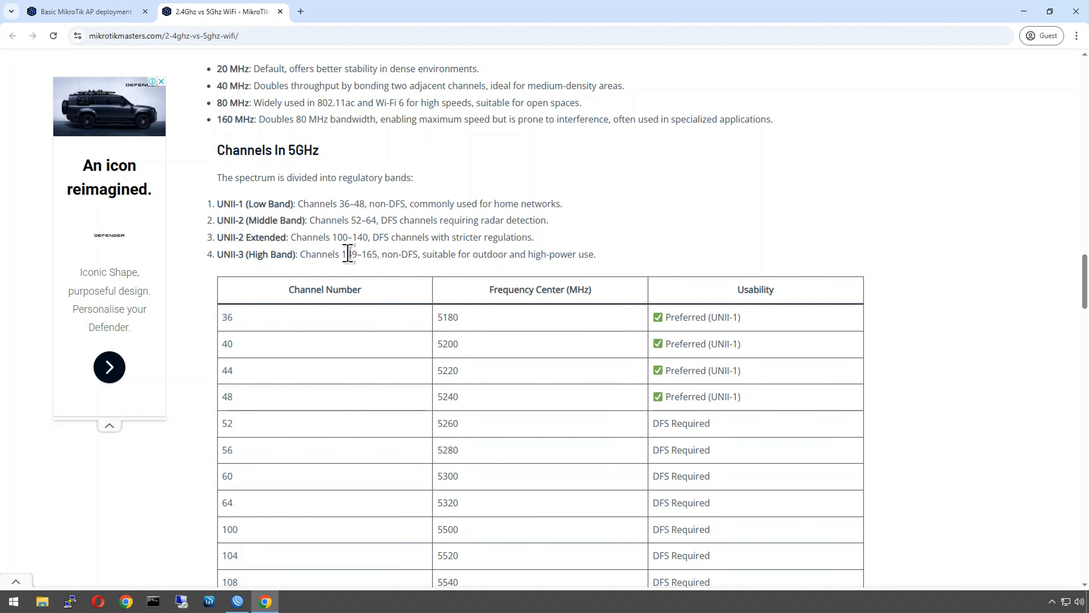
{"action": "scroll", "coordinate": [463, 313], "scroll_direction": "down", "scroll_amount": 5}
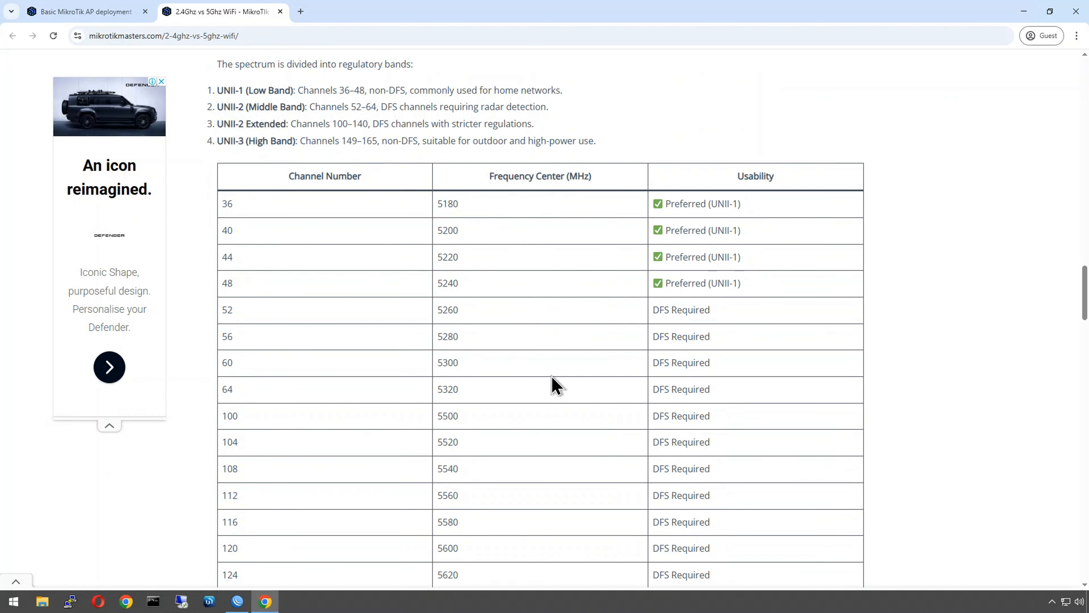
{"action": "scroll", "coordinate": [693, 141], "scroll_direction": "down", "scroll_amount": 2}
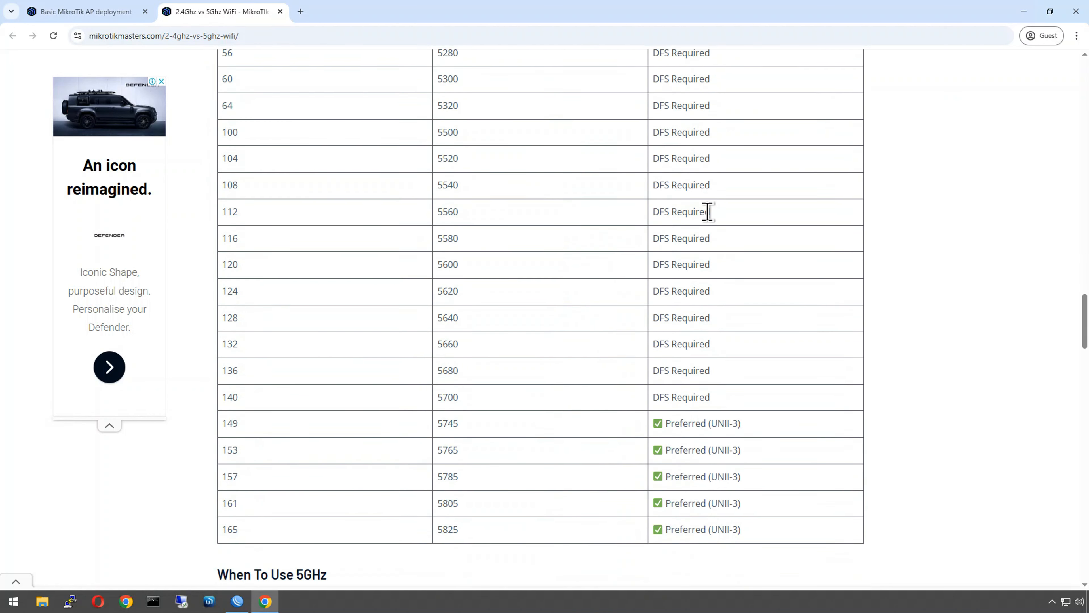
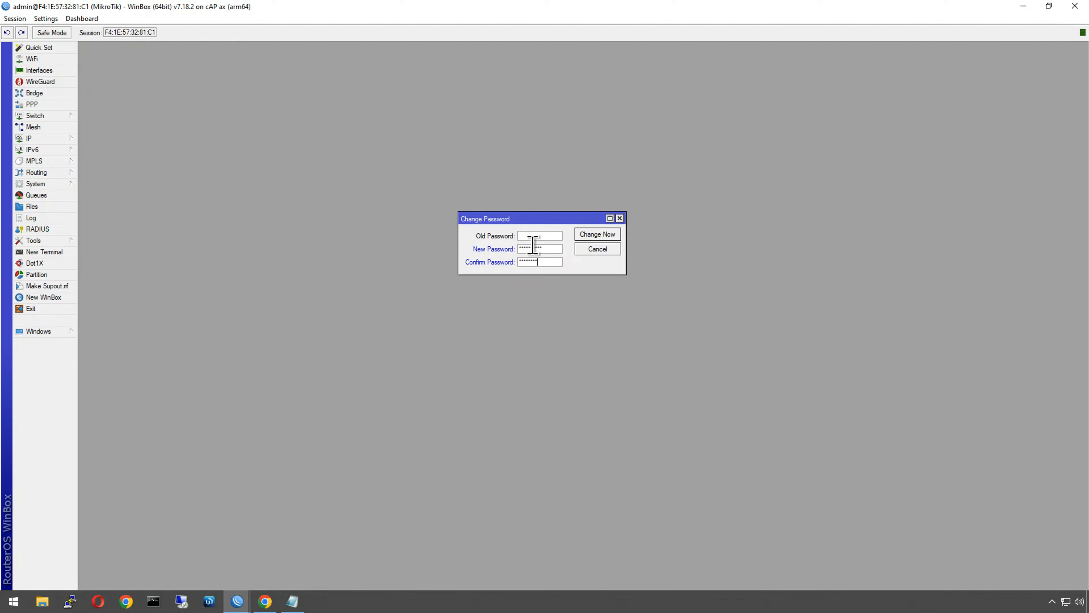
- Save the new admin password, then close the cAP ax session window
{"action": "left_click", "coordinate": [596, 236]}
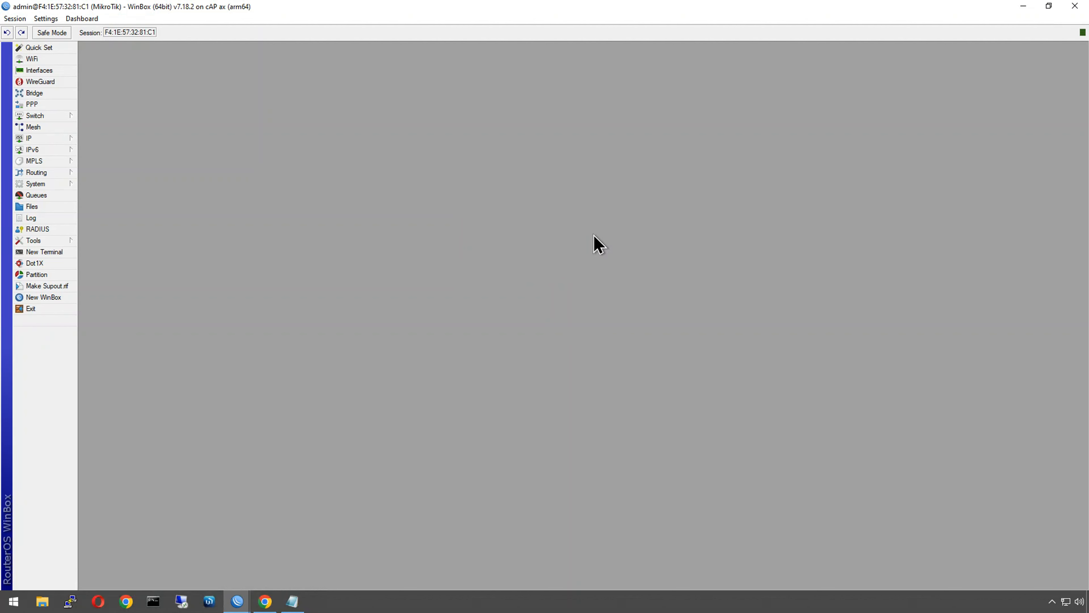
{"action": "left_click", "coordinate": [1074, 6]}
{"action": "left_click", "coordinate": [65, 286]}
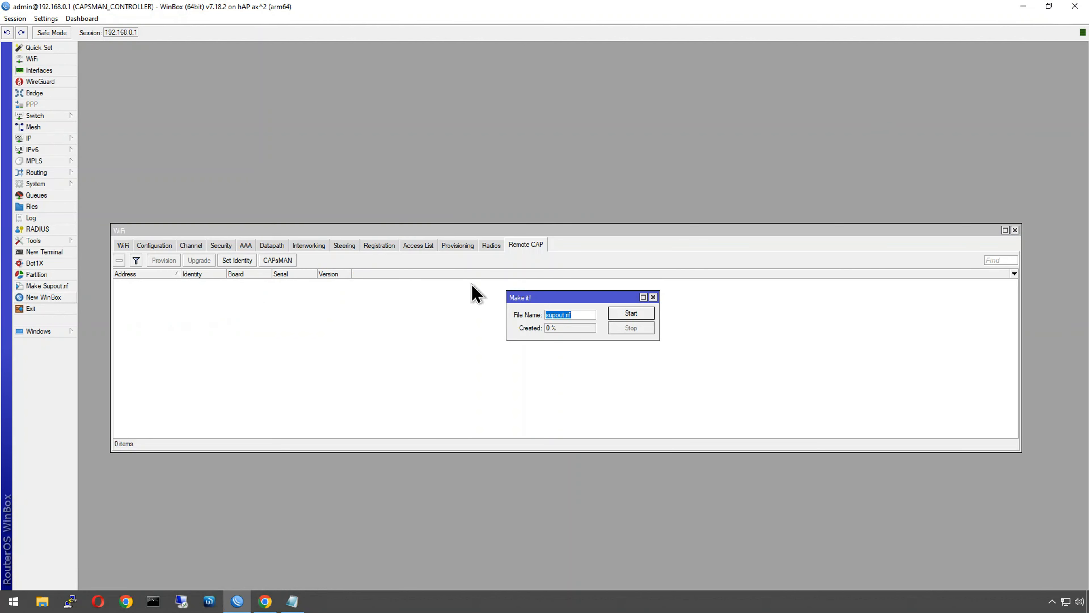
{"action": "left_click", "coordinate": [653, 297]}
- Log back in to the cAP ax as admin using the new password
{"action": "left_click", "coordinate": [60, 298]}
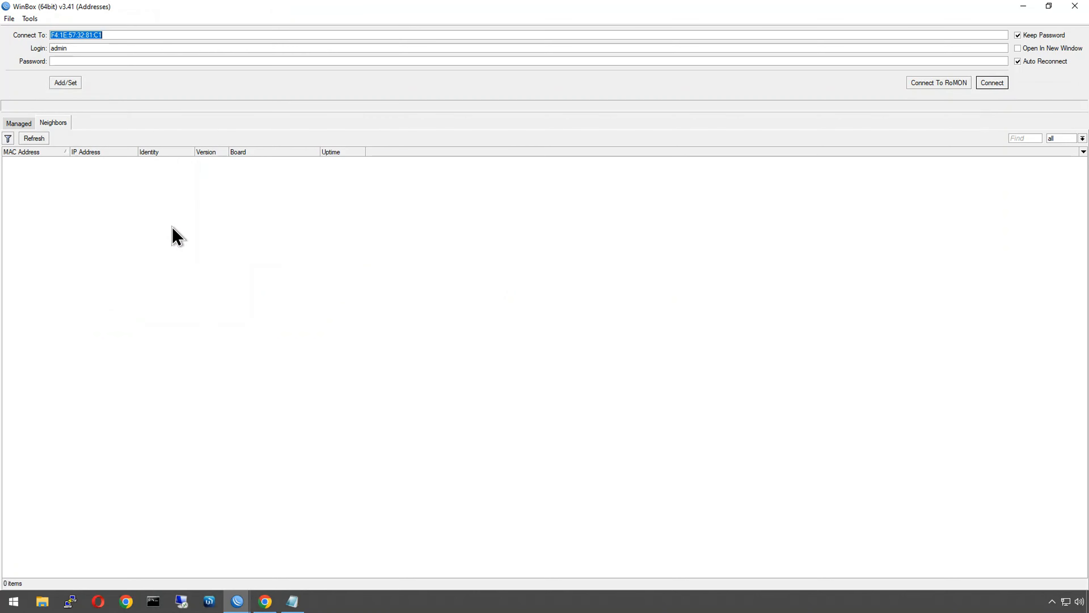
{"action": "left_click", "coordinate": [83, 61]}
{"action": "type", "text": "*"}
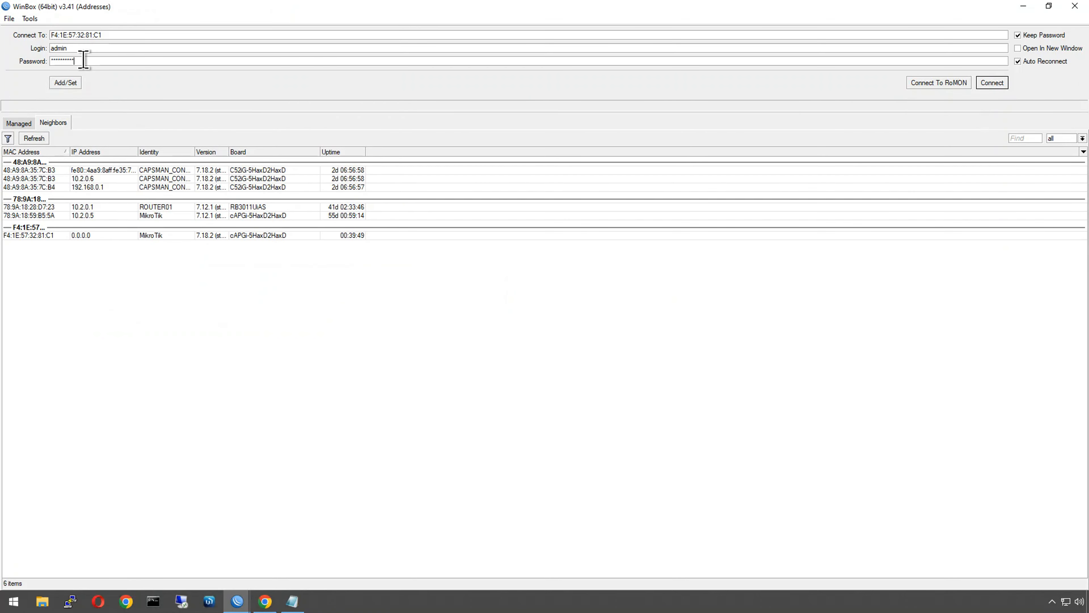
{"action": "key", "text": "Return"}
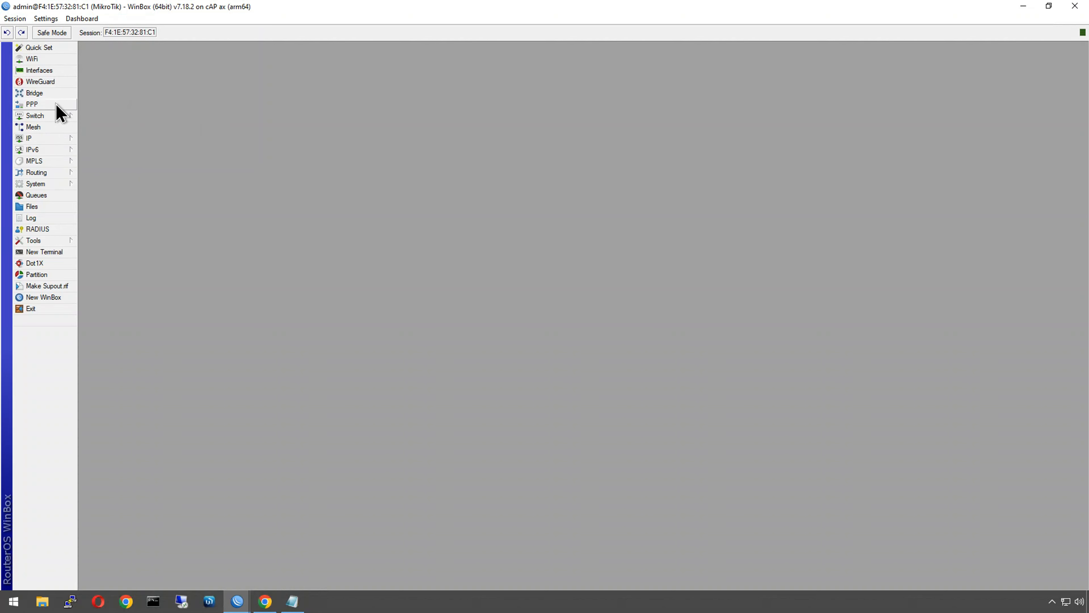
- Begin a new bridge on the cAP ax and check its interfaces: ether1, ether2, disabled wifi1/wifi2
{"action": "left_click", "coordinate": [47, 93]}
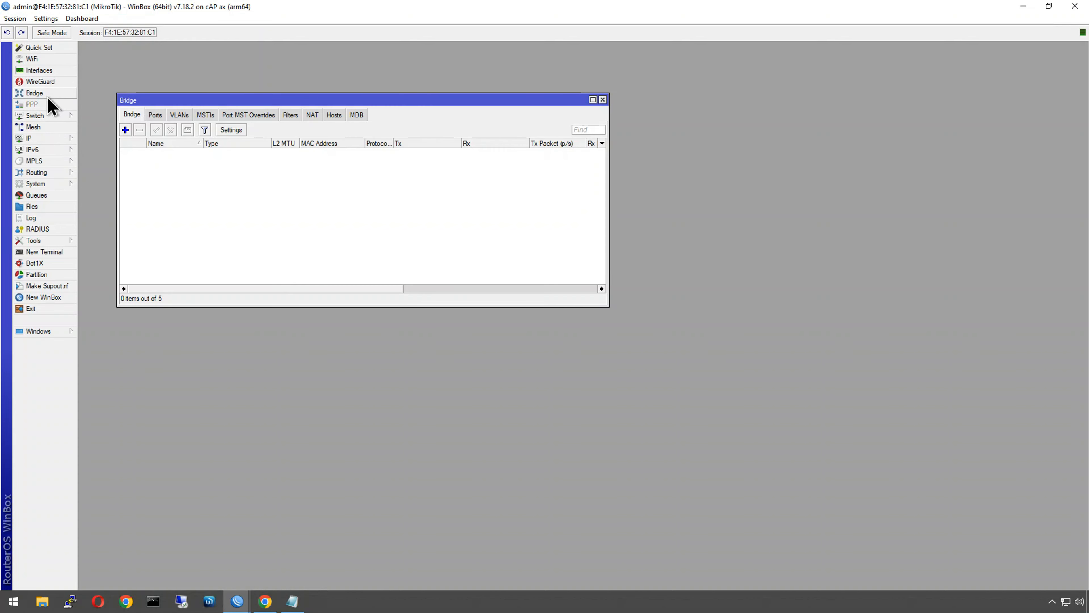
{"action": "left_click", "coordinate": [125, 128]}
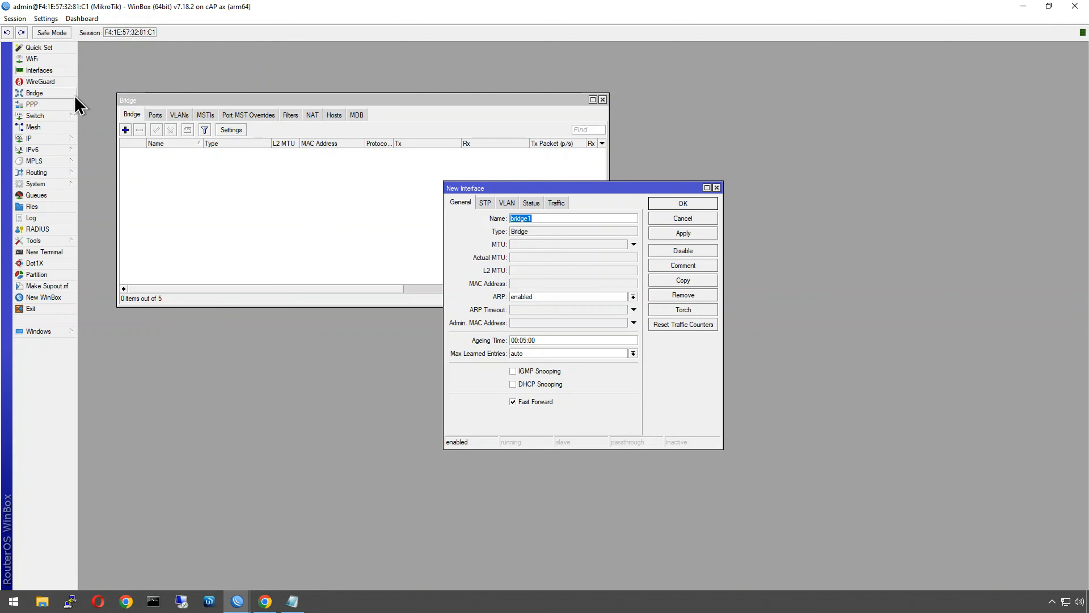
{"action": "left_click", "coordinate": [38, 71]}
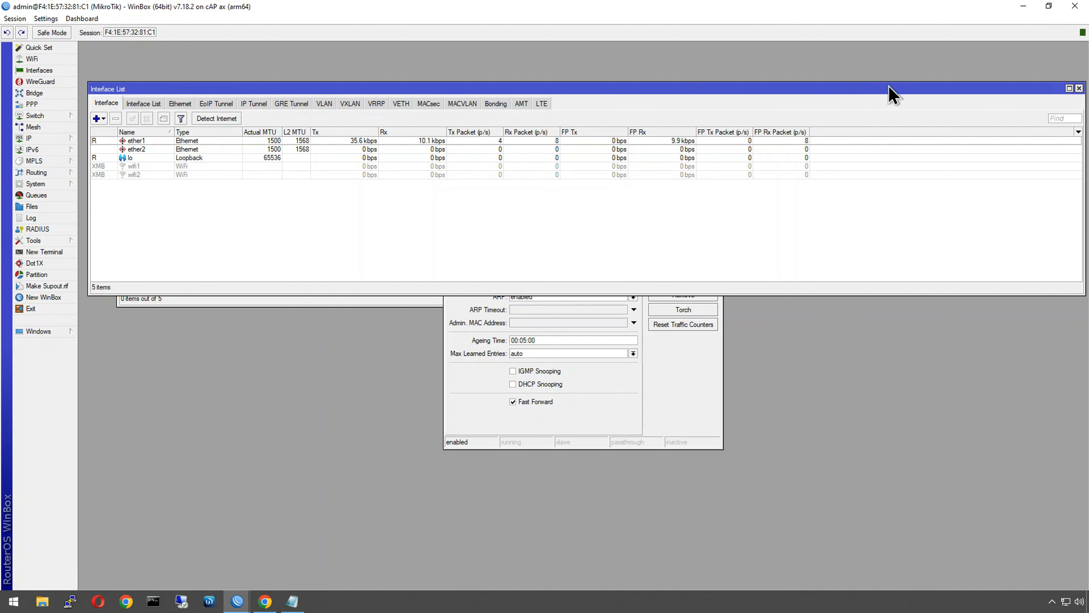
- Name the new bridge lan_bridge, adjust its spanning tree mode, and create it
{"action": "left_click", "coordinate": [1079, 88]}
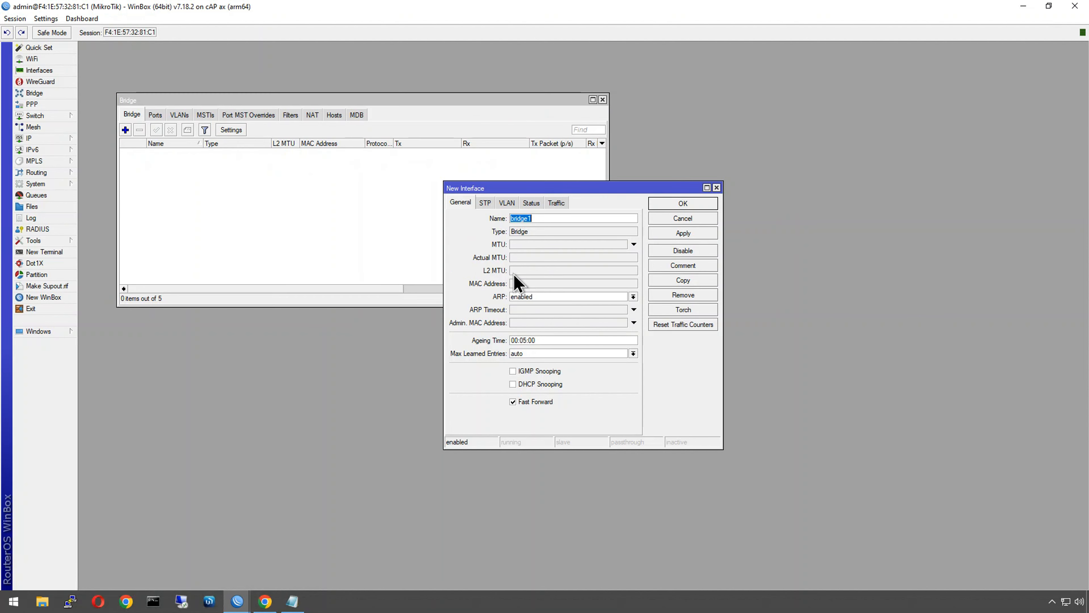
{"action": "left_click_drag", "start_coordinate": [502, 214], "coordinate": [673, 223]}
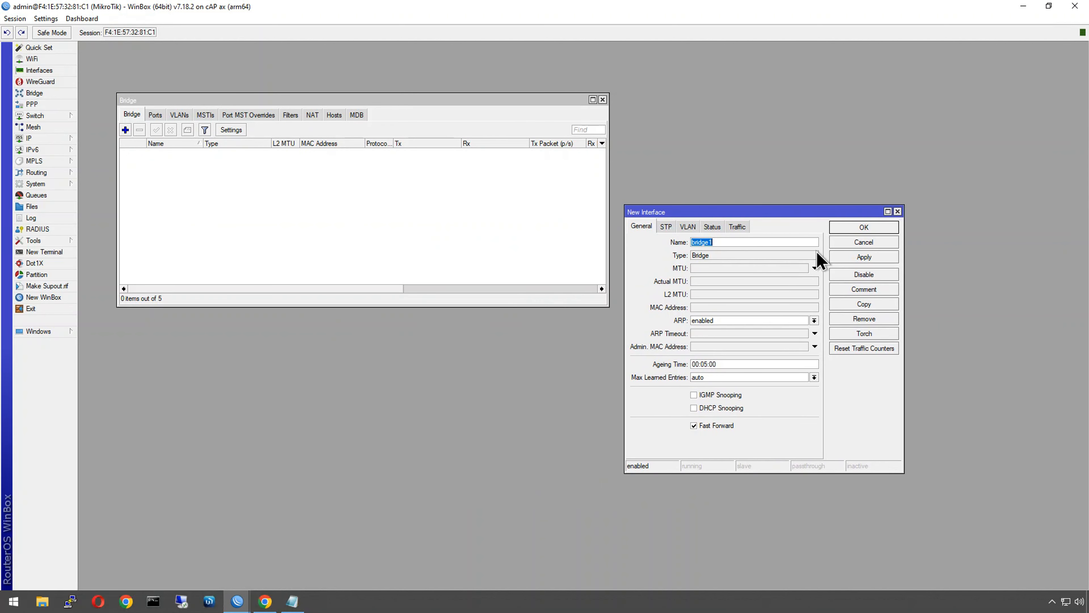
{"action": "left_click_drag", "start_coordinate": [749, 247], "coordinate": [678, 233]}
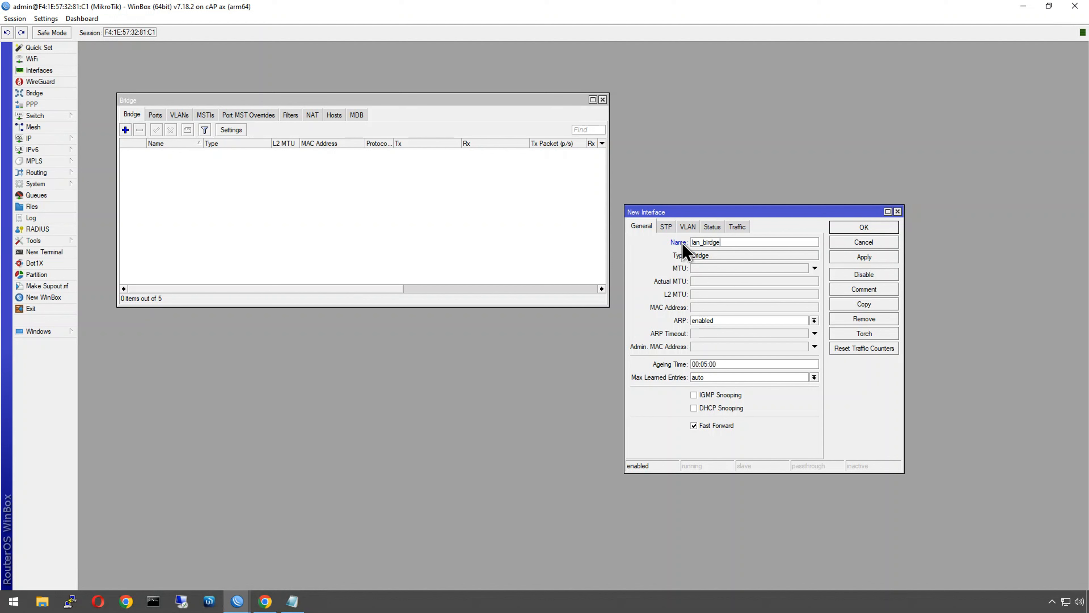
{"action": "left_click", "coordinate": [708, 242]}
{"action": "key", "text": "BackSpace"}
{"action": "type", "text": "r"}
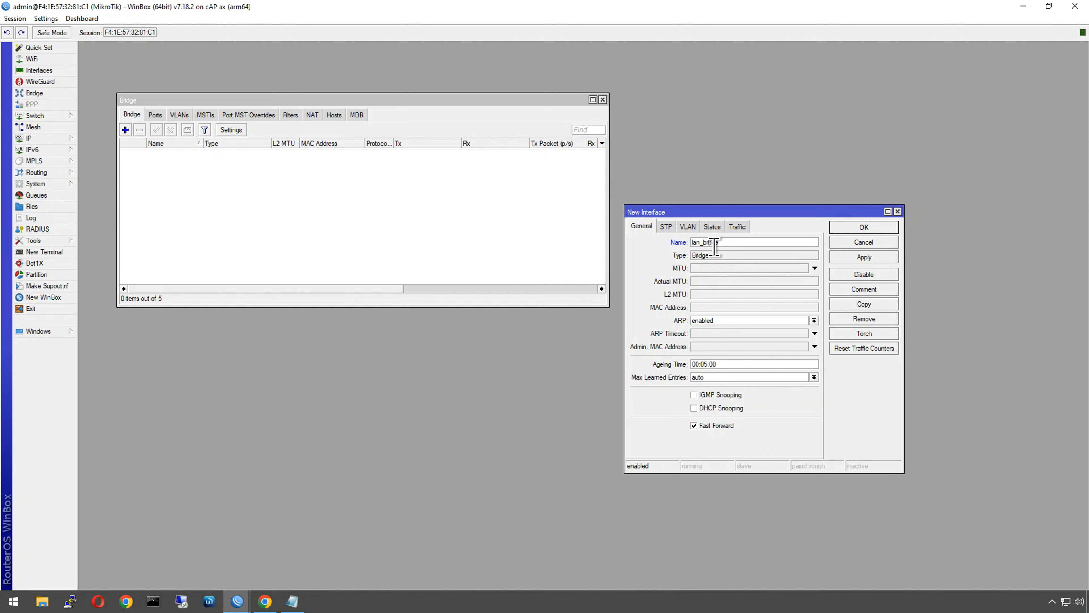
{"action": "left_click", "coordinate": [666, 226]}
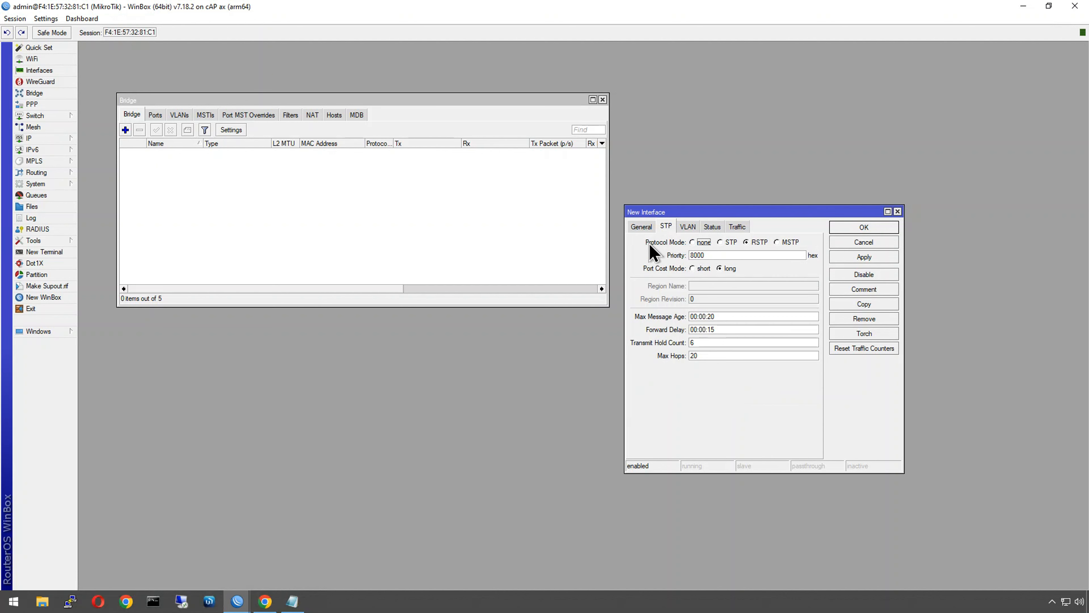
{"action": "left_click", "coordinate": [694, 242]}
{"action": "left_click", "coordinate": [642, 227]}
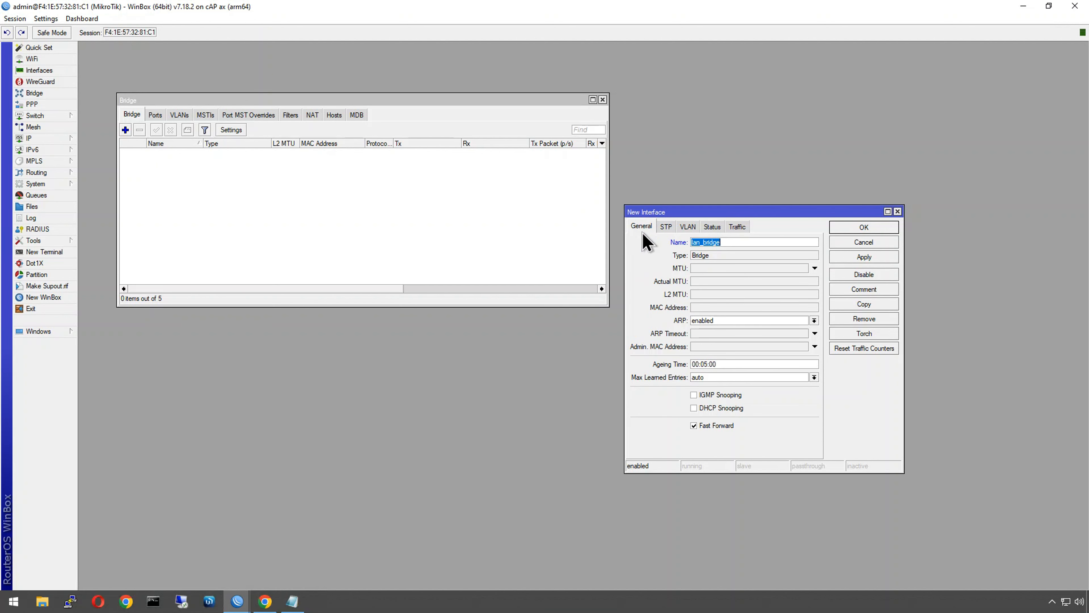
{"action": "left_click", "coordinate": [841, 229]}
- Add ether1 as a lan_bridge port, then switch to the CAPsMAN controller session
{"action": "left_click", "coordinate": [150, 114]}
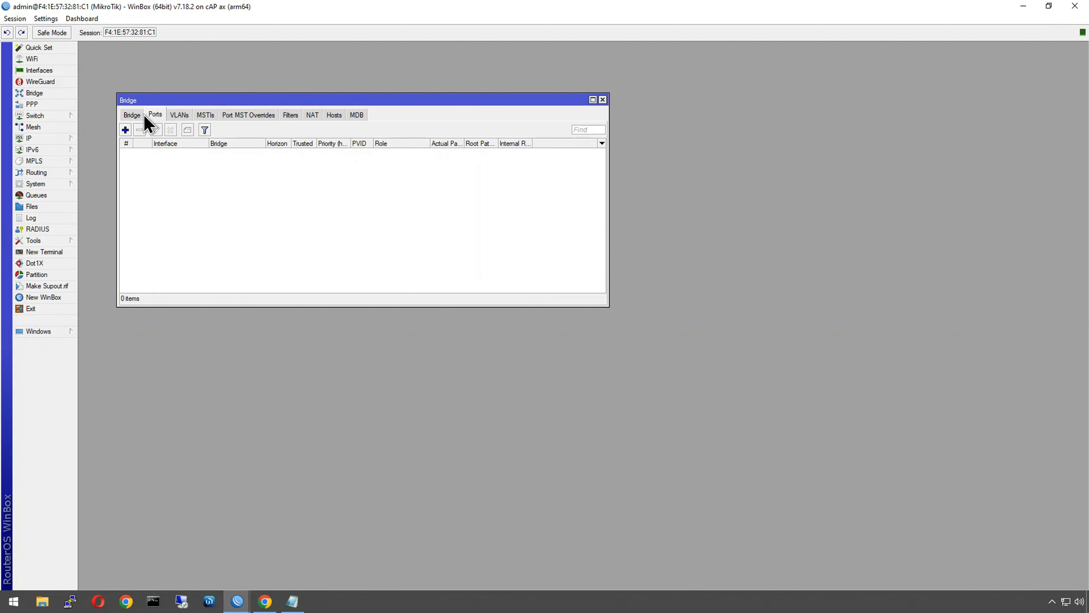
{"action": "left_click", "coordinate": [124, 130]}
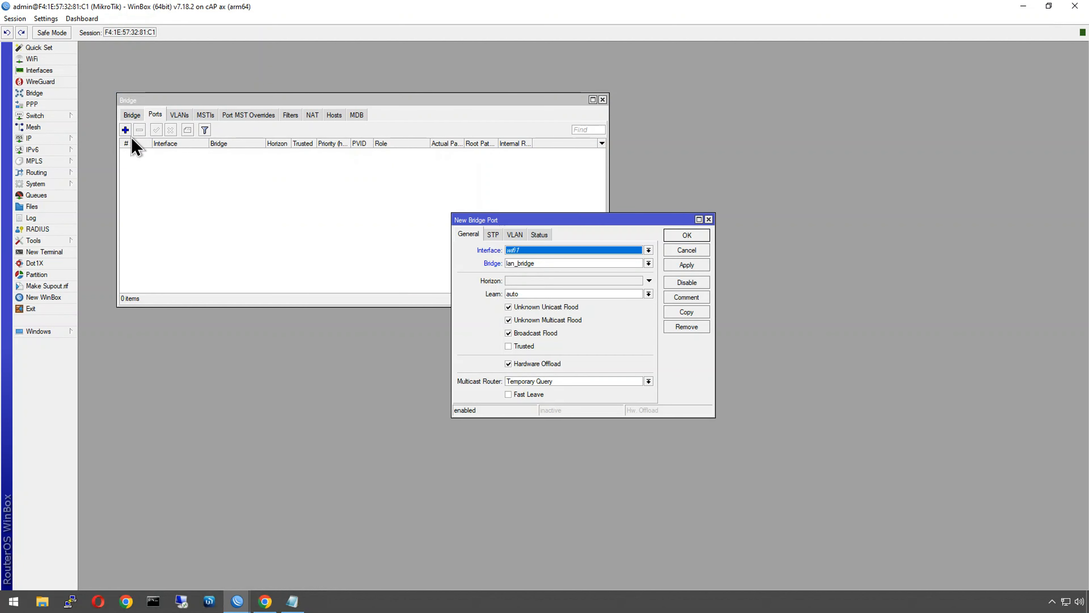
{"action": "left_click", "coordinate": [540, 252]}
{"action": "left_click", "coordinate": [538, 268]}
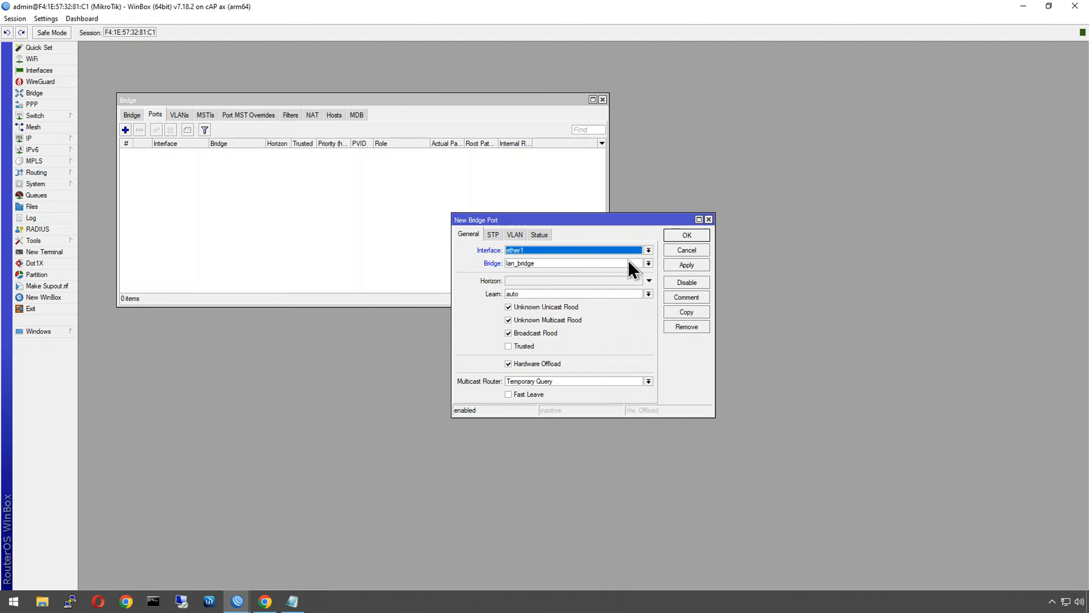
{"action": "left_click", "coordinate": [677, 237]}
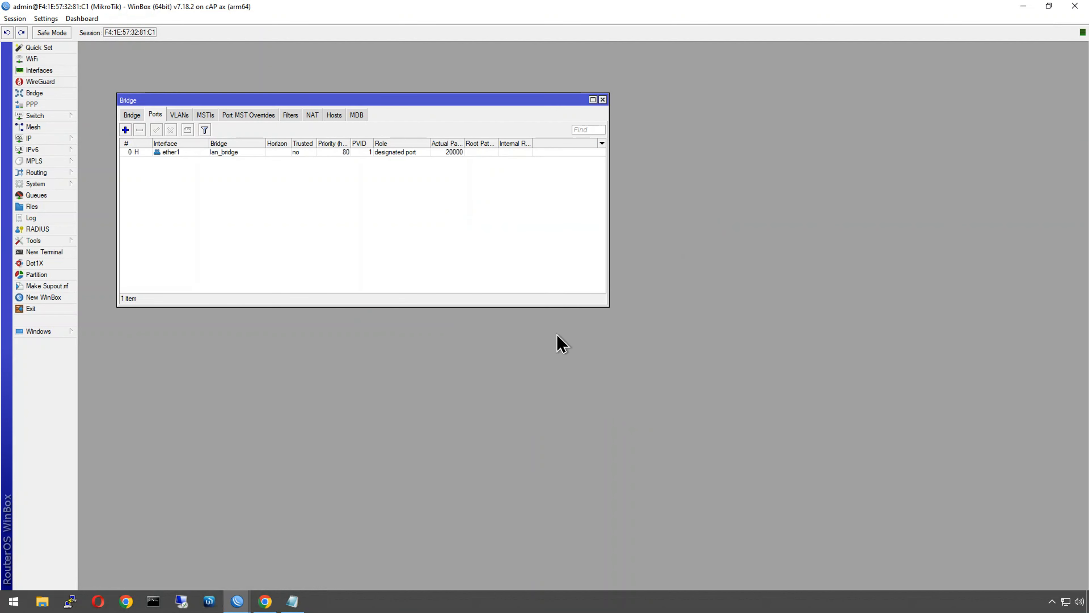
{"action": "left_click", "coordinate": [237, 601]}
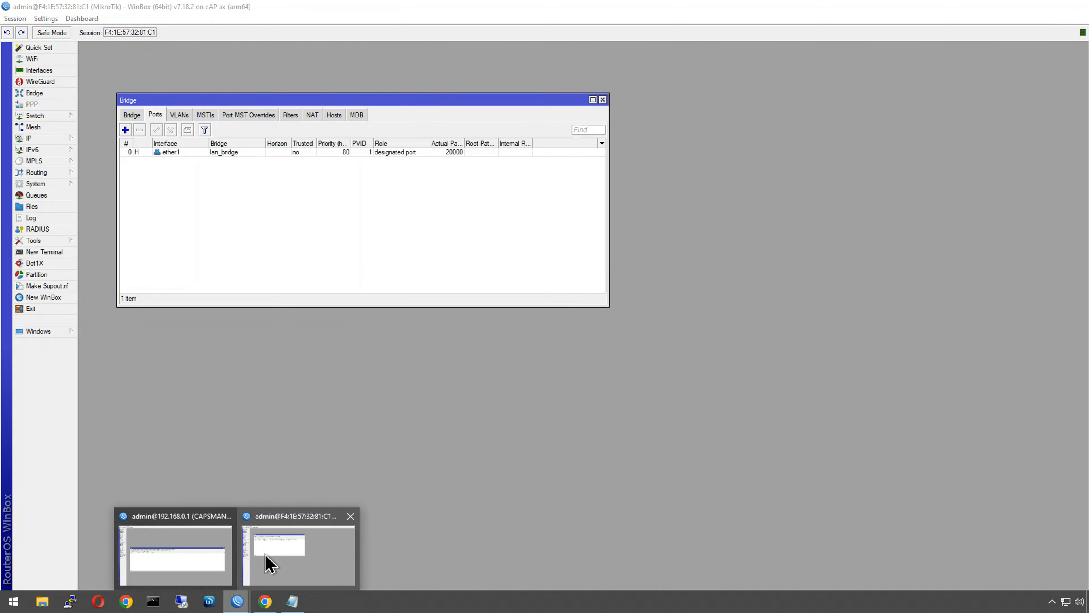
{"action": "left_click", "coordinate": [210, 558]}
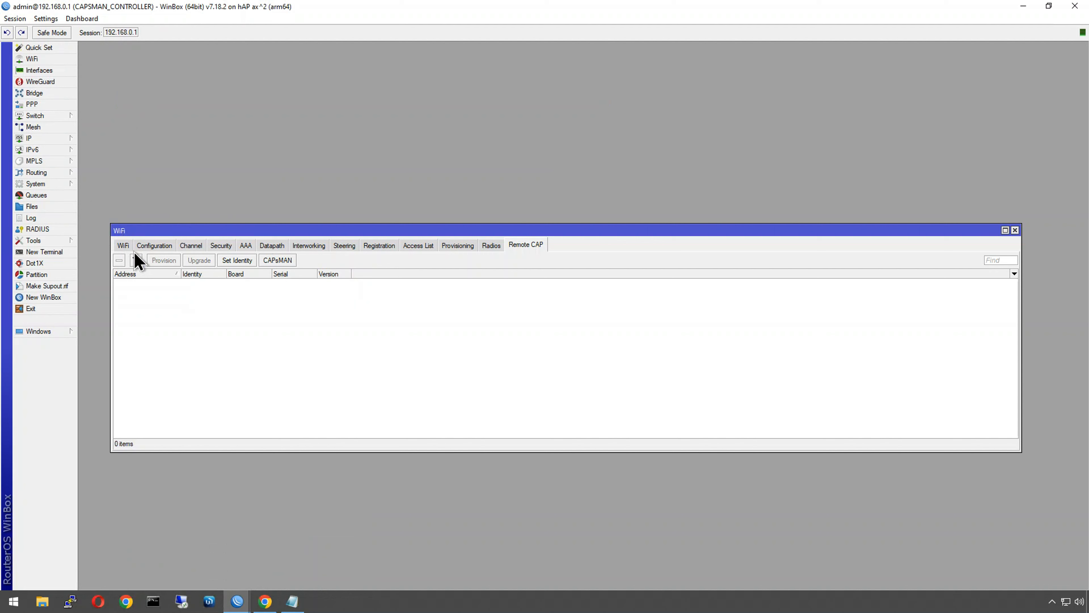
- Open the controller's HAP::5GHZ interface settings and find its entry in the bridge port list
{"action": "left_click", "coordinate": [123, 246]}
{"action": "double_click", "coordinate": [154, 283]}
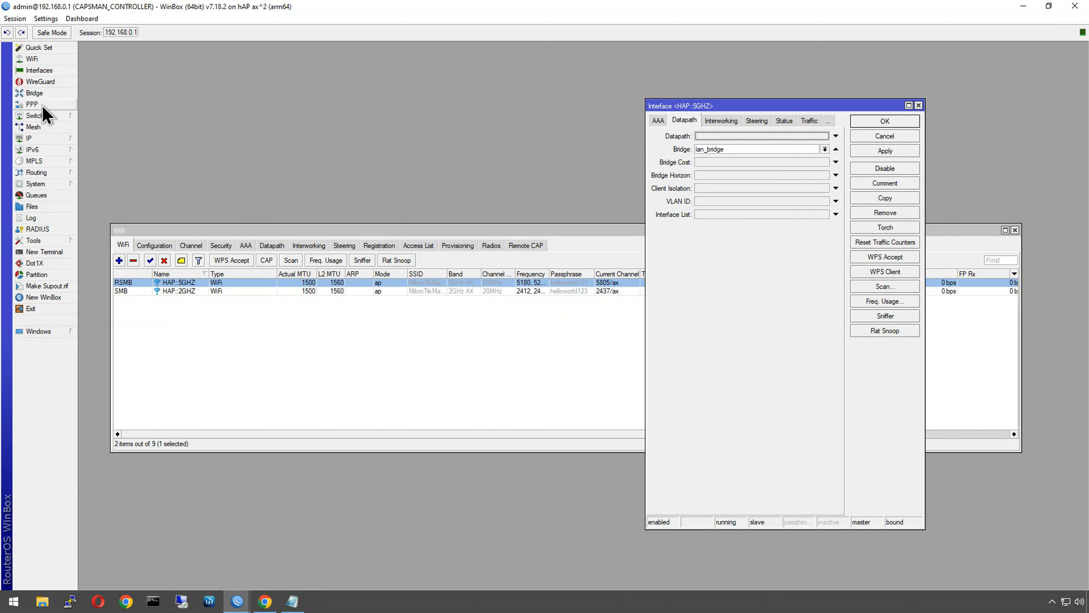
{"action": "left_click", "coordinate": [35, 92]}
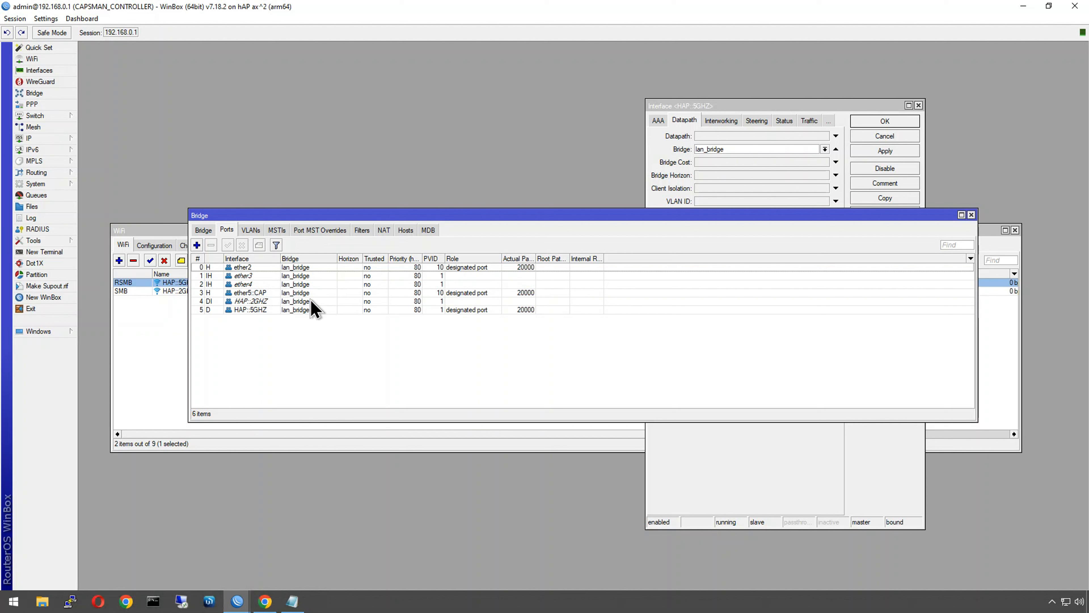
{"action": "left_click", "coordinate": [209, 311]}
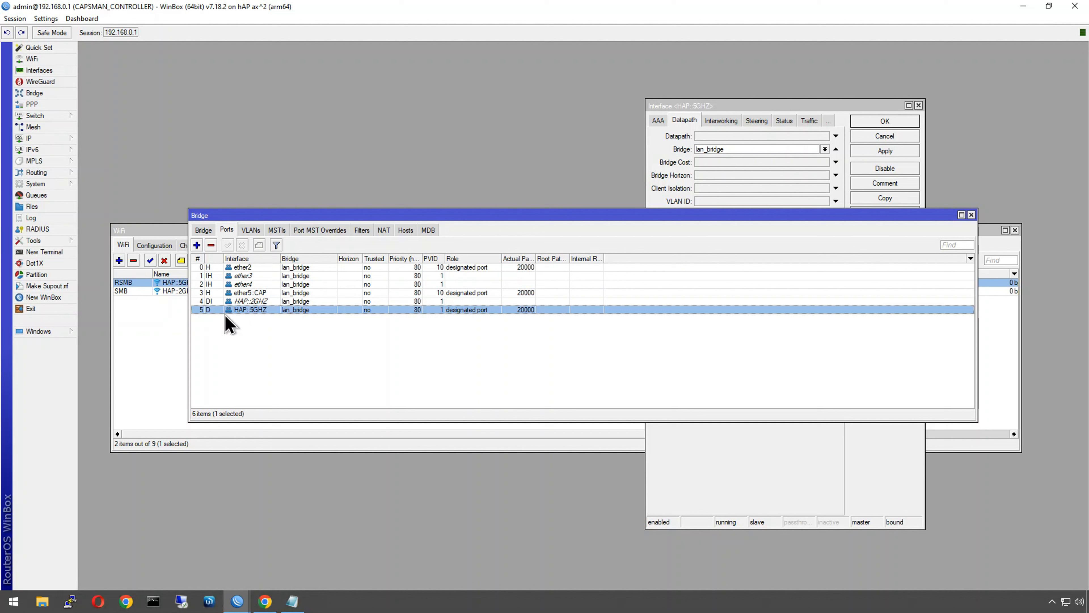
- Detach HAP::5GHZ from the bridge, reattach it to lan_bridge, then return to the cAP ax
{"action": "left_click", "coordinate": [836, 149]}
{"action": "left_click", "coordinate": [885, 151]}
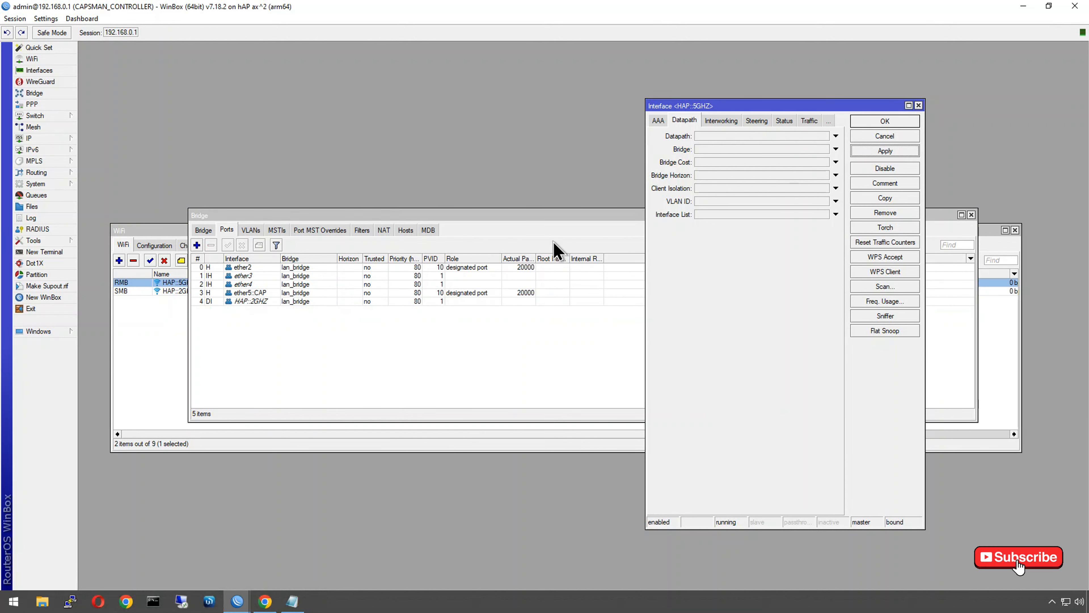
{"action": "left_click", "coordinate": [836, 149]}
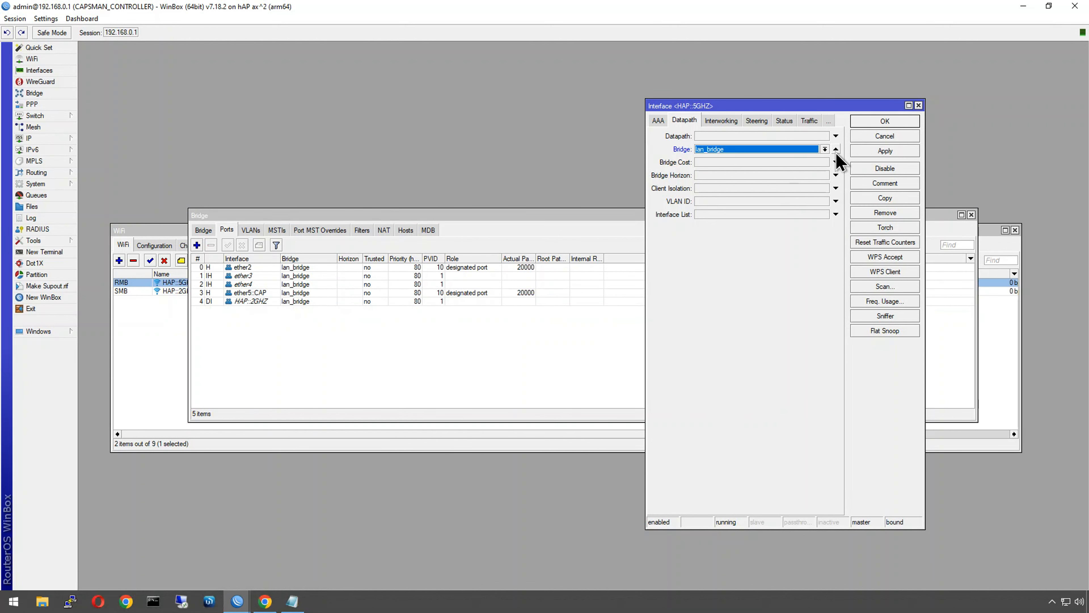
{"action": "left_click", "coordinate": [870, 122]}
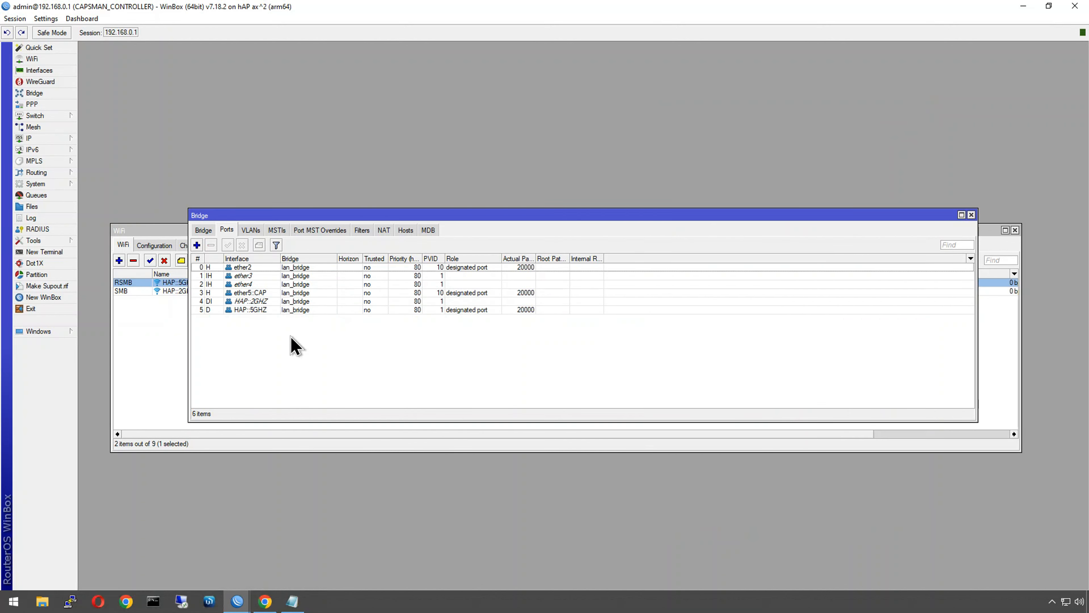
{"action": "left_click", "coordinate": [237, 601]}
{"action": "left_click", "coordinate": [291, 575]}
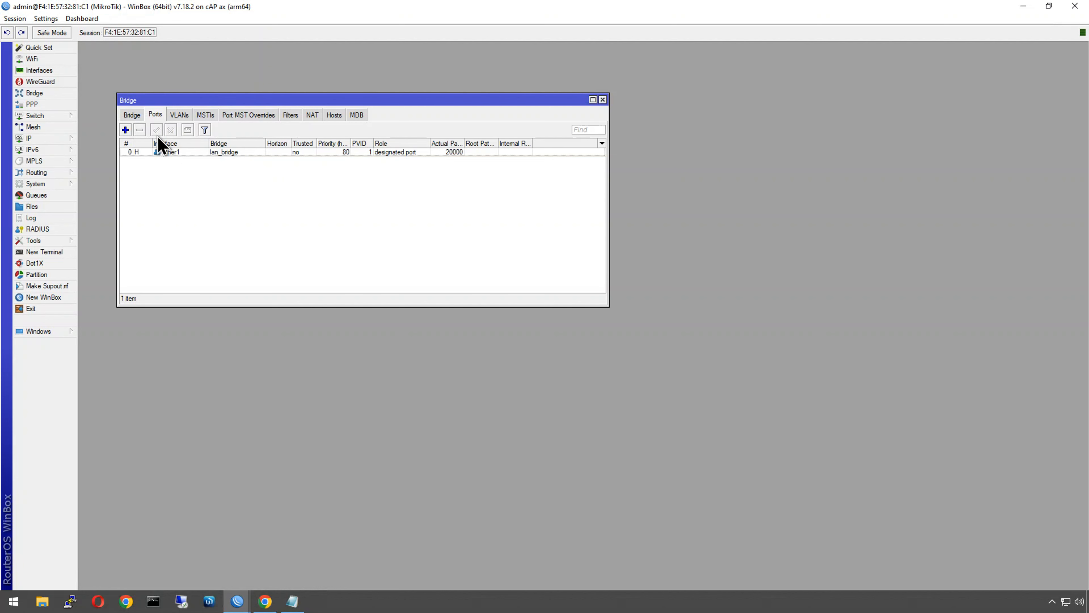
- Review the cAP ax's bridges and bridge ports, then close the Bridge window
{"action": "left_click", "coordinate": [133, 115]}
{"action": "left_click", "coordinate": [155, 115]}
{"action": "left_click", "coordinate": [603, 100]}
- Create a DHCP client on lan_bridge and close the list once it obtains an address
{"action": "left_click", "coordinate": [53, 137]}
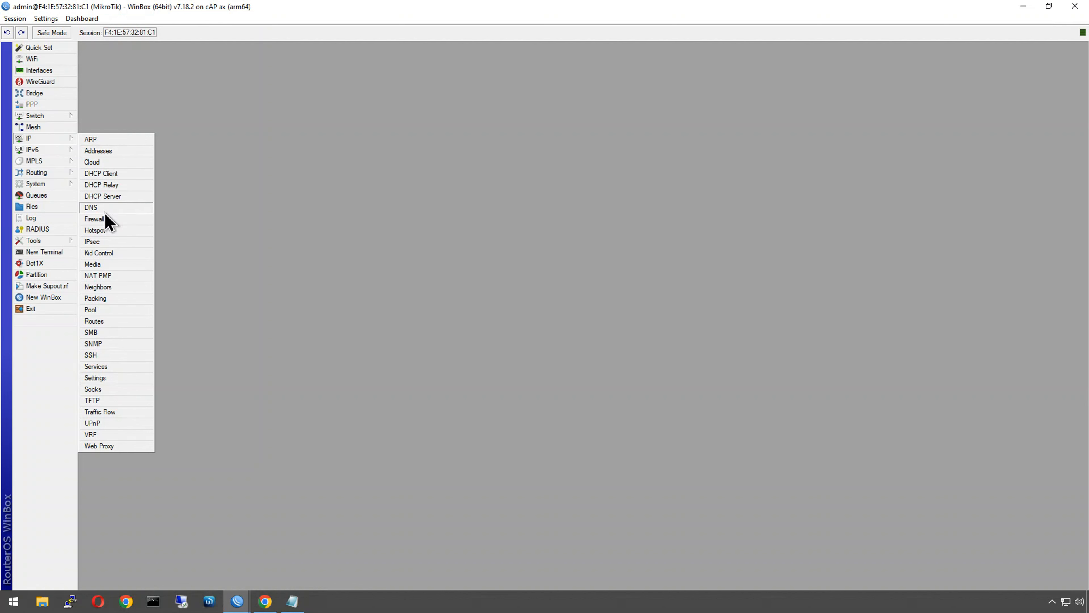
{"action": "left_click", "coordinate": [100, 174]}
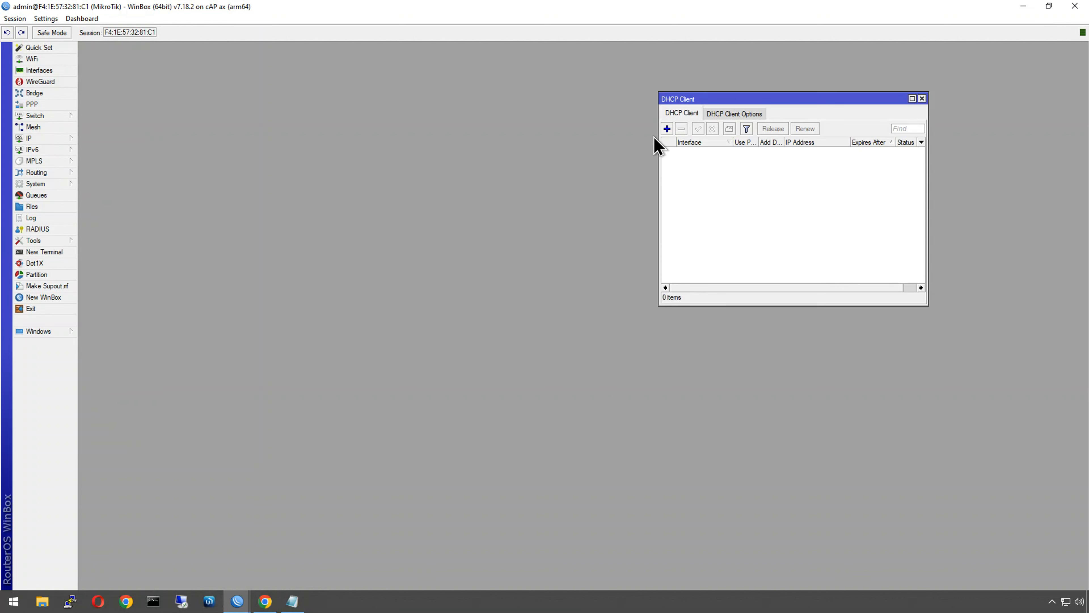
{"action": "left_click", "coordinate": [668, 129]}
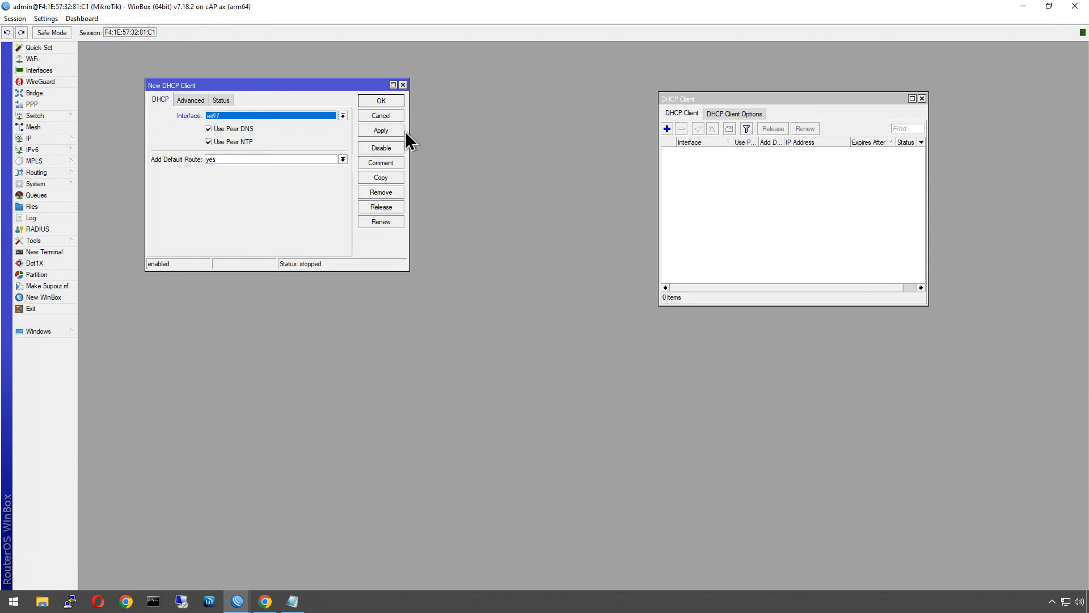
{"action": "left_click", "coordinate": [295, 115]}
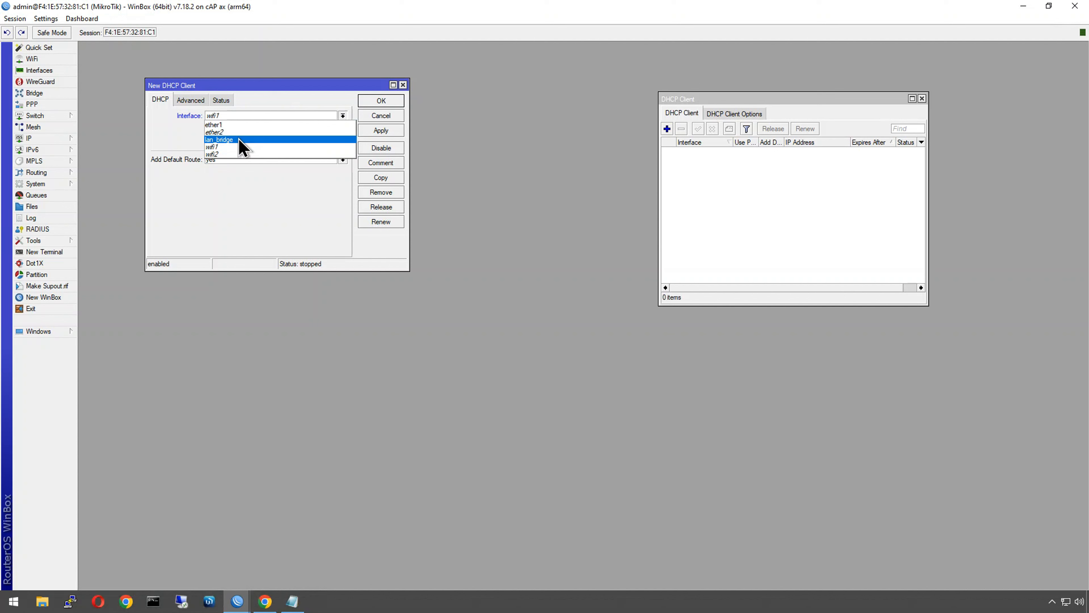
{"action": "left_click", "coordinate": [240, 139]}
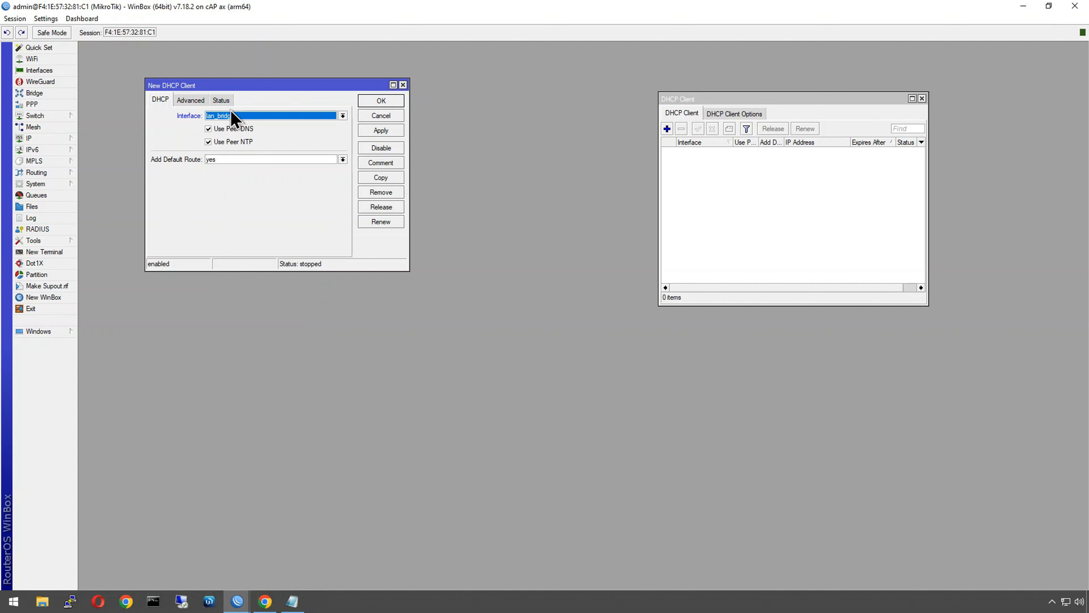
{"action": "left_click", "coordinate": [381, 103]}
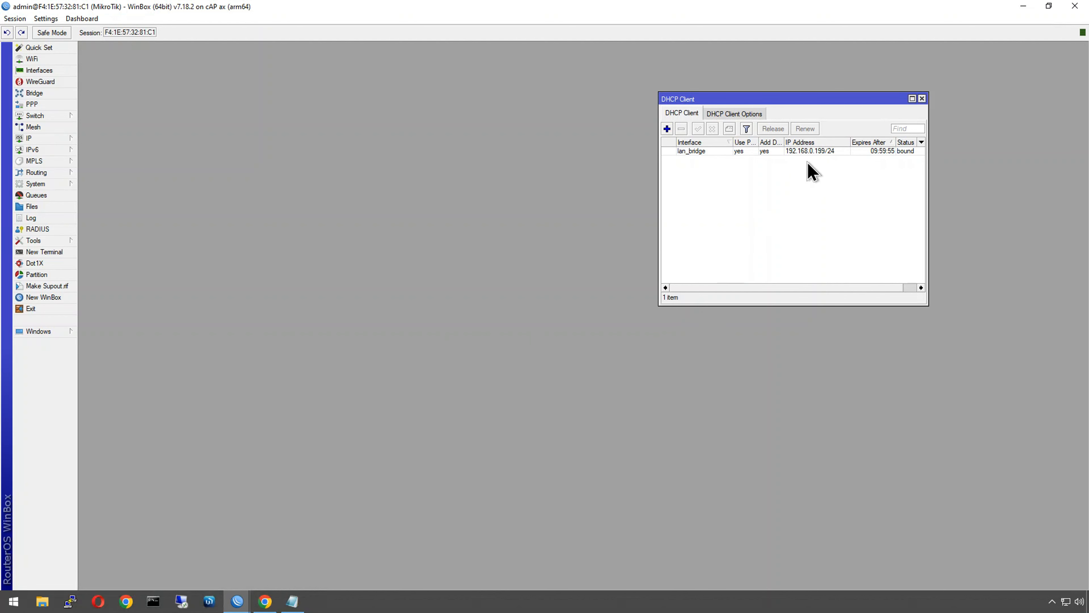
{"action": "left_click", "coordinate": [922, 100]}
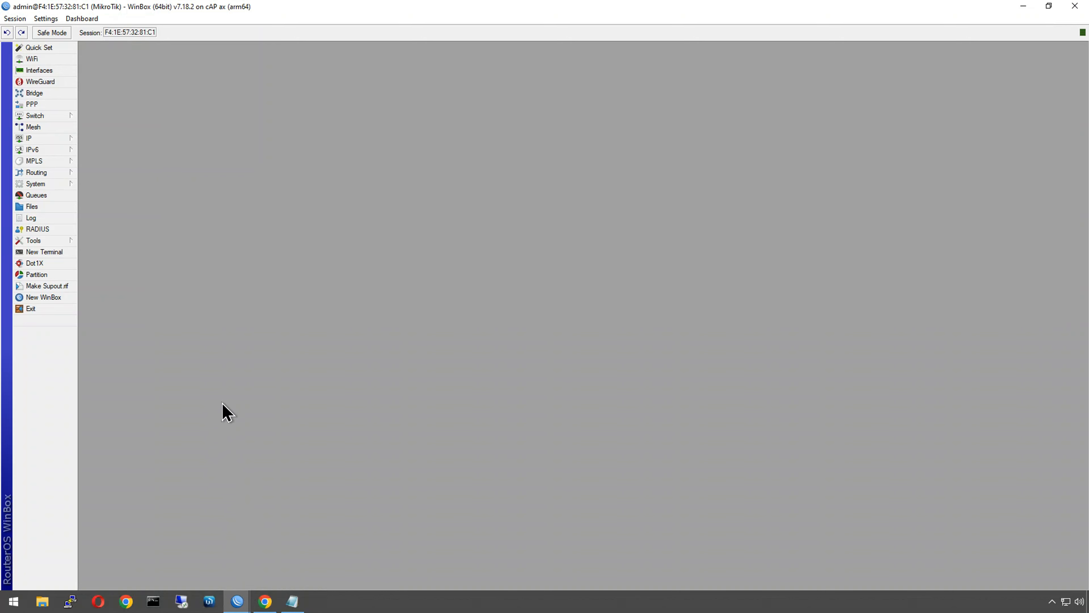
- On the controller, bring up the DHCP Server leases and locate the cAP's 192.168.0.199 lease
{"action": "mouse_move", "coordinate": [237, 601]}
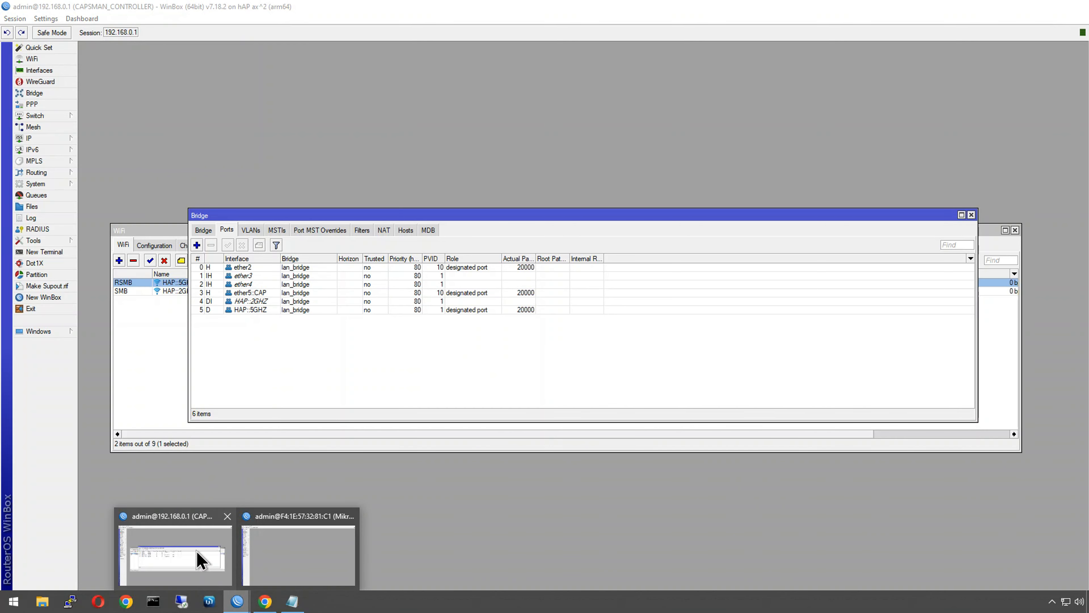
{"action": "left_click", "coordinate": [198, 558]}
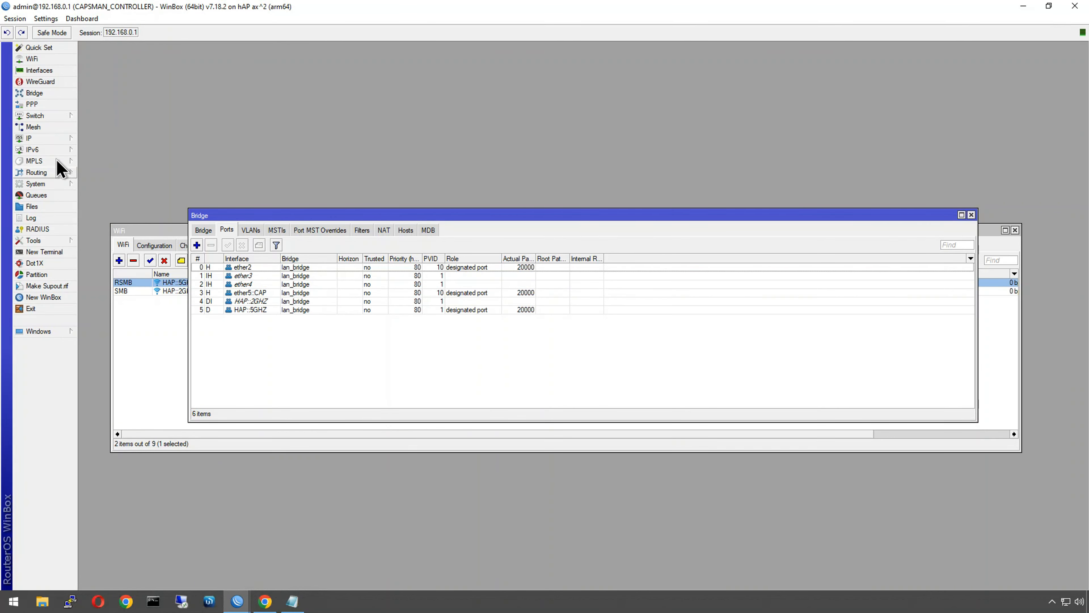
{"action": "left_click", "coordinate": [54, 146]}
{"action": "left_click", "coordinate": [115, 205]}
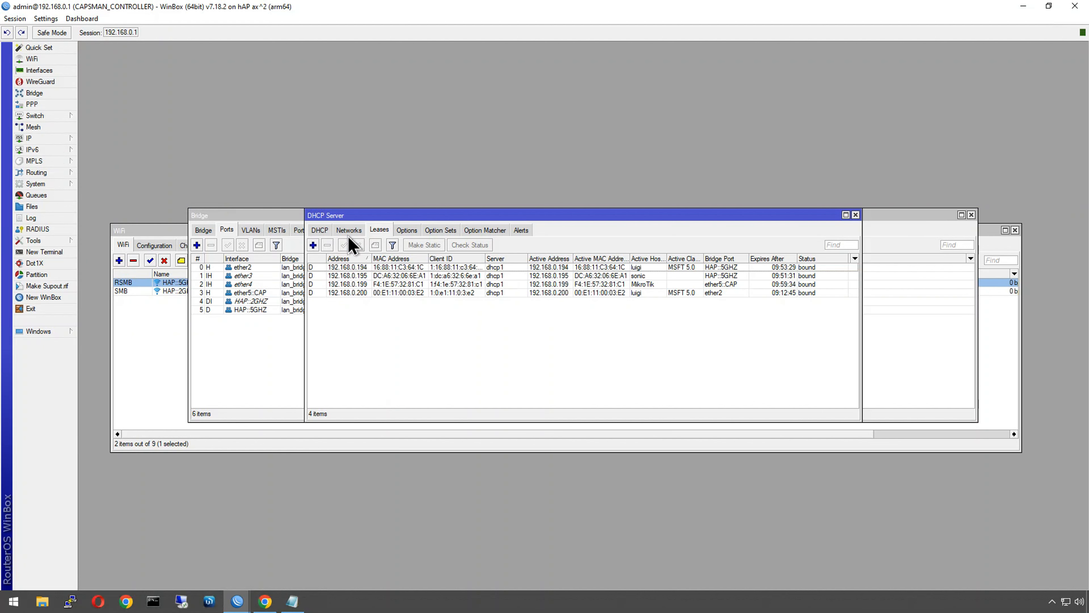
{"action": "left_click", "coordinate": [359, 286]}
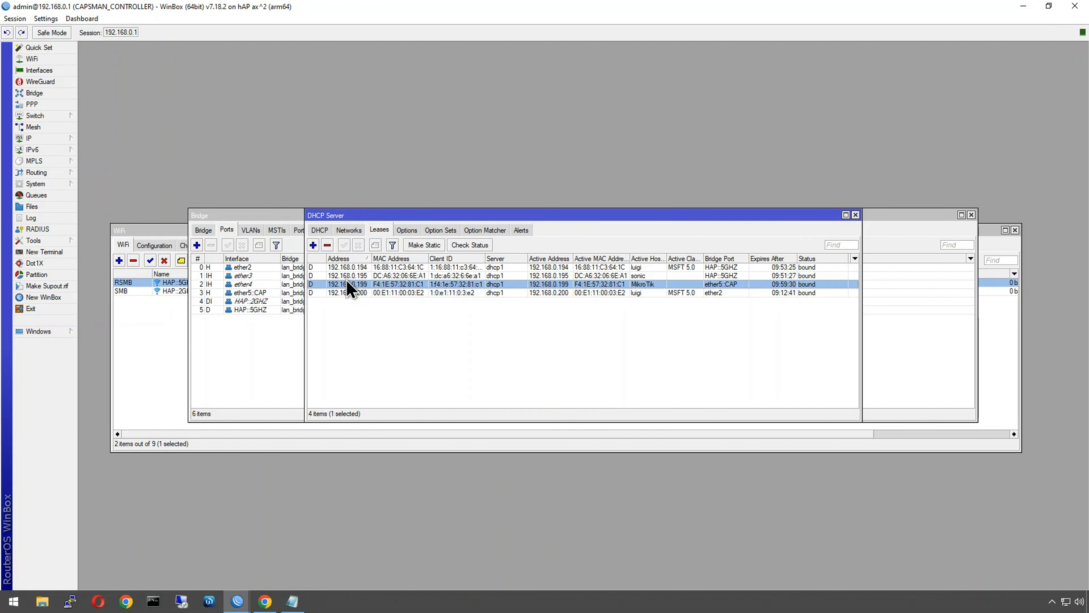
{"action": "left_click", "coordinate": [343, 318]}
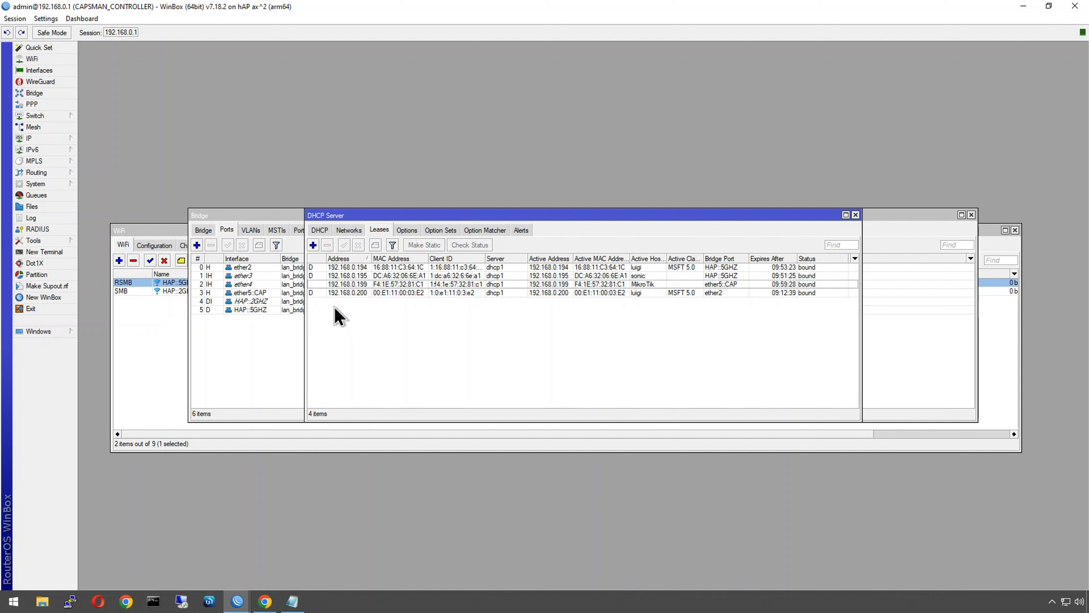
- Change the cAP's lease address from 192.168.0.199 to 192.168.0.10 and save it
{"action": "double_click", "coordinate": [345, 285]}
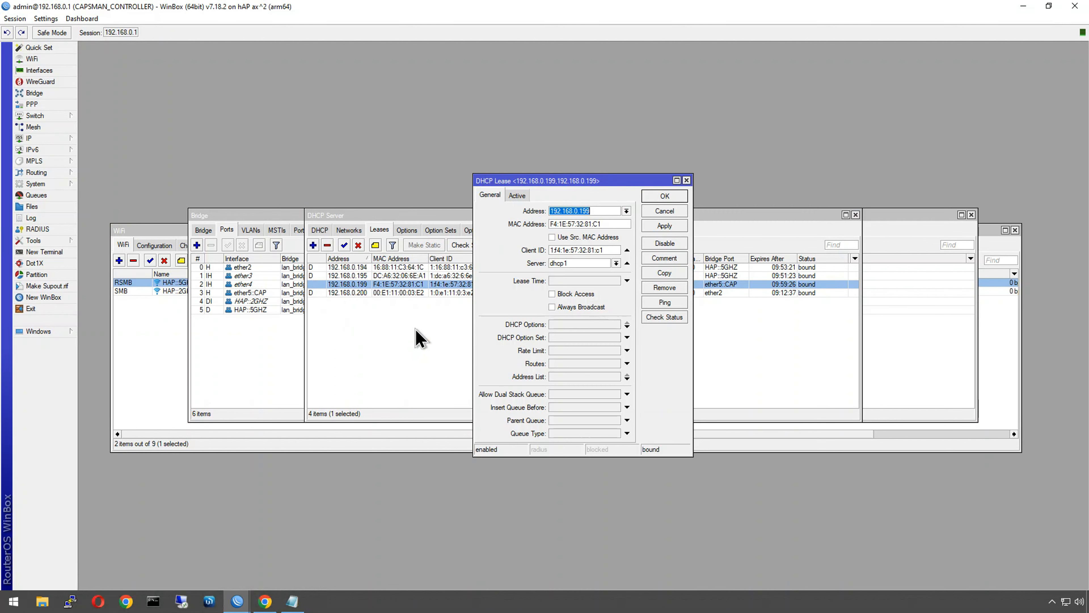
{"action": "left_click", "coordinate": [596, 213]}
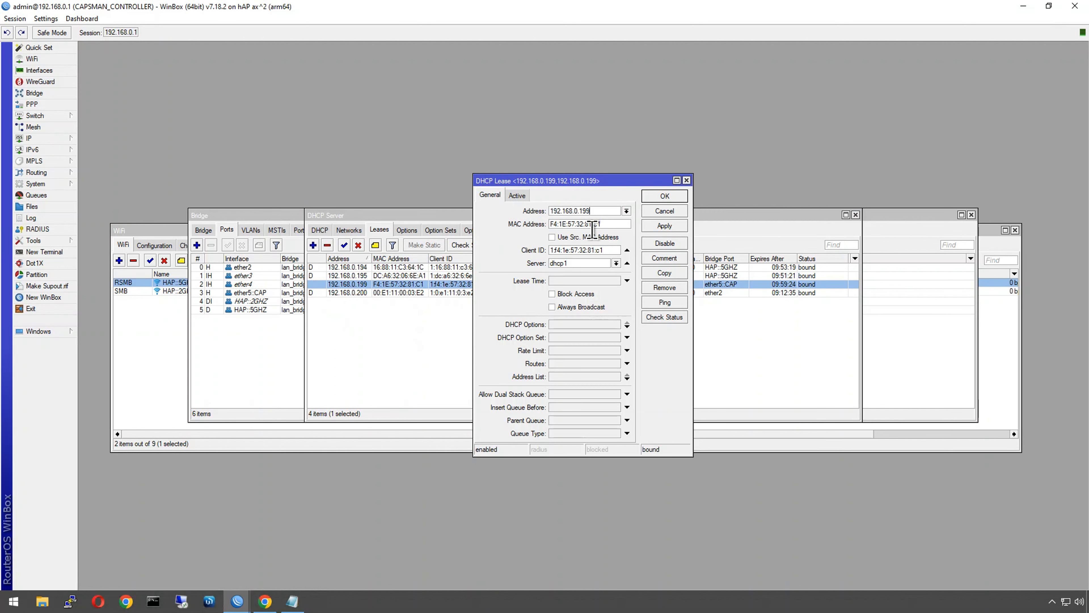
{"action": "key", "text": "BackSpace"}
{"action": "left_click_drag", "start_coordinate": [580, 211], "coordinate": [578, 211]}
{"action": "type", "text": "10"}
{"action": "left_click", "coordinate": [646, 198]}
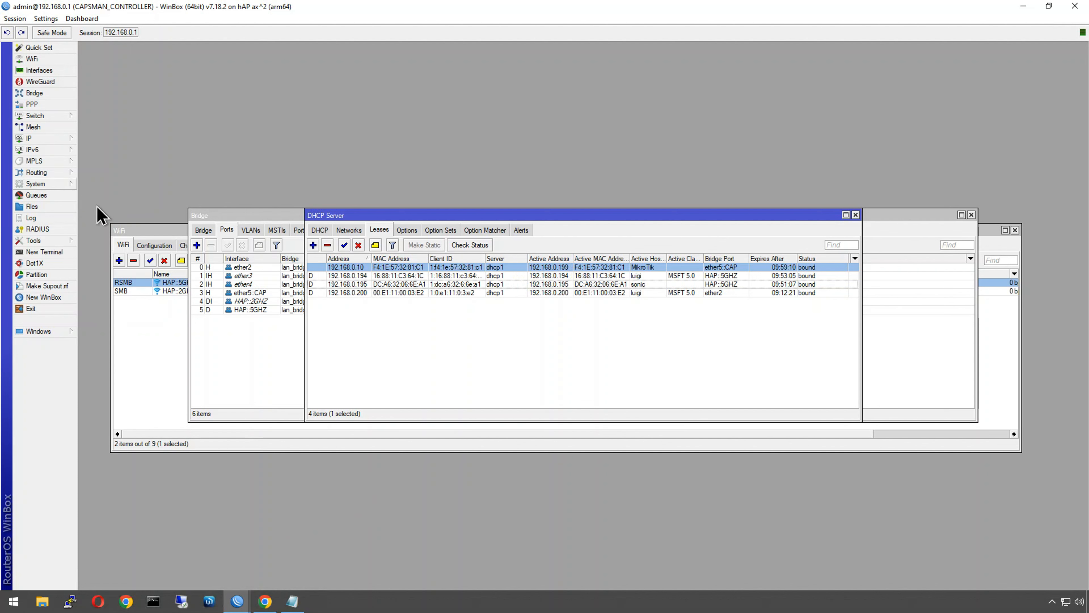
- Disable and re-enable the ether5::CAP port, then rearrange the WiFi and Interface List windows
{"action": "left_click", "coordinate": [38, 71]}
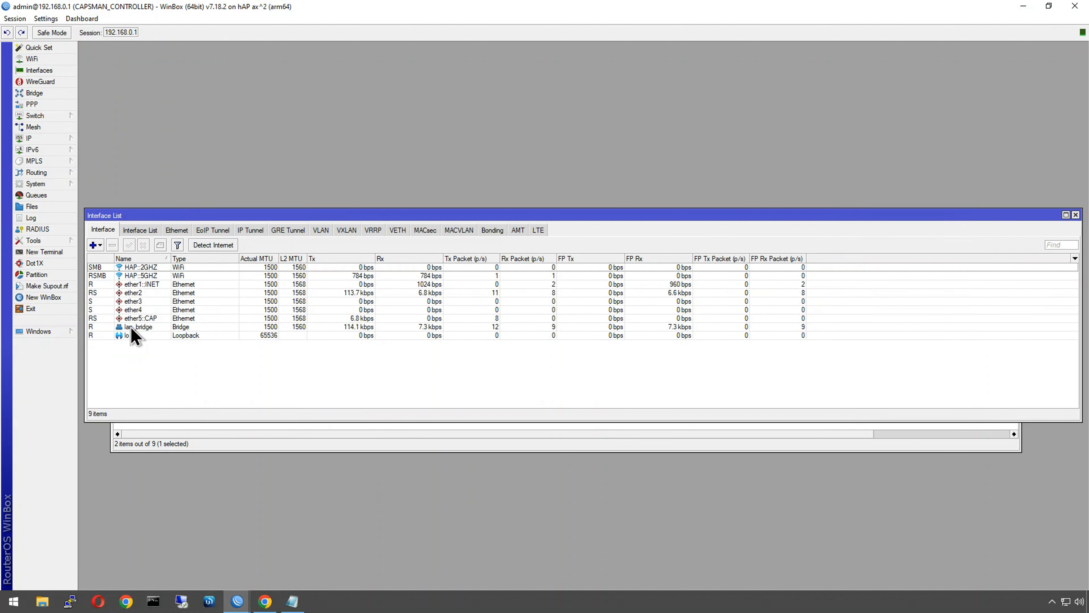
{"action": "left_click", "coordinate": [145, 318]}
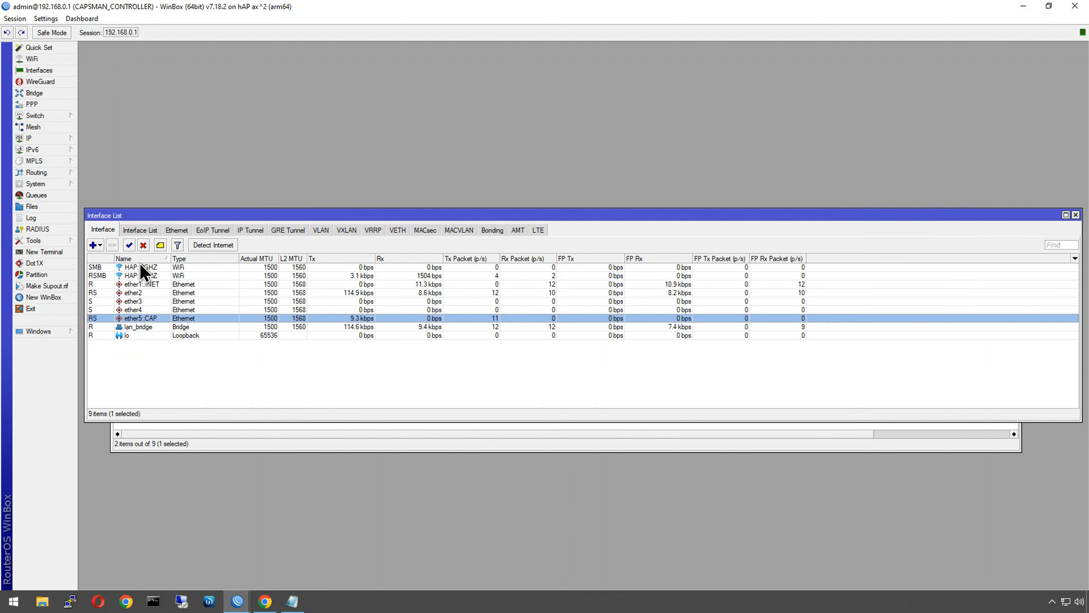
{"action": "left_click", "coordinate": [144, 246]}
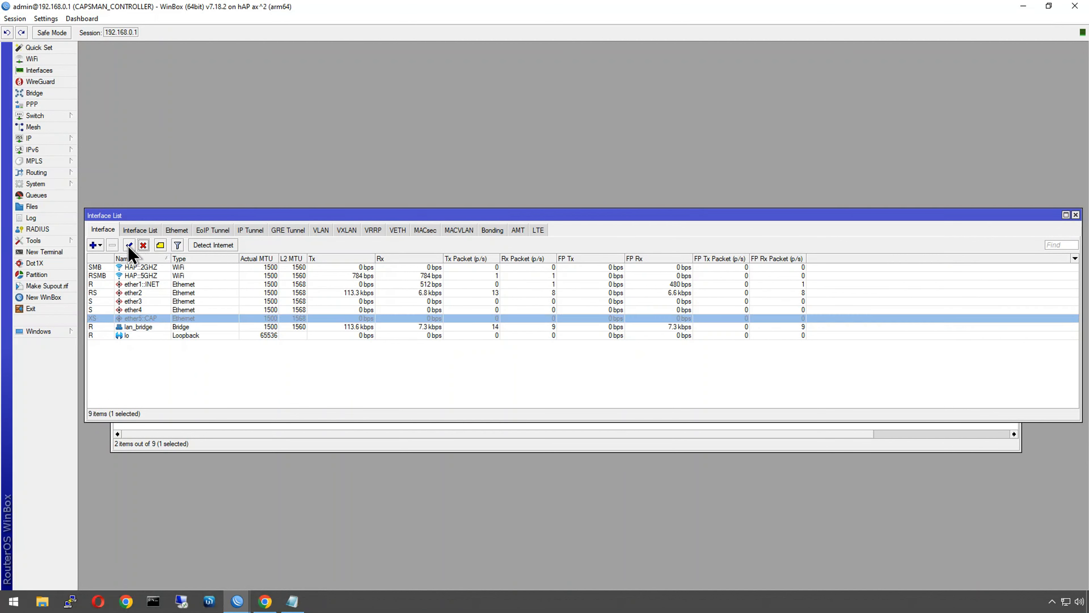
{"action": "left_click", "coordinate": [129, 247]}
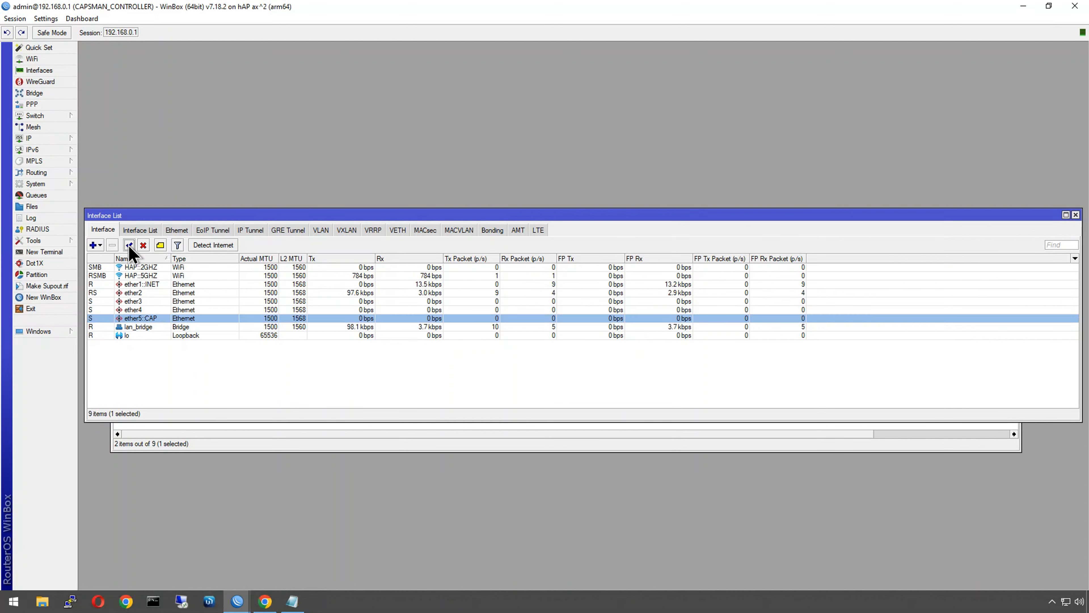
{"action": "left_click", "coordinate": [231, 430]}
{"action": "left_click_drag", "start_coordinate": [168, 234], "coordinate": [169, 350]}
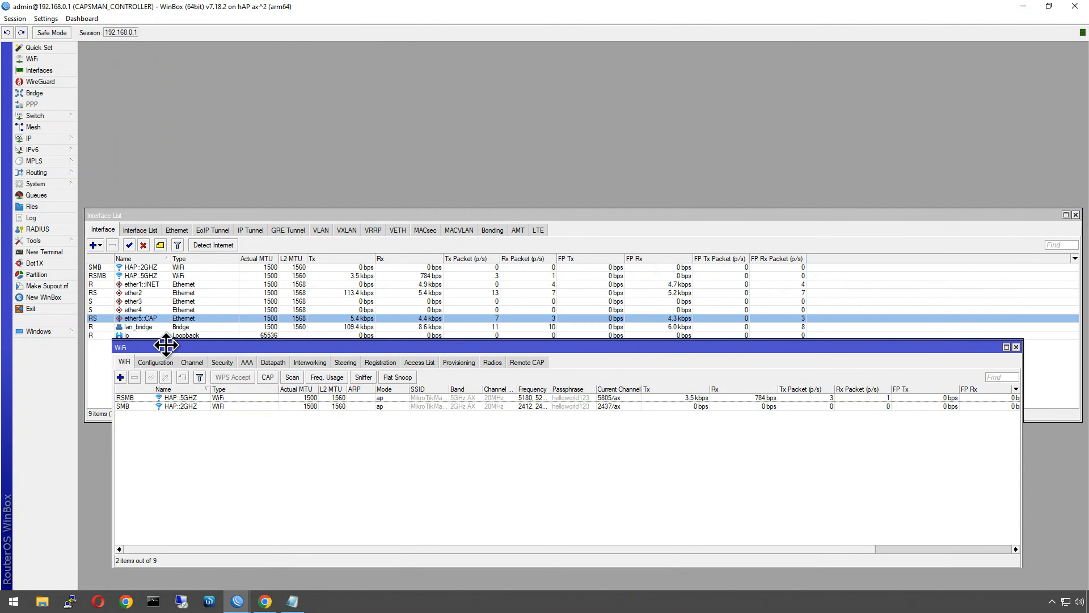
{"action": "left_click_drag", "start_coordinate": [214, 217], "coordinate": [257, 309]}
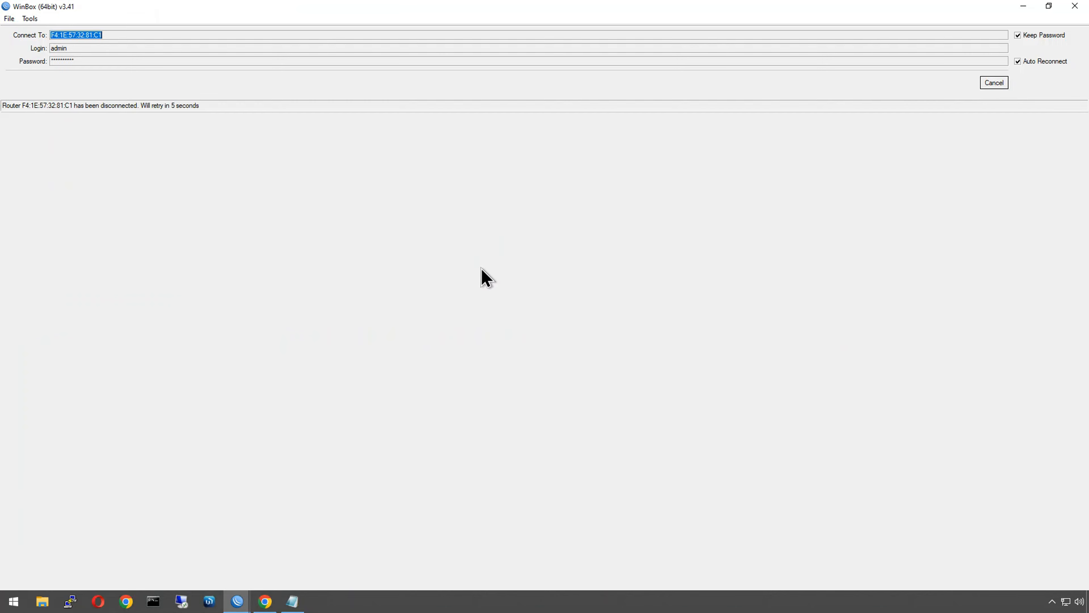
- Replace the disconnected session window with a fresh connection to the cAP ax
{"action": "left_click", "coordinate": [1079, 9]}
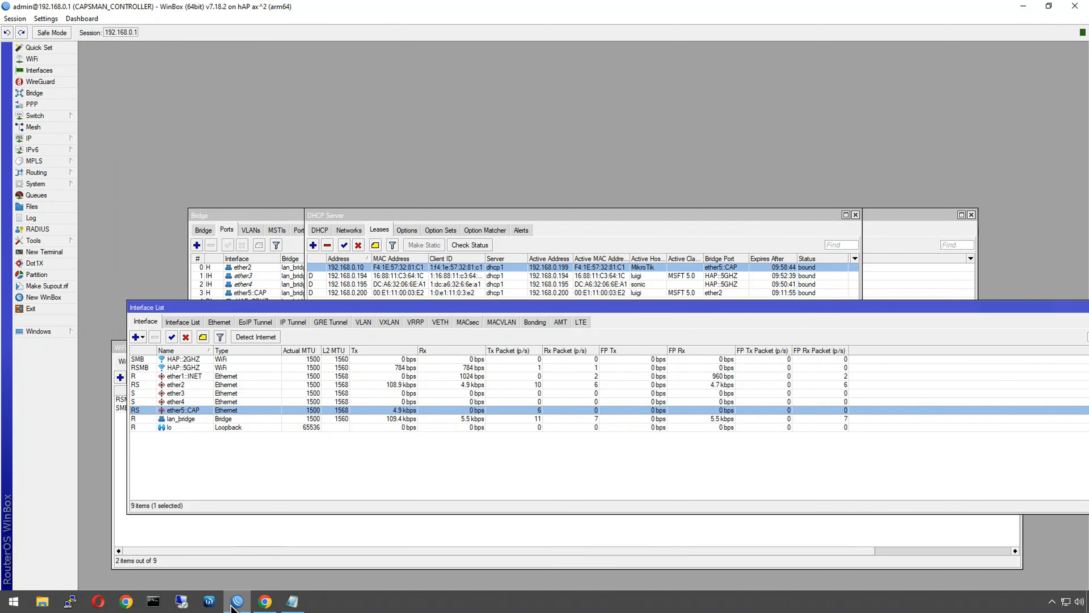
{"action": "left_click", "coordinate": [43, 297]}
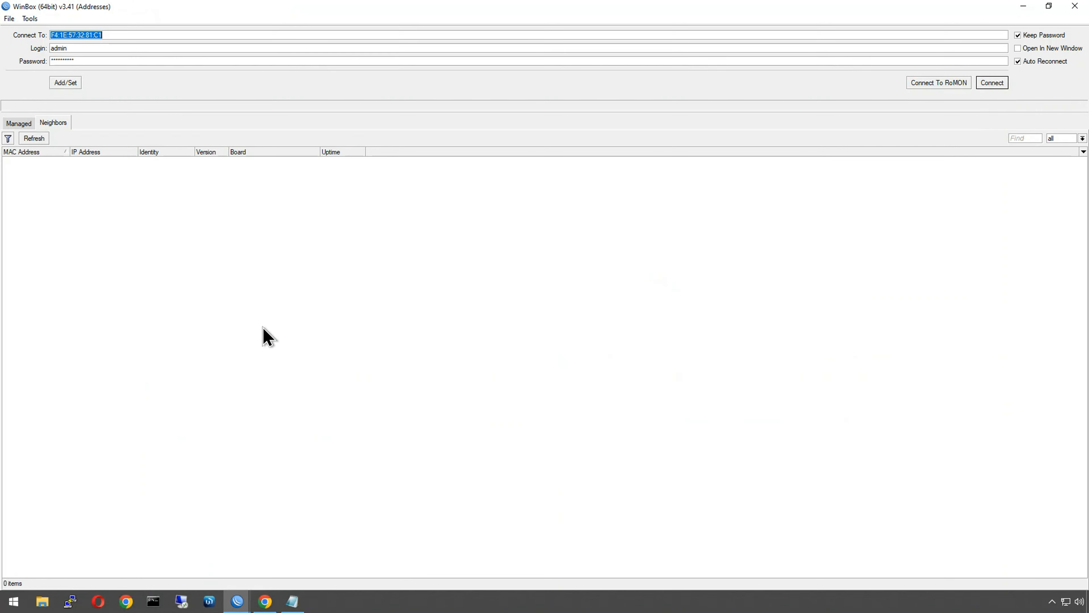
{"action": "key", "text": "Return"}
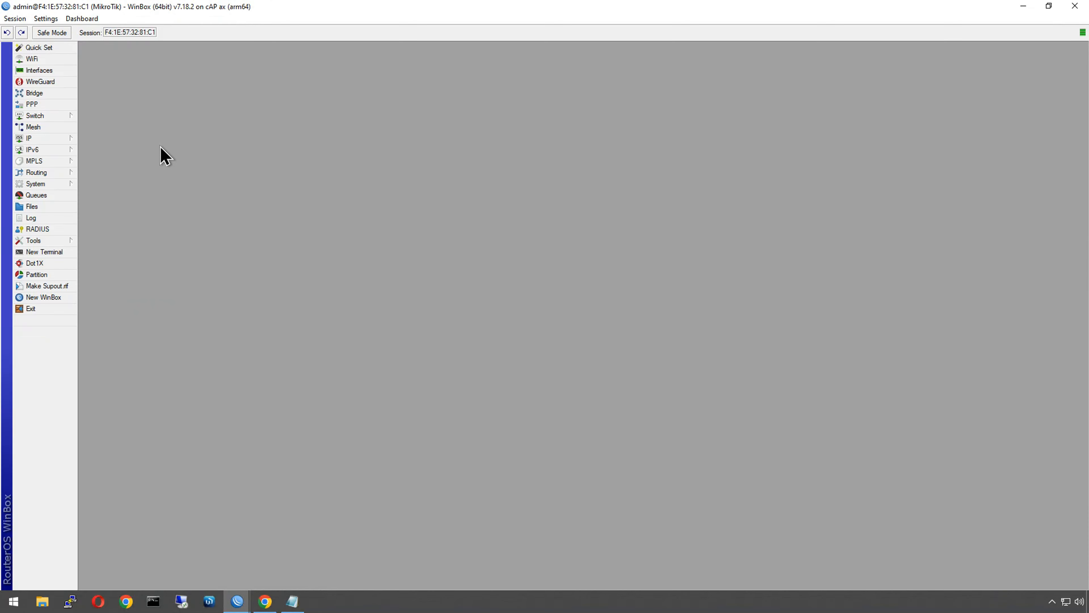
- Renew the lan_bridge DHCP client lease to pick up 192.168.0.10, then close the list
{"action": "left_click", "coordinate": [48, 142]}
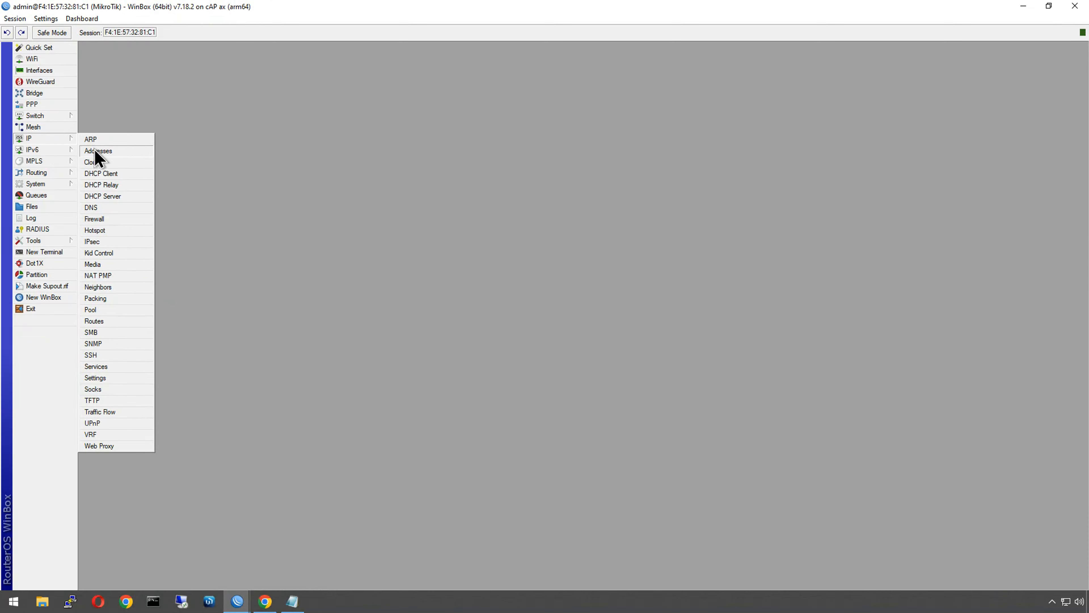
{"action": "left_click", "coordinate": [107, 175]}
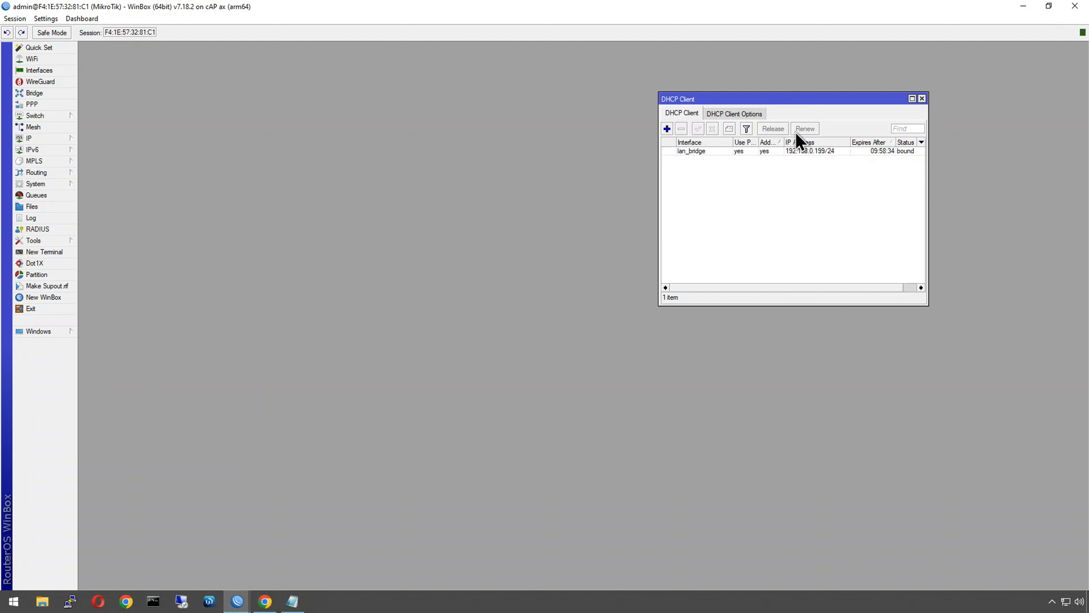
{"action": "left_click", "coordinate": [801, 151]}
{"action": "left_click", "coordinate": [807, 129]}
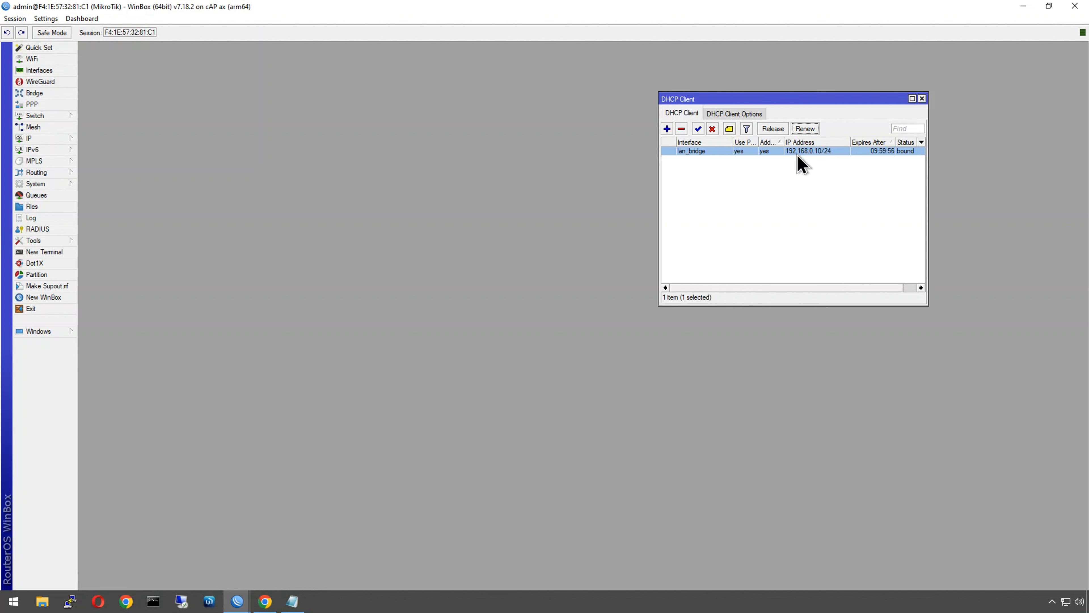
{"action": "left_click_drag", "start_coordinate": [750, 100], "coordinate": [385, 190]}
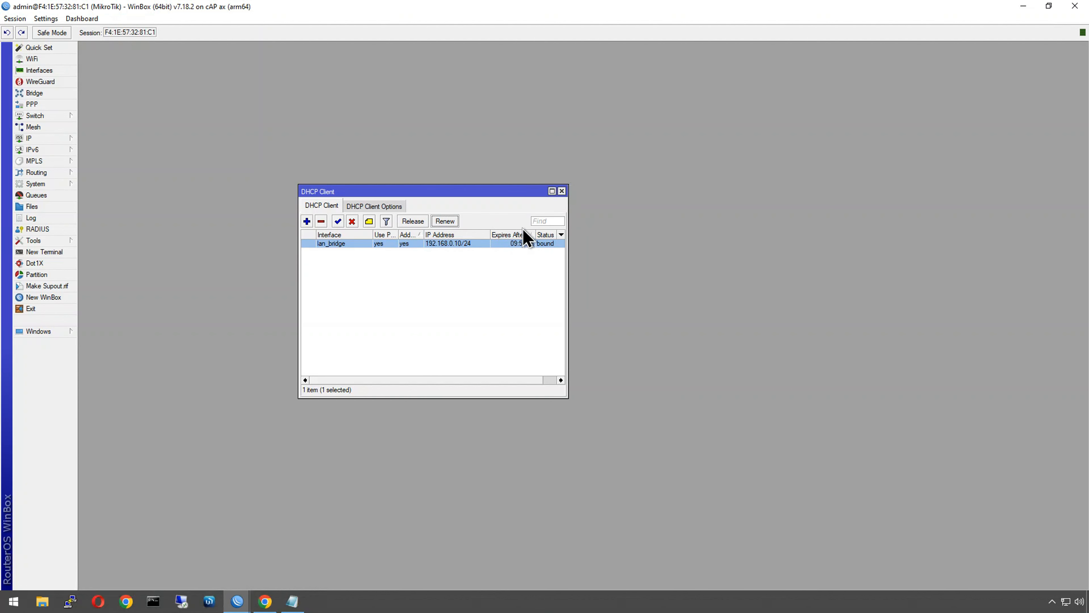
{"action": "left_click", "coordinate": [561, 190]}
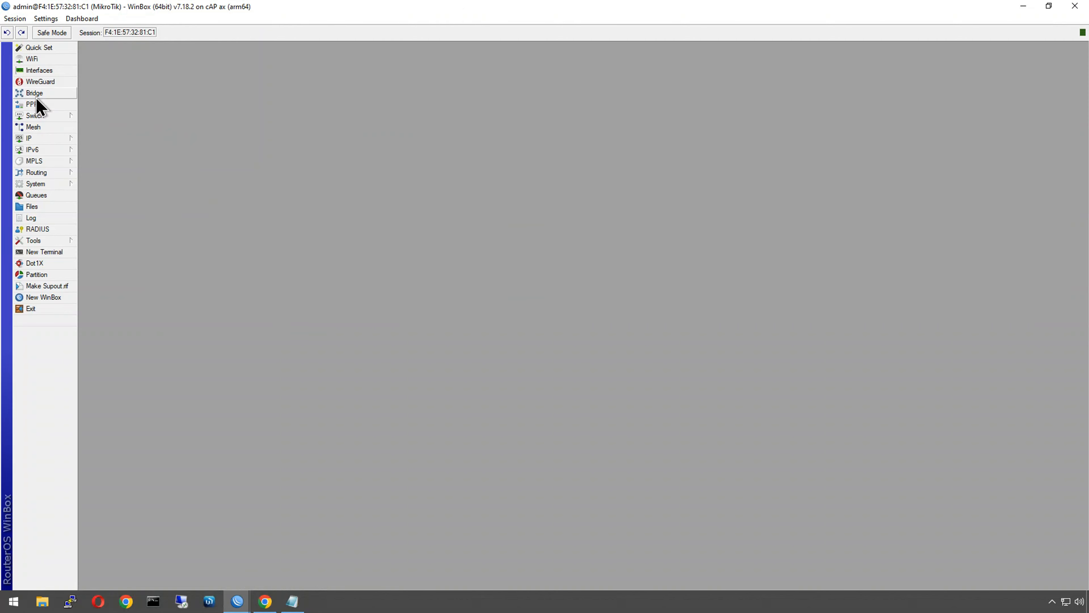
- Open the cAP's WiFi interface list and inspect wifi1's Channel, Configuration and General tabs
{"action": "left_click", "coordinate": [35, 73]}
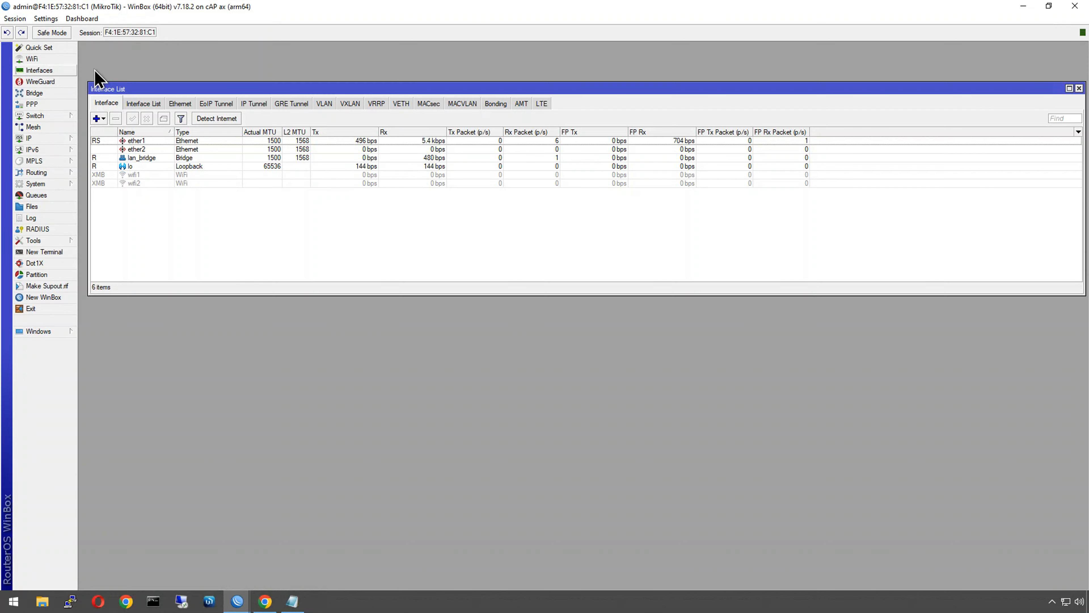
{"action": "left_click", "coordinate": [42, 58]}
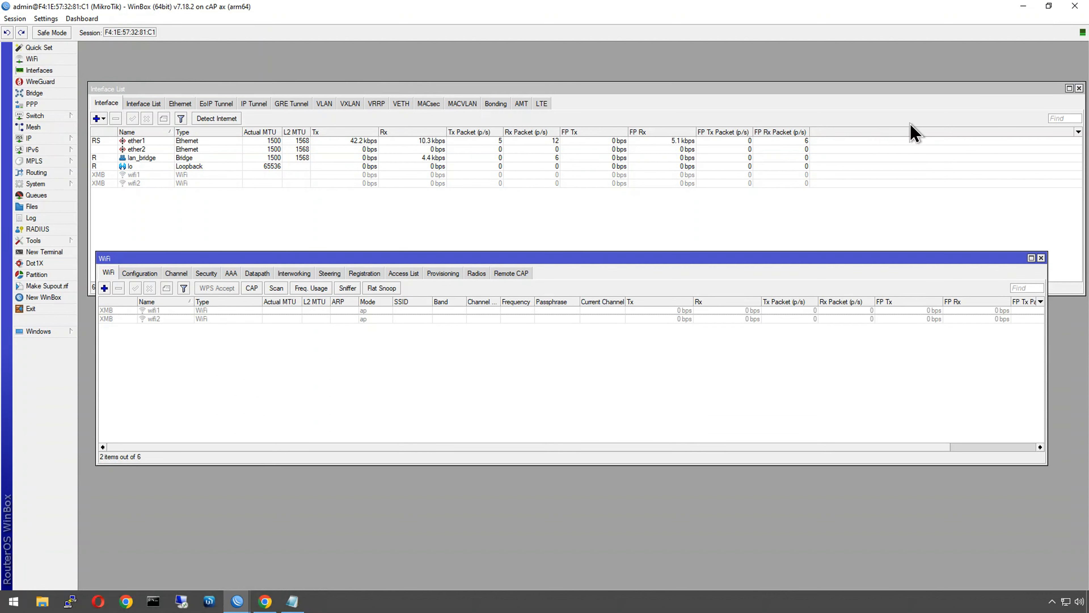
{"action": "left_click", "coordinate": [1079, 88]}
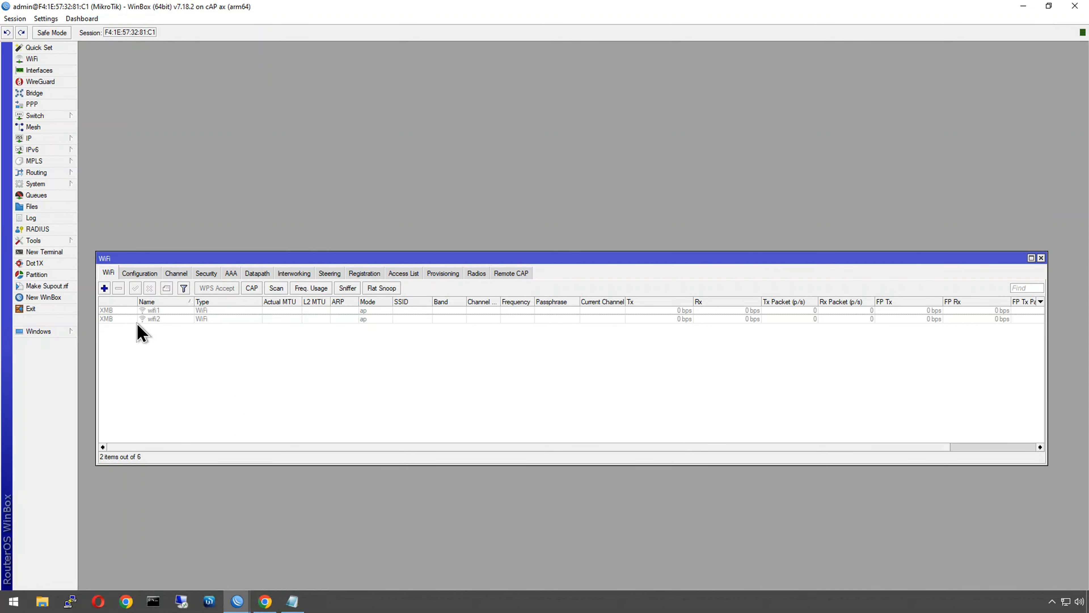
{"action": "double_click", "coordinate": [122, 310]}
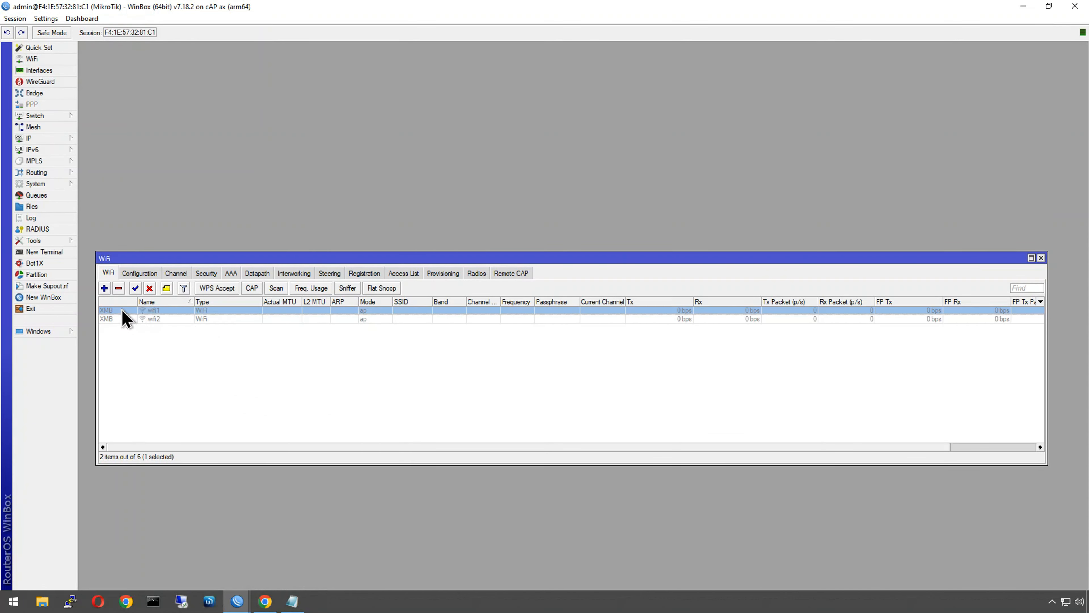
{"action": "left_click", "coordinate": [343, 156]}
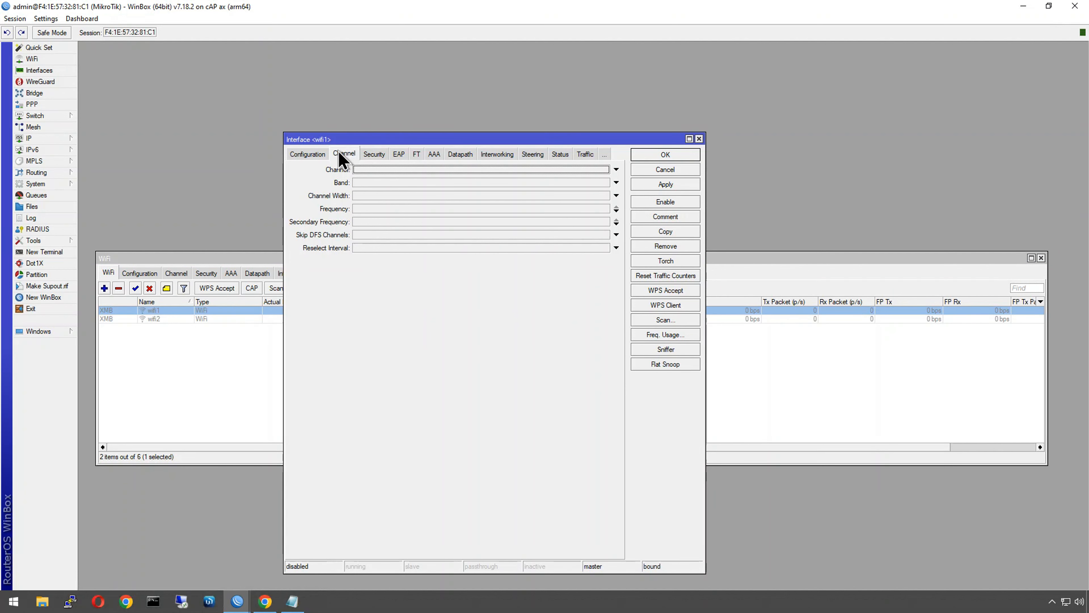
{"action": "left_click", "coordinate": [310, 155]}
{"action": "left_click", "coordinate": [294, 156]}
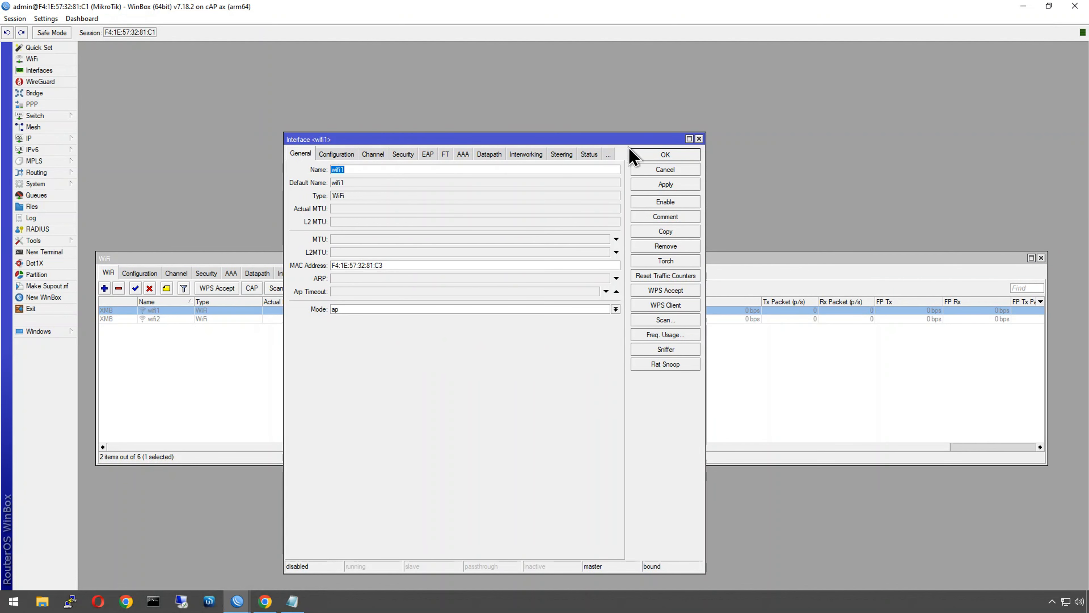
{"action": "left_click", "coordinate": [699, 139]}
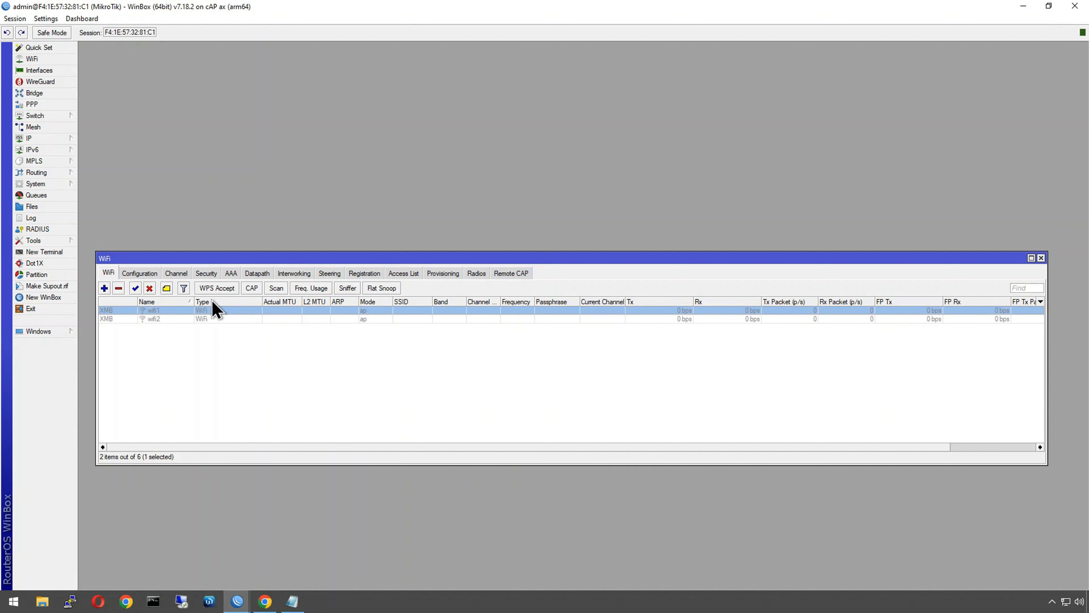
- Enable CAP mode with lan_bridge as discovery interface and Certificate set to request
{"action": "left_click", "coordinate": [252, 289]}
{"action": "left_click", "coordinate": [580, 294]}
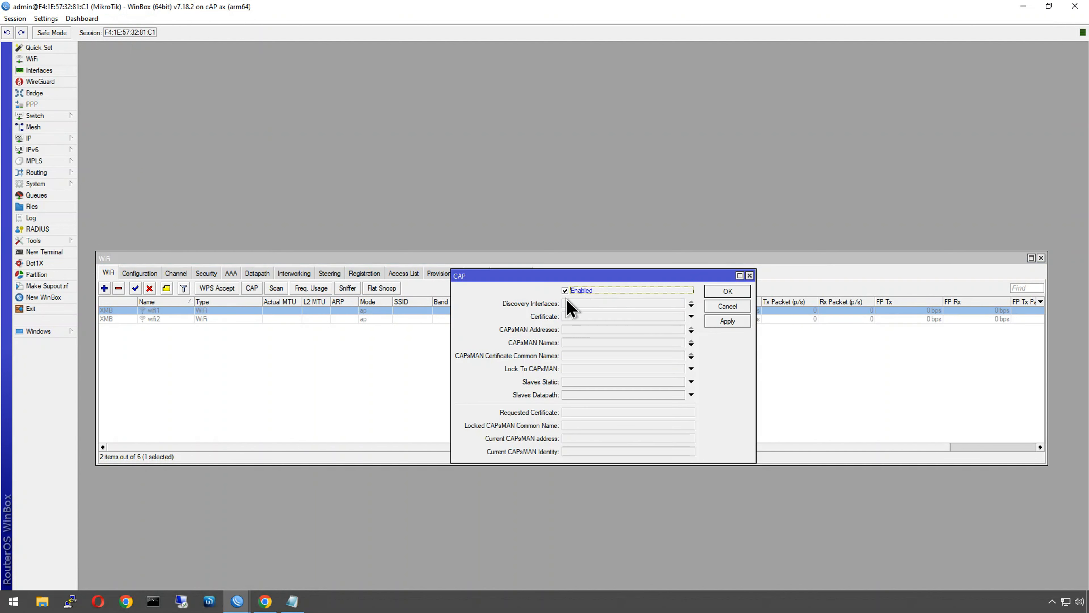
{"action": "left_click", "coordinate": [574, 303]}
{"action": "type", "text": "lo"}
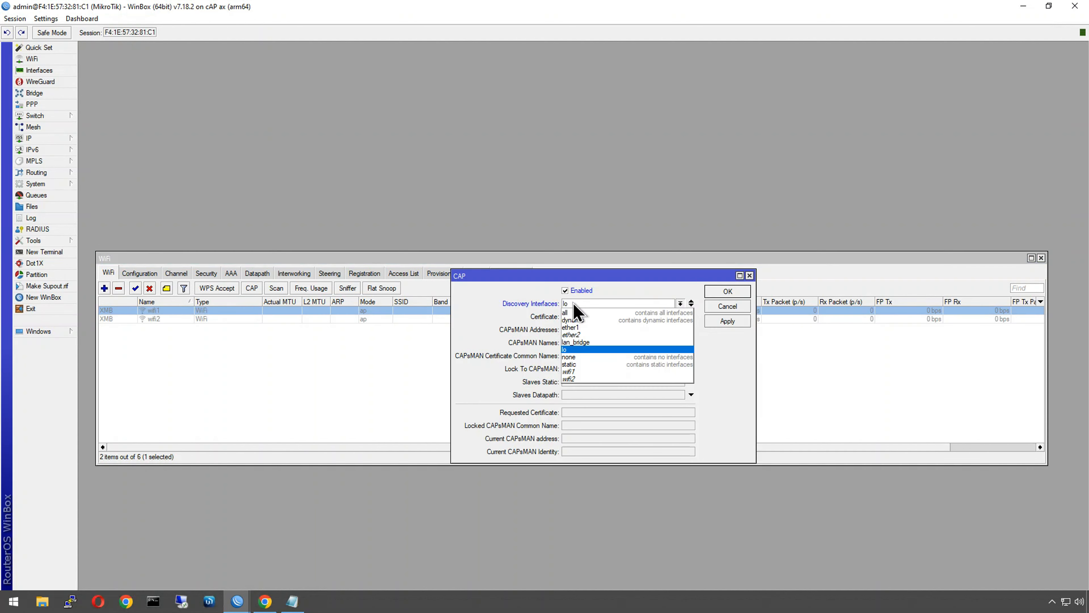
{"action": "left_click", "coordinate": [577, 342]}
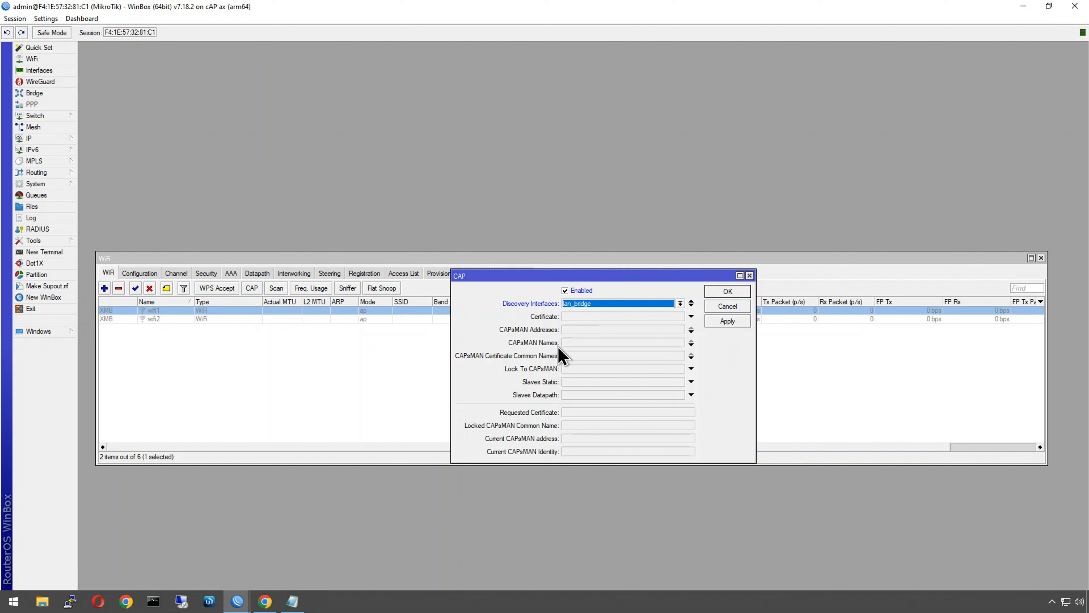
{"action": "left_click", "coordinate": [567, 317]}
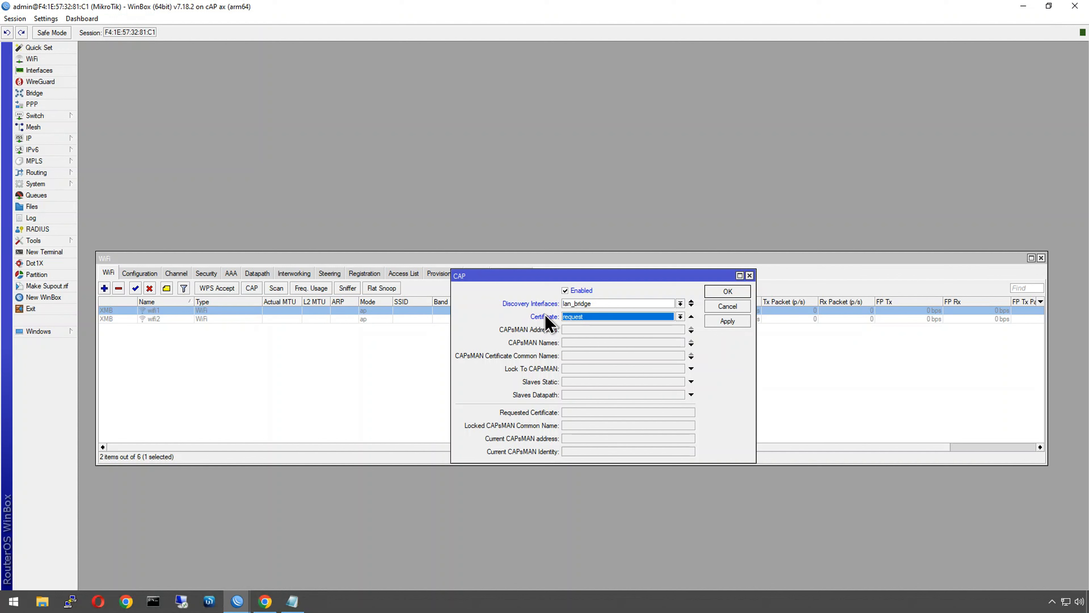
{"action": "left_click", "coordinate": [706, 320]}
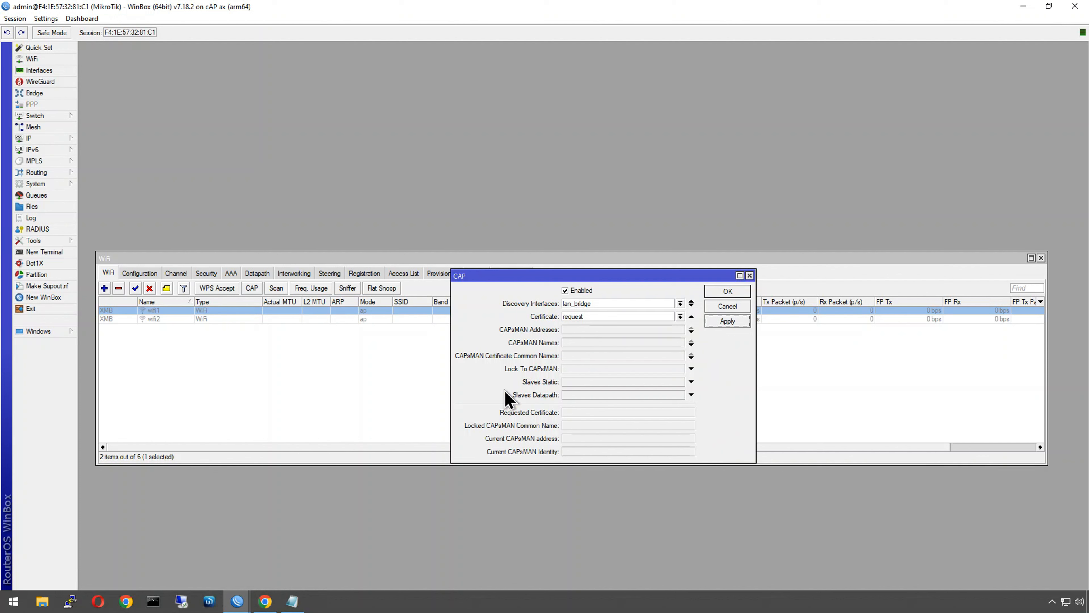
- Read the requested certificate name, then switch to the CAPsMAN controller session
{"action": "left_click_drag", "start_coordinate": [620, 415], "coordinate": [560, 415]}
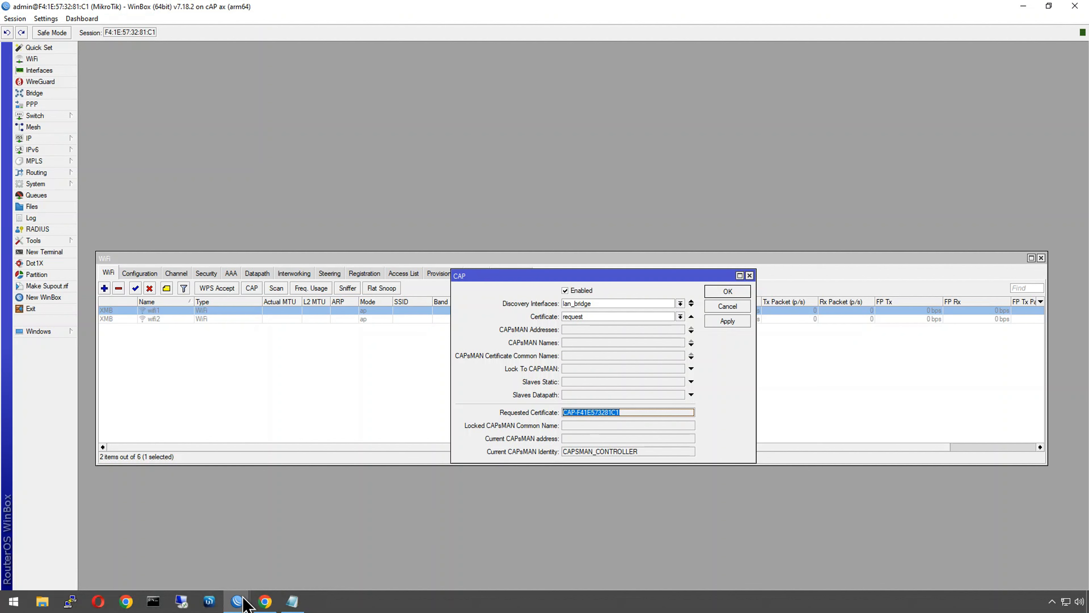
{"action": "mouse_move", "coordinate": [244, 603]}
{"action": "left_click", "coordinate": [167, 573]}
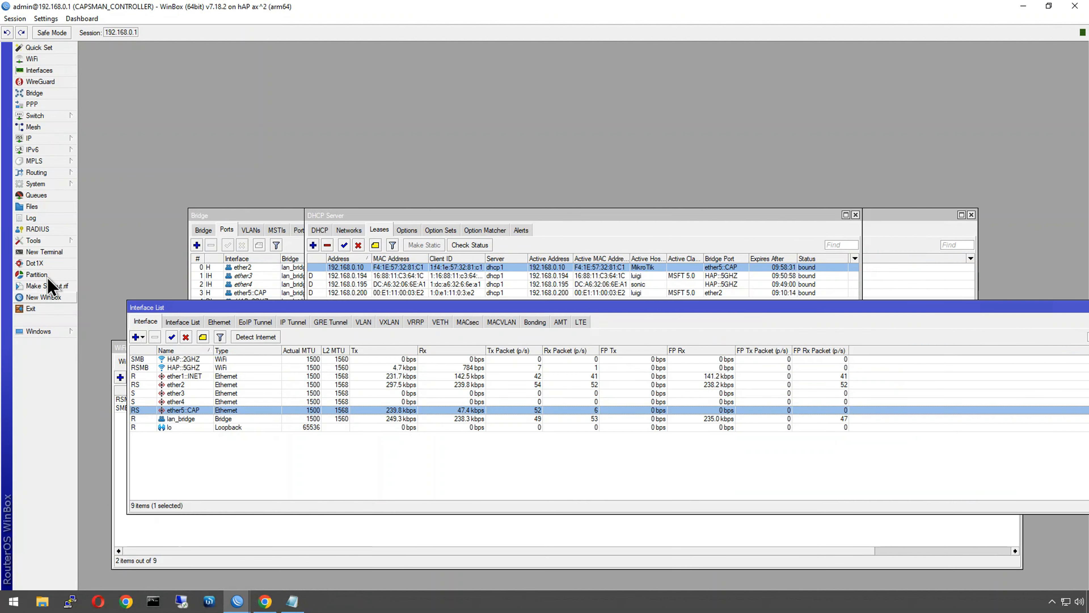
- Inspect the controller's certificate list for the cAP's requested certificate, widening the Name column
{"action": "left_click", "coordinate": [39, 184]}
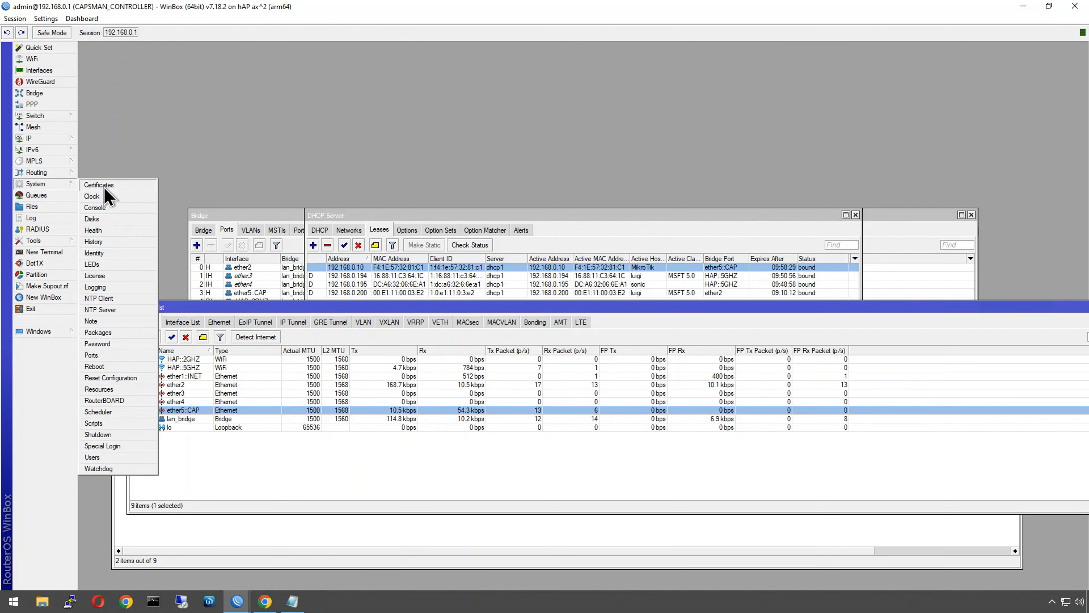
{"action": "left_click", "coordinate": [104, 187]}
{"action": "left_click", "coordinate": [610, 419]}
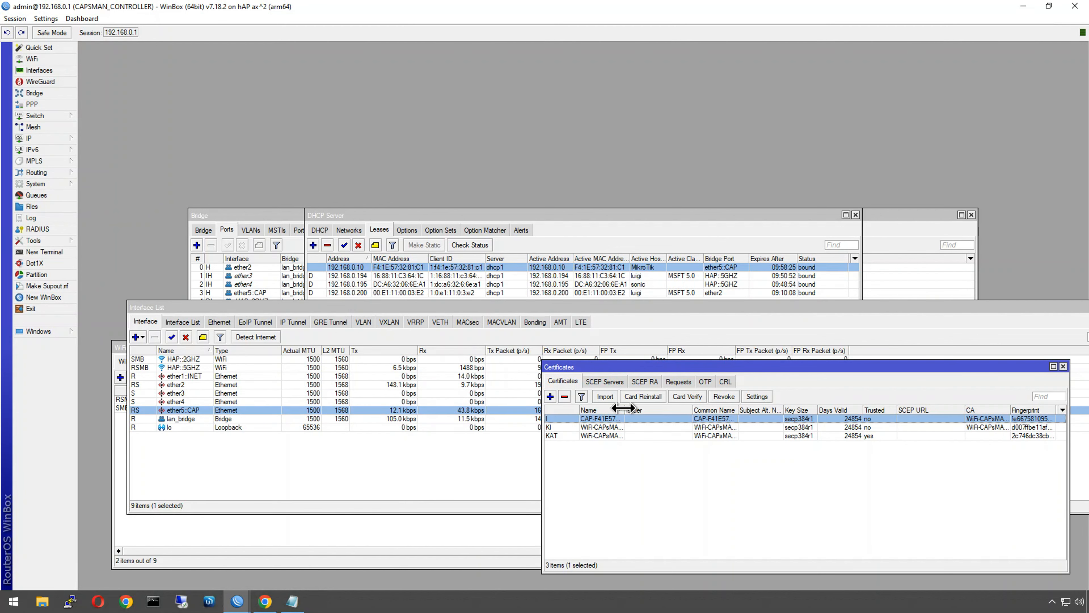
{"action": "left_click_drag", "start_coordinate": [625, 409], "coordinate": [680, 411]}
{"action": "left_click", "coordinate": [1064, 367]}
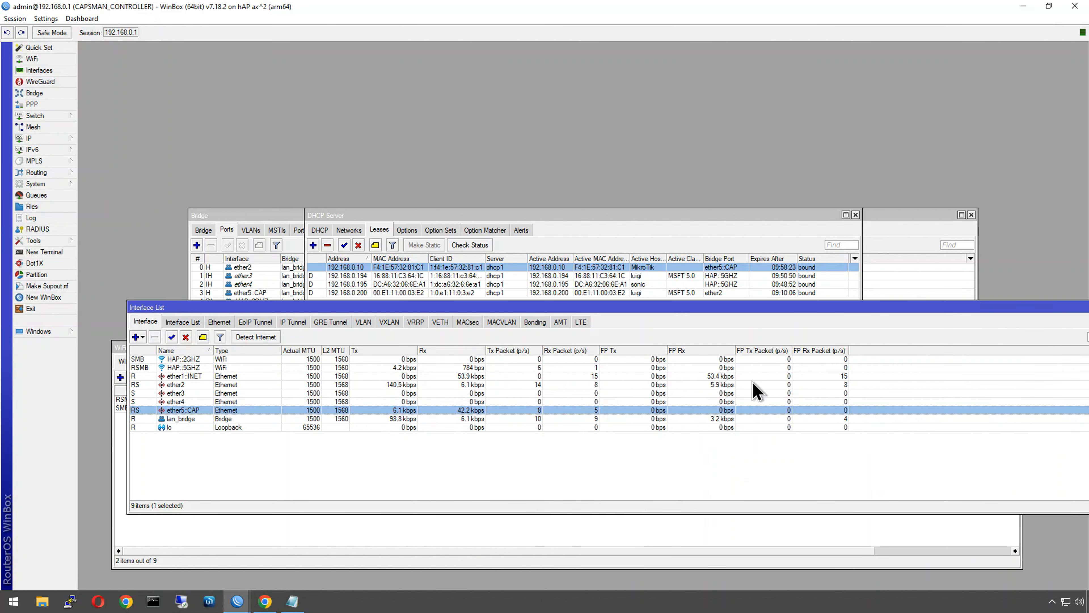
- Return to the cAP session and save its CAP settings
{"action": "mouse_move", "coordinate": [237, 600]}
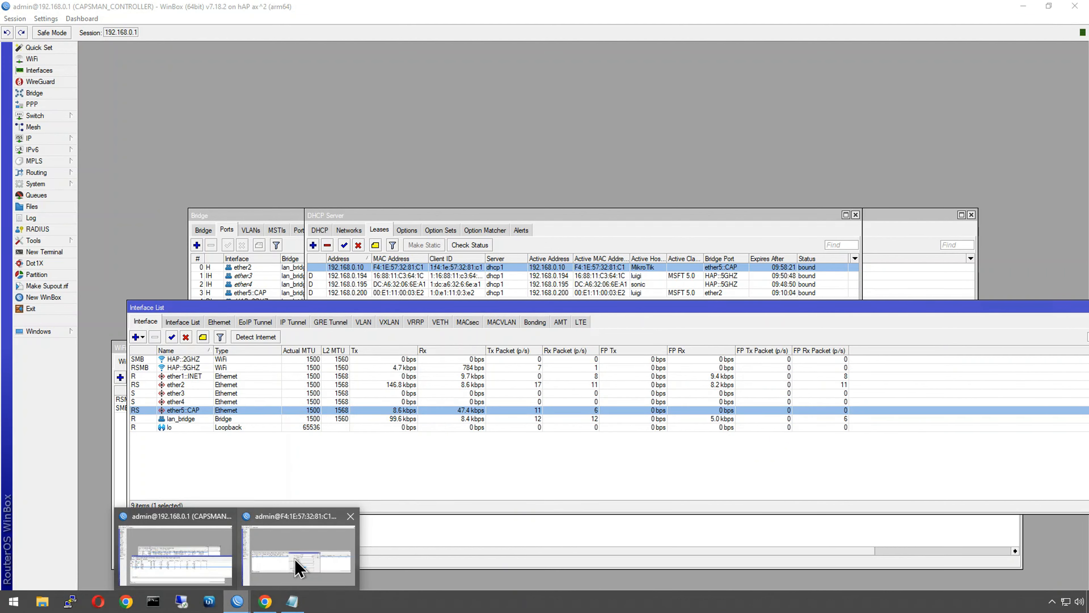
{"action": "left_click", "coordinate": [300, 564]}
{"action": "left_click", "coordinate": [728, 291]}
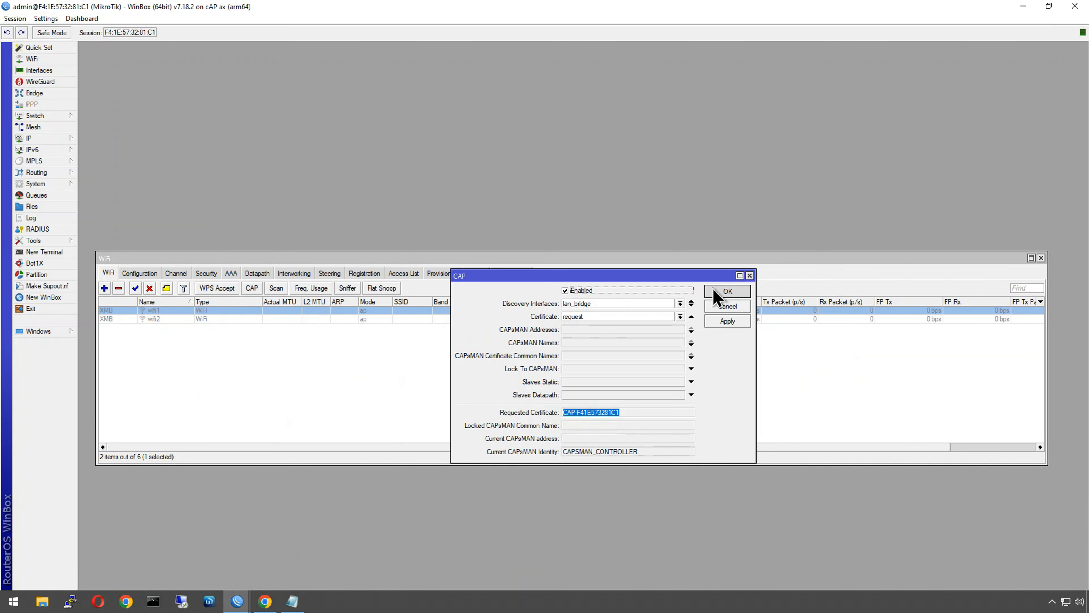
- Set wifi1's manager to capsman and its datapath bridge to lan_bridge
{"action": "double_click", "coordinate": [120, 311]}
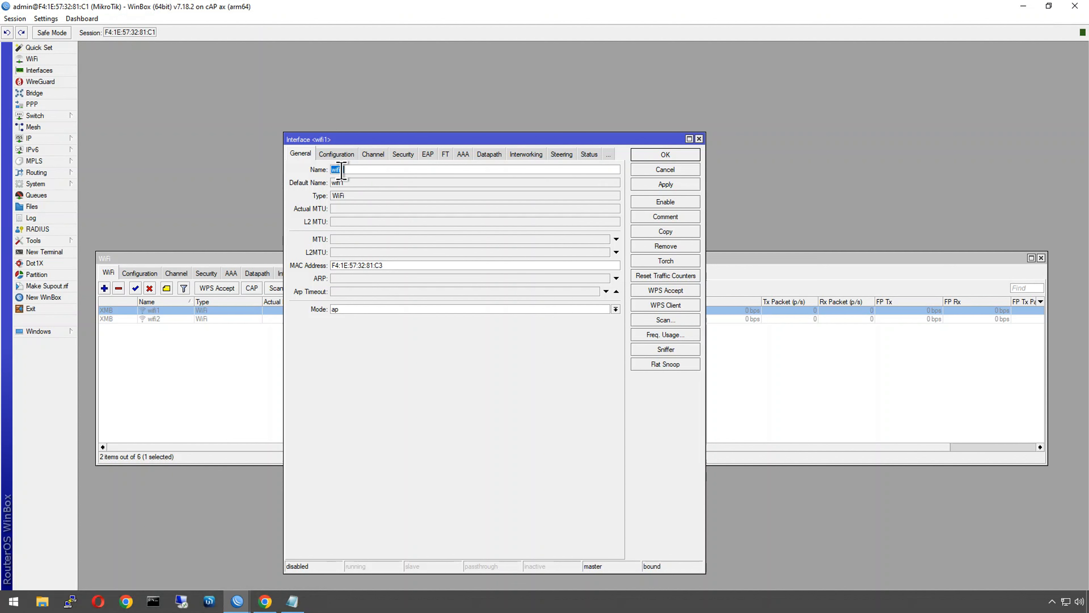
{"action": "left_click", "coordinate": [337, 155]}
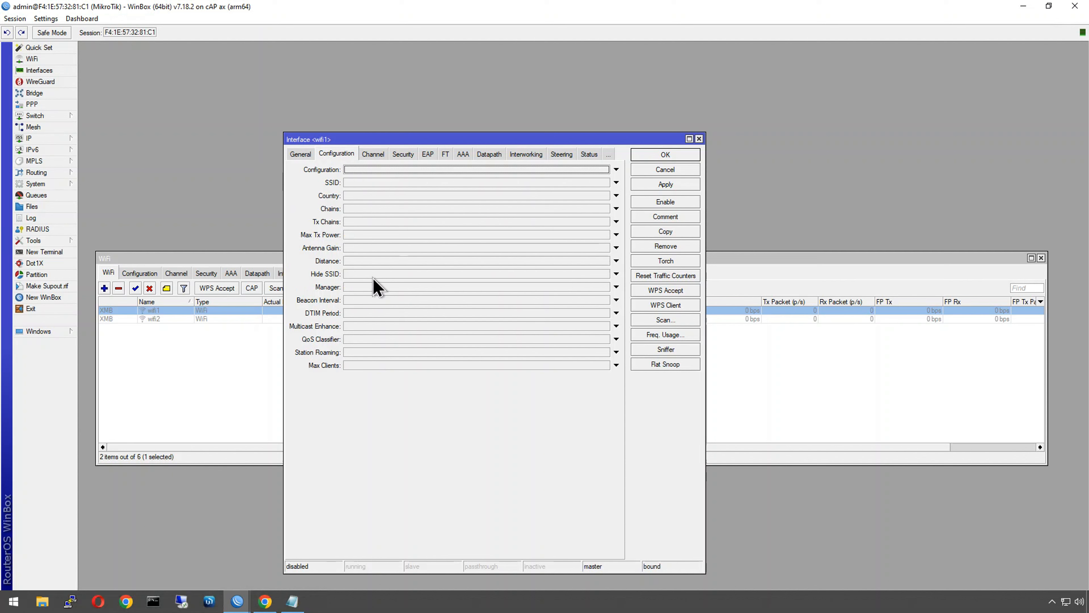
{"action": "left_click", "coordinate": [358, 288]}
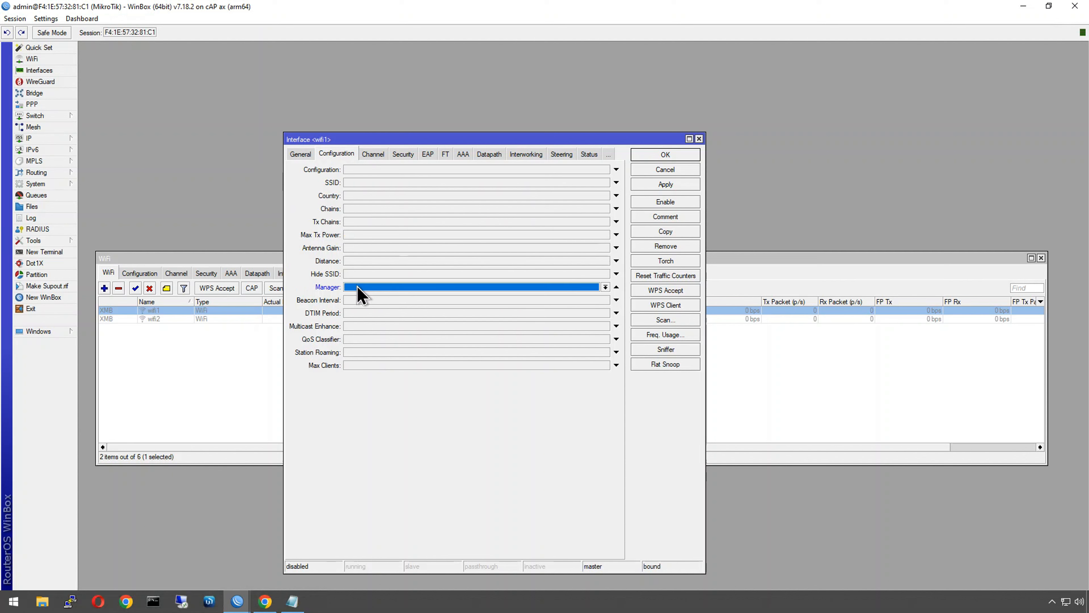
{"action": "left_click", "coordinate": [471, 289]}
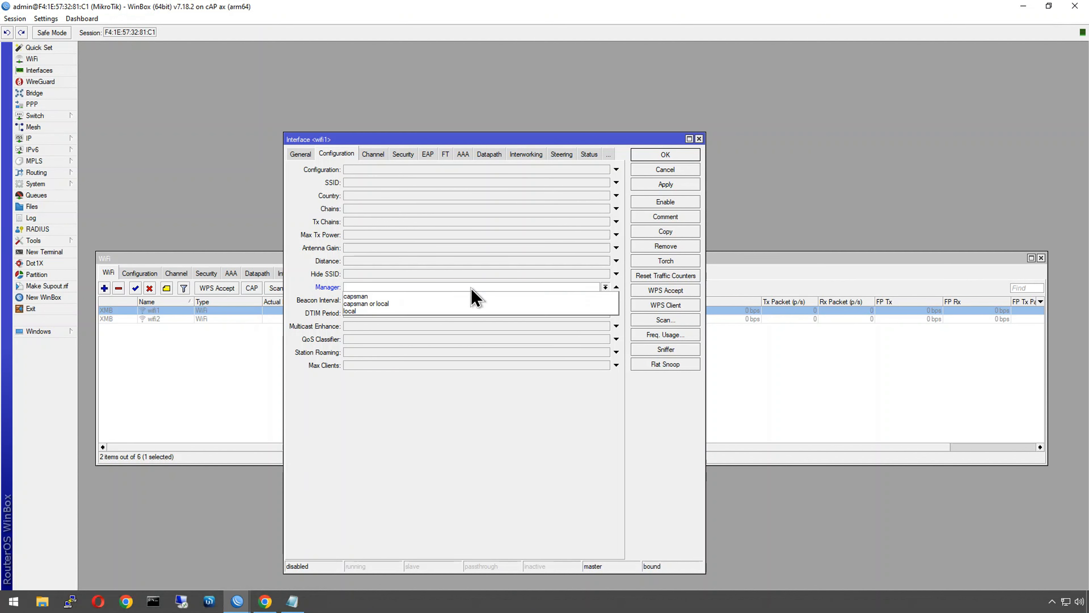
{"action": "left_click", "coordinate": [381, 298]}
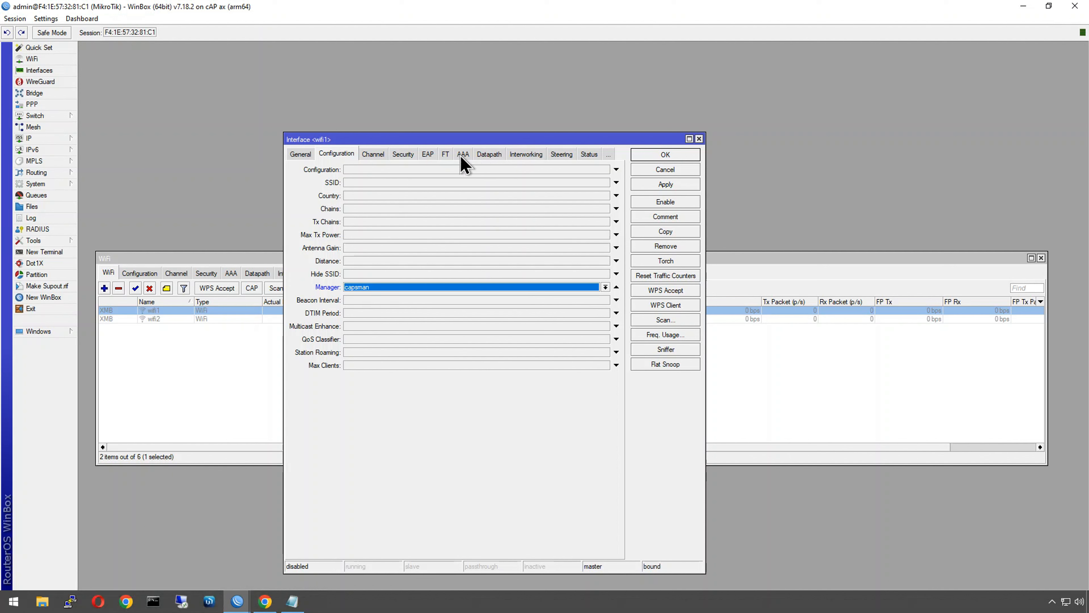
{"action": "left_click", "coordinate": [495, 155]}
{"action": "left_click", "coordinate": [386, 182]}
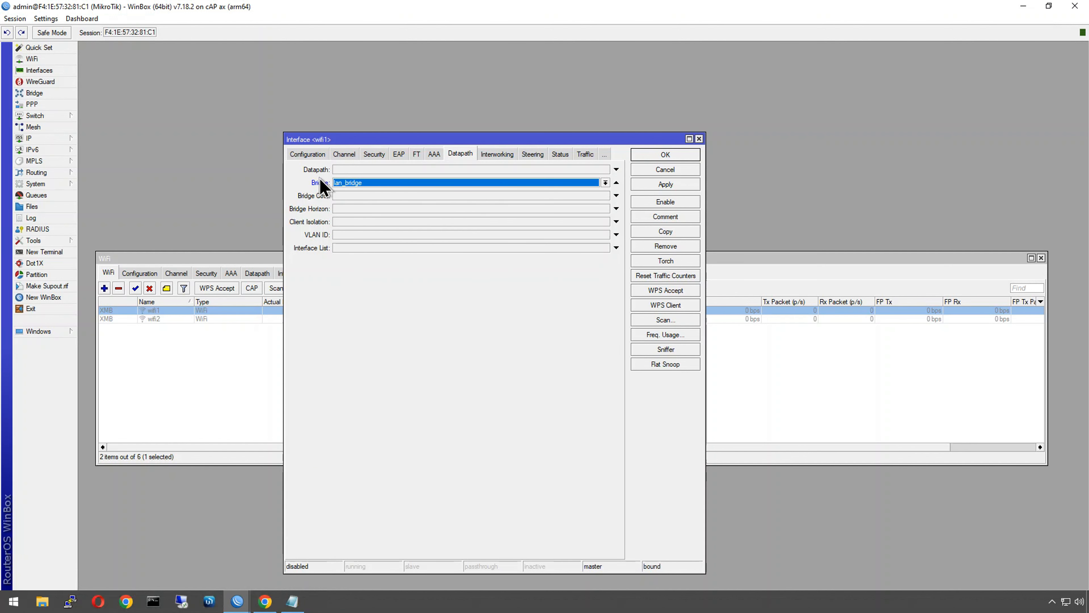
{"action": "left_click", "coordinate": [656, 157]}
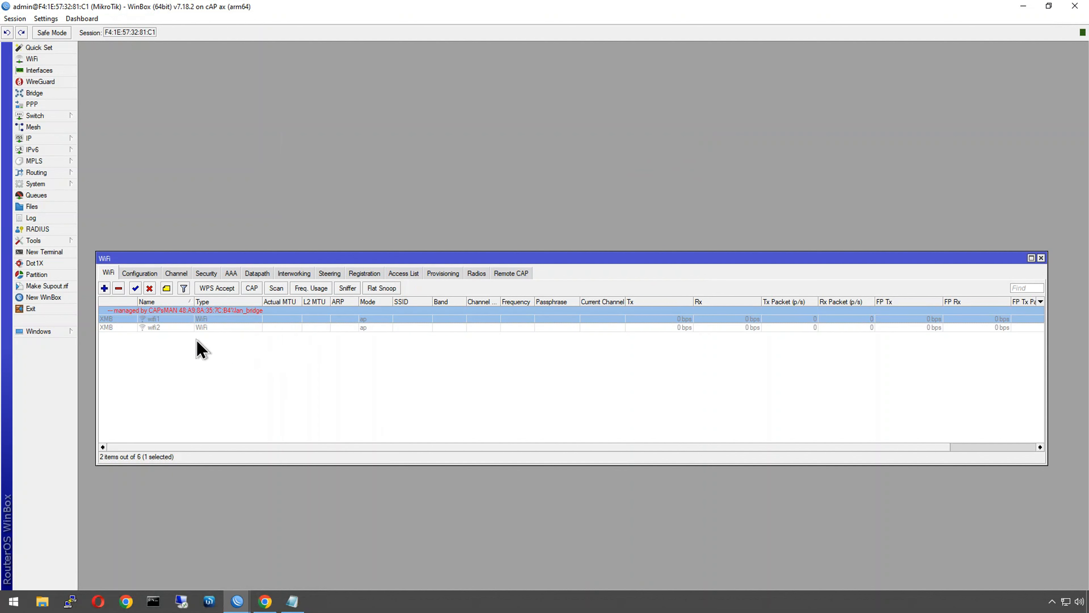
- Set wifi2's manager to capsman as well
{"action": "left_click", "coordinate": [164, 327]}
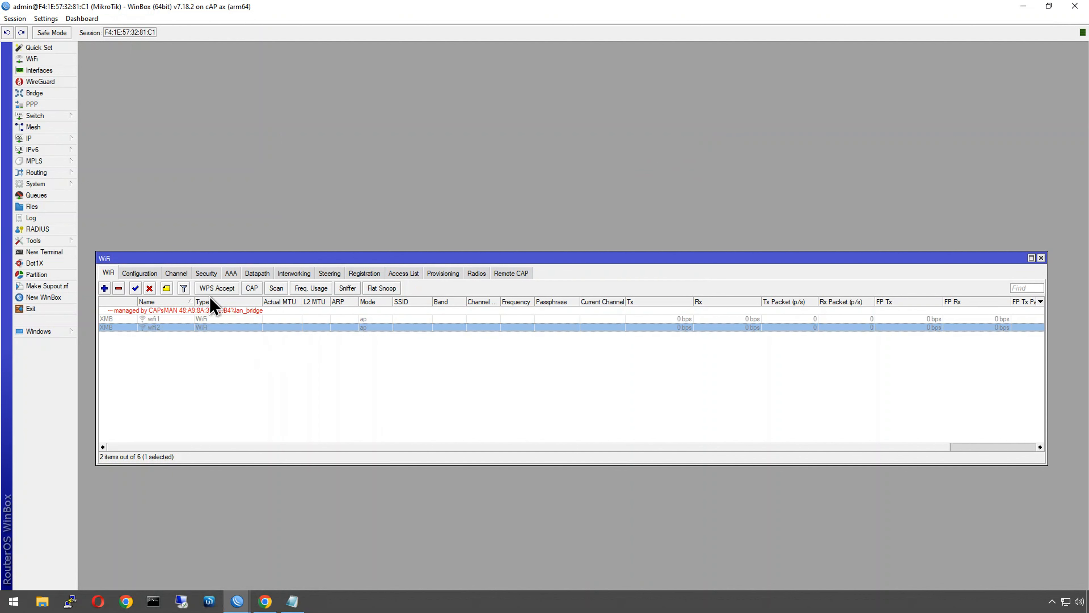
{"action": "double_click", "coordinate": [238, 328]}
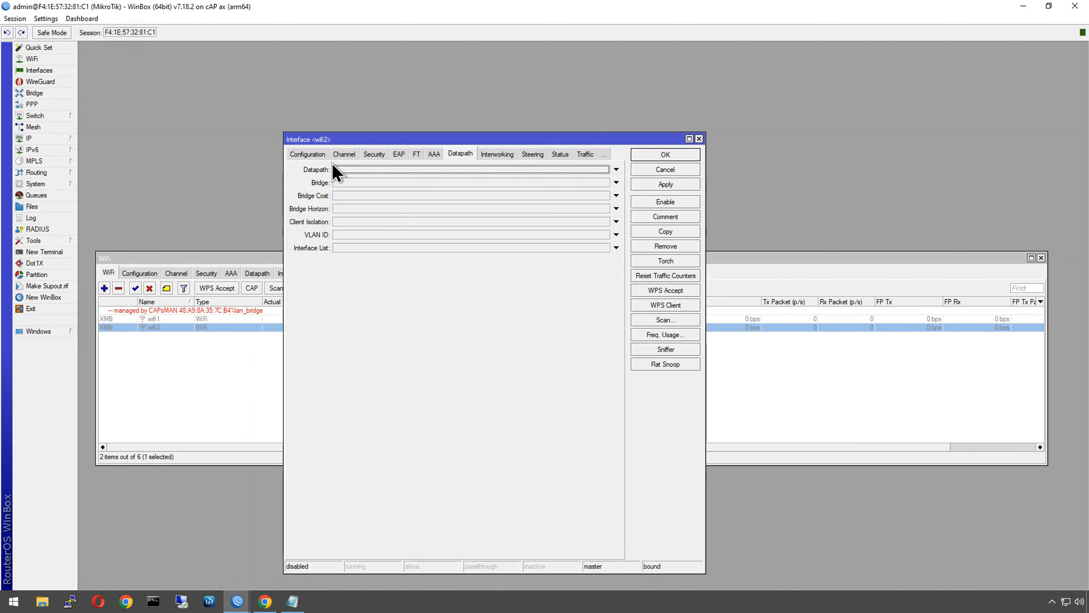
{"action": "left_click", "coordinate": [345, 183]}
{"action": "left_click", "coordinate": [302, 155]}
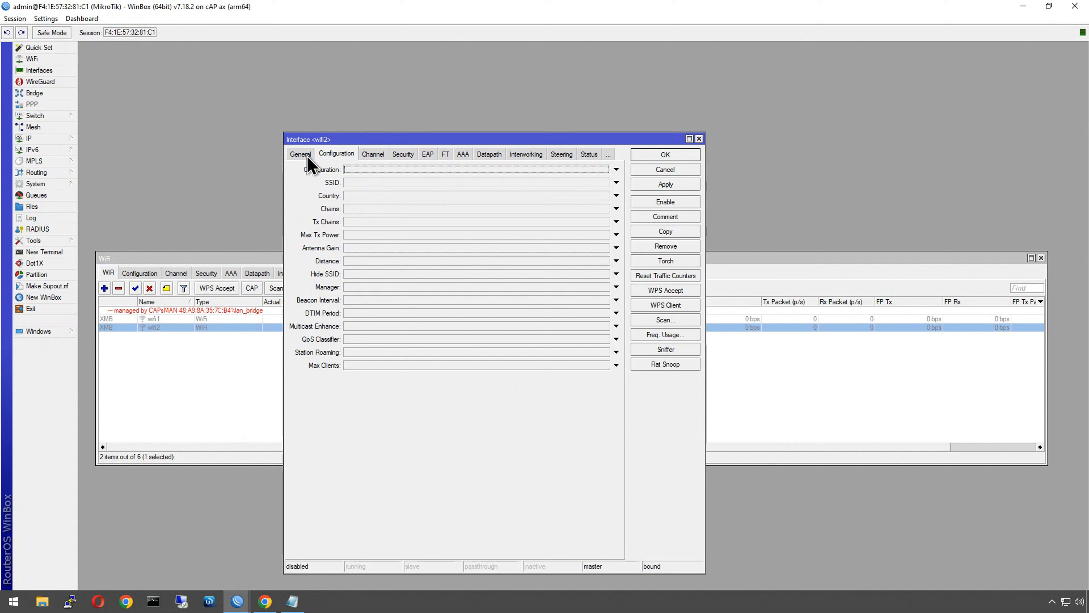
{"action": "left_click", "coordinate": [383, 287]}
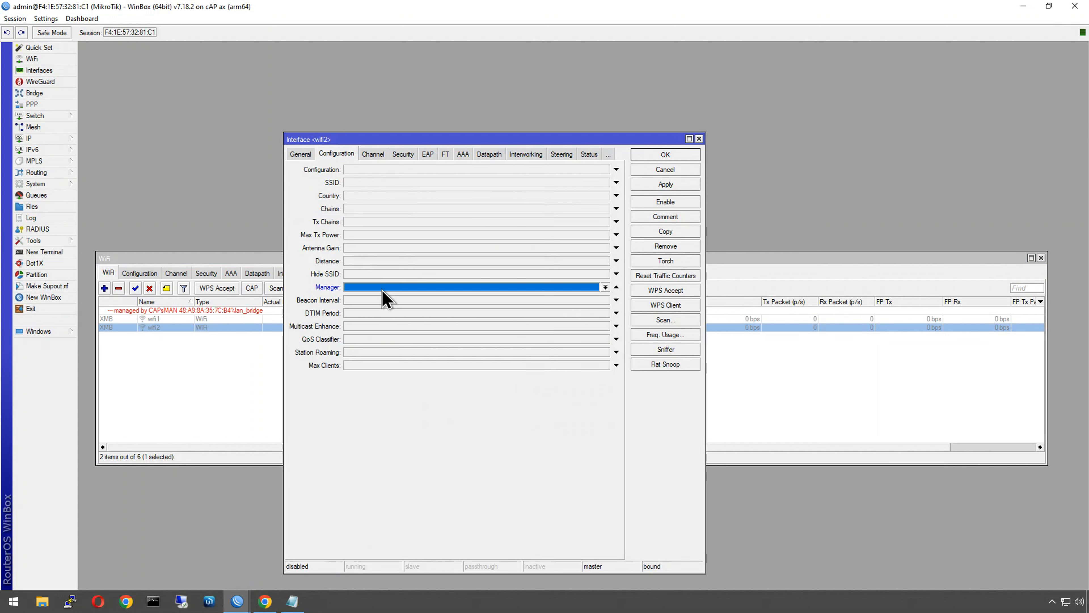
{"action": "left_click", "coordinate": [377, 302]}
{"action": "left_click", "coordinate": [660, 156]}
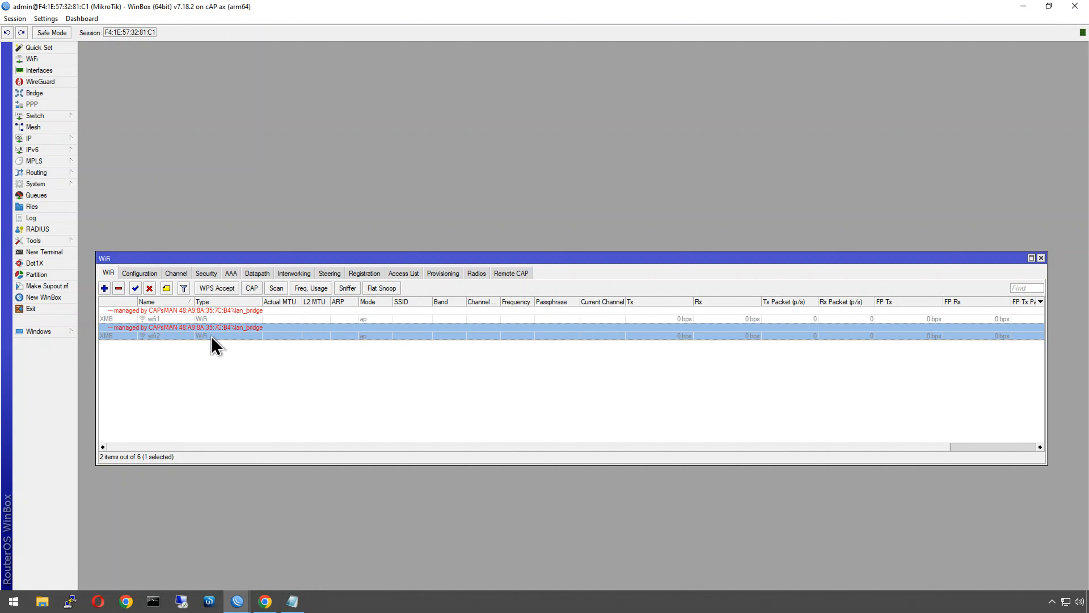
{"action": "mouse_move", "coordinate": [238, 603]}
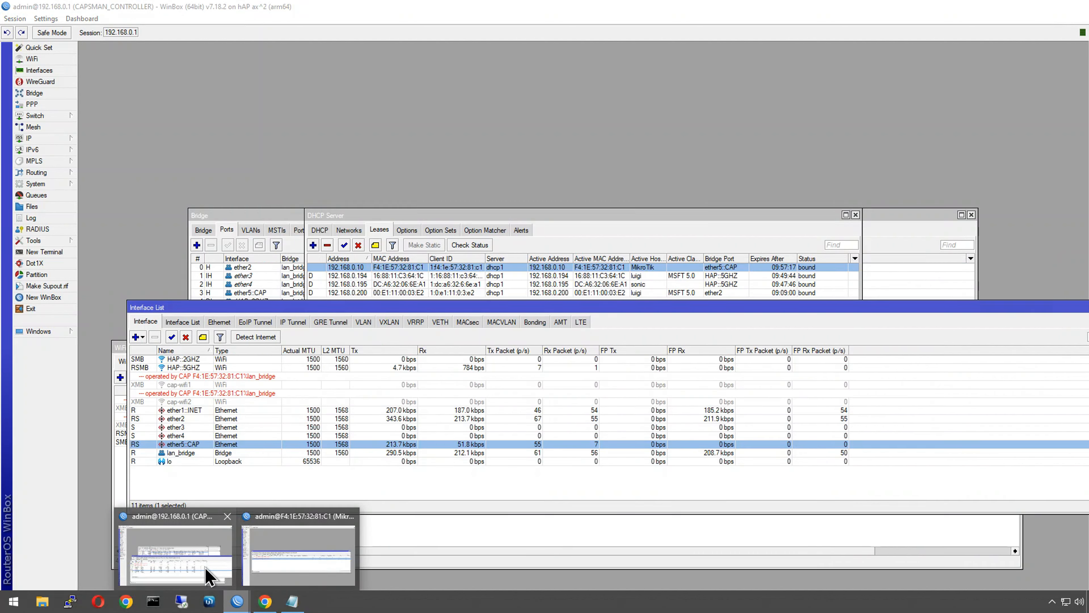
- On the controller session, review the cap-wifi1 and cap-wifi2 entries and close the extra interface list window
{"action": "left_click", "coordinate": [208, 575]}
{"action": "left_click", "coordinate": [172, 386]}
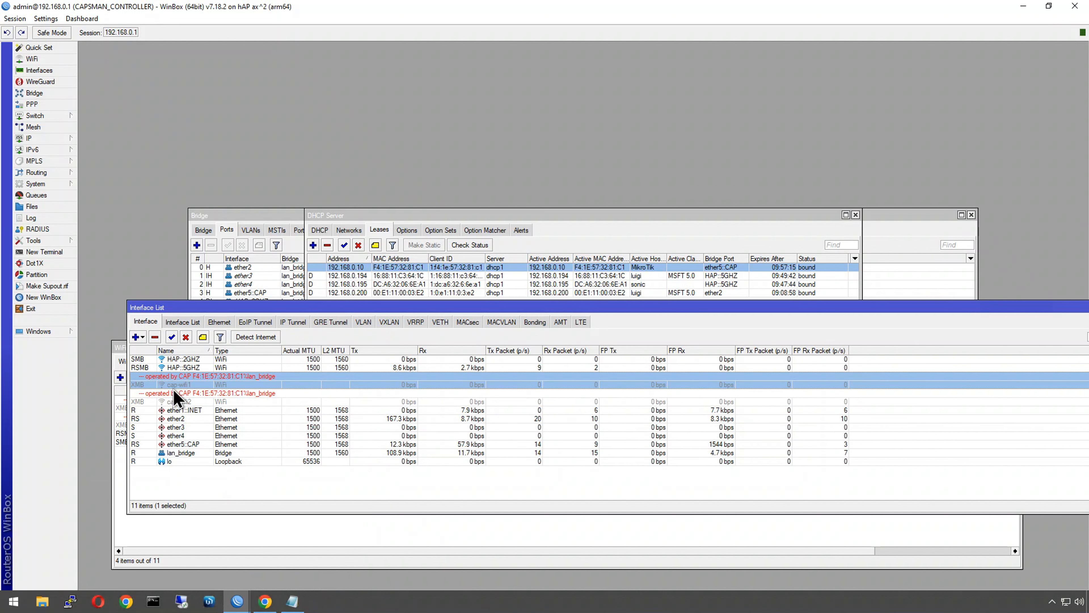
{"action": "left_click", "coordinate": [177, 396]}
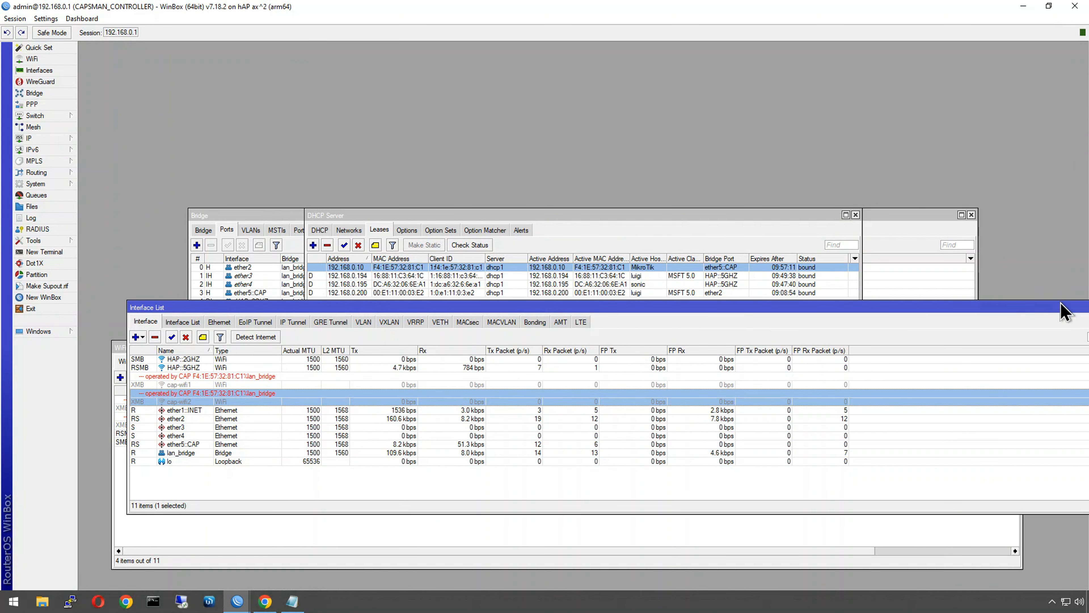
{"action": "left_click_drag", "start_coordinate": [1084, 307], "coordinate": [1048, 306]}
{"action": "left_click", "coordinate": [1082, 305]}
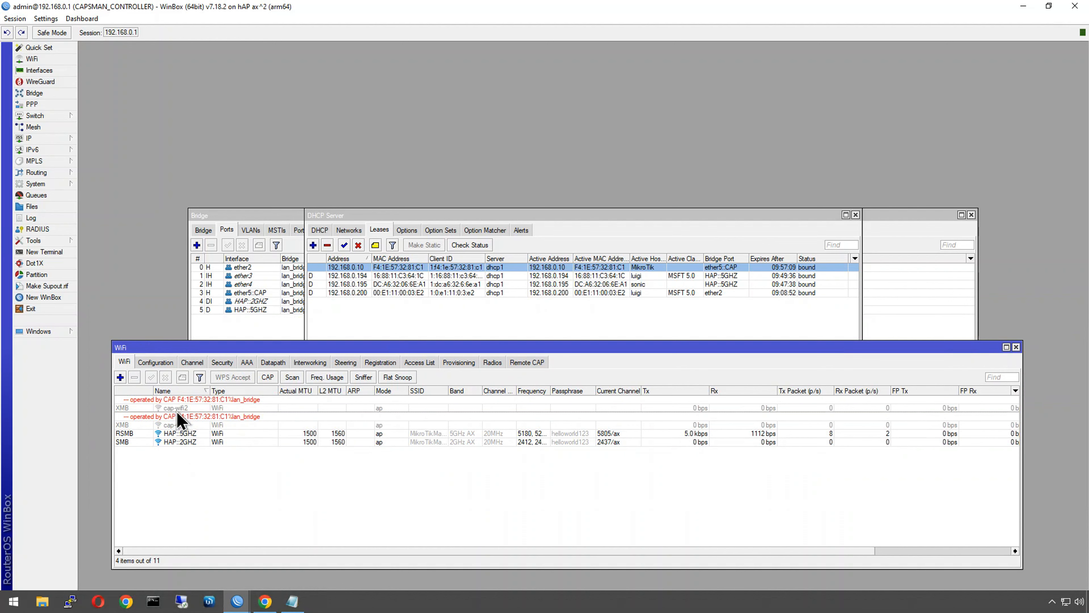
- Assign the CONF_2GHZ configuration to cap-wifi2, then view the empty provisioning rules list
{"action": "left_click", "coordinate": [189, 410]}
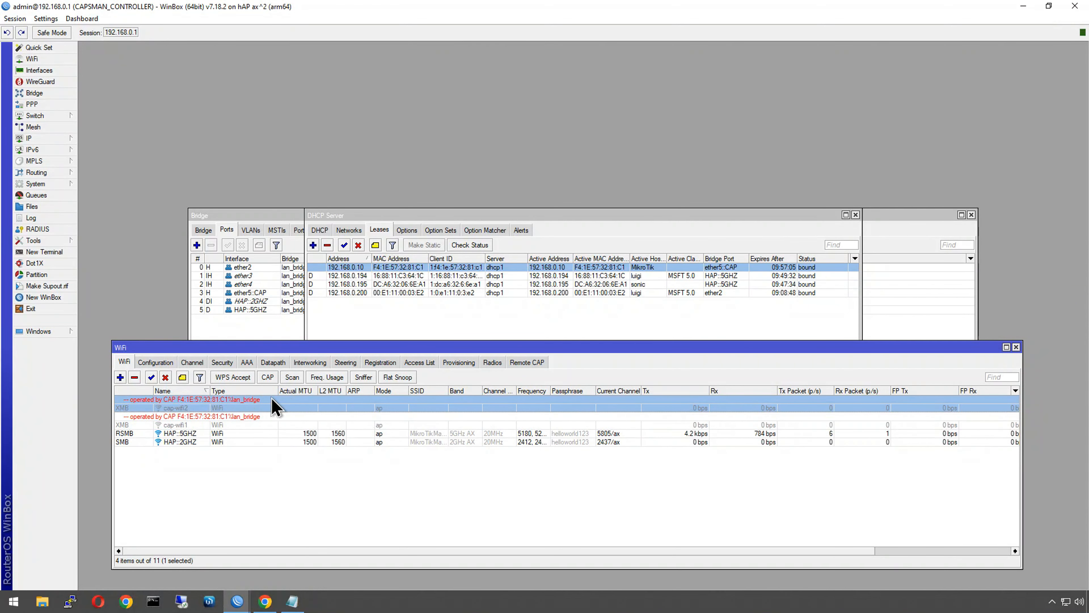
{"action": "double_click", "coordinate": [157, 405]}
{"action": "left_click", "coordinate": [654, 125]}
{"action": "left_click", "coordinate": [654, 124]}
{"action": "left_click", "coordinate": [653, 125]}
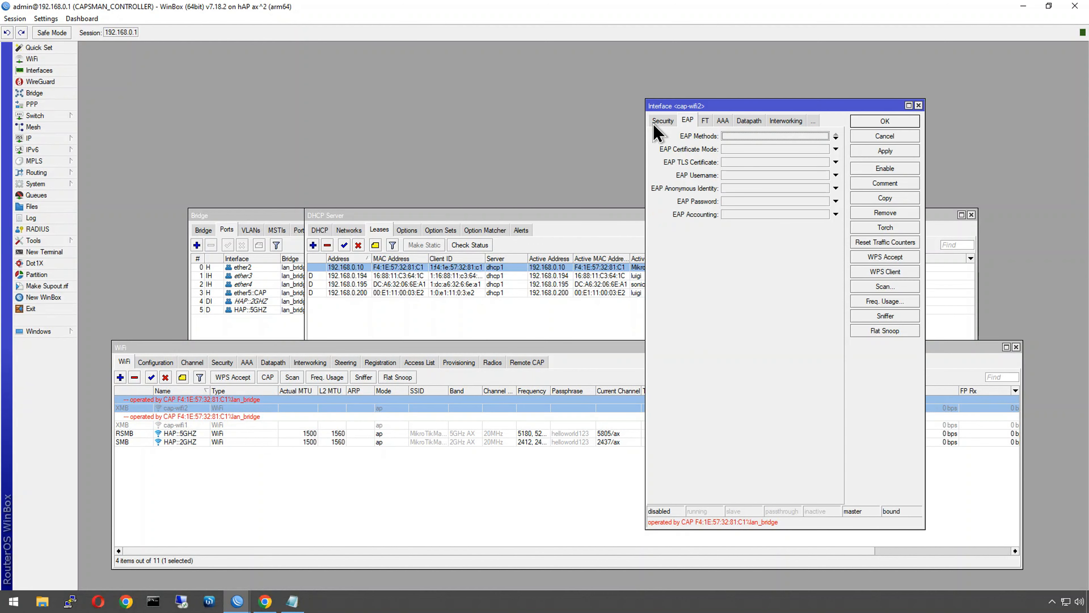
{"action": "left_click", "coordinate": [654, 124]}
{"action": "left_click", "coordinate": [653, 125]}
{"action": "left_click", "coordinate": [654, 124]}
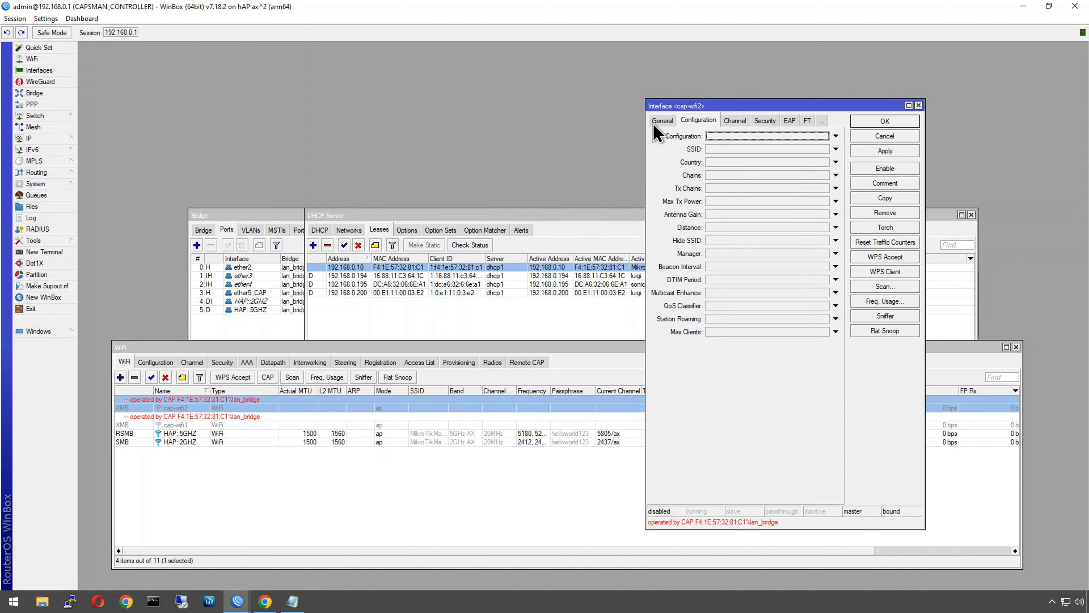
{"action": "left_click", "coordinate": [731, 136]}
{"action": "left_click", "coordinate": [735, 148]}
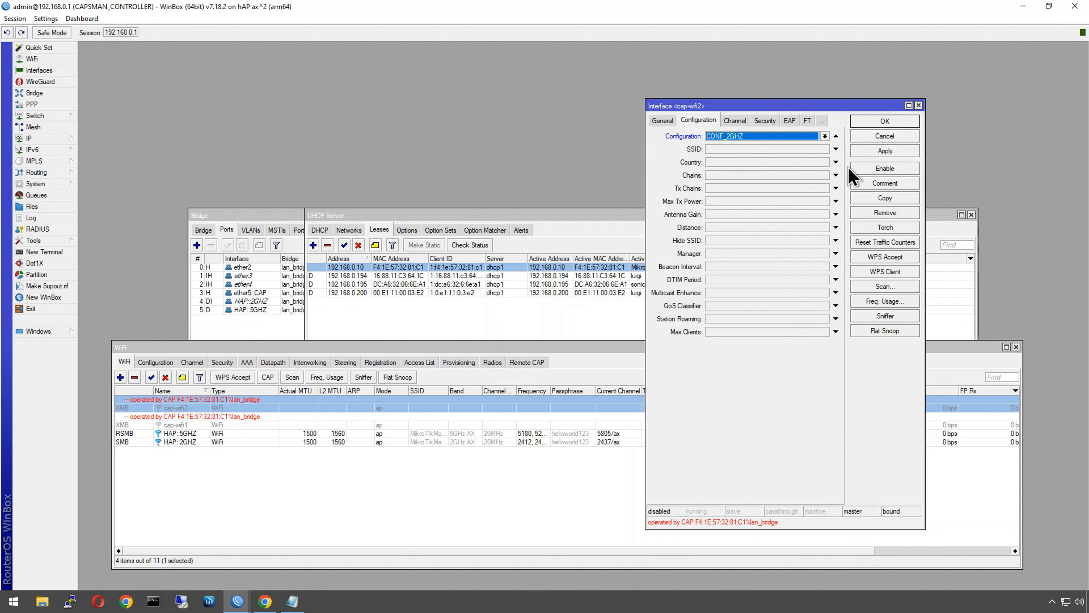
{"action": "left_click", "coordinate": [868, 138]}
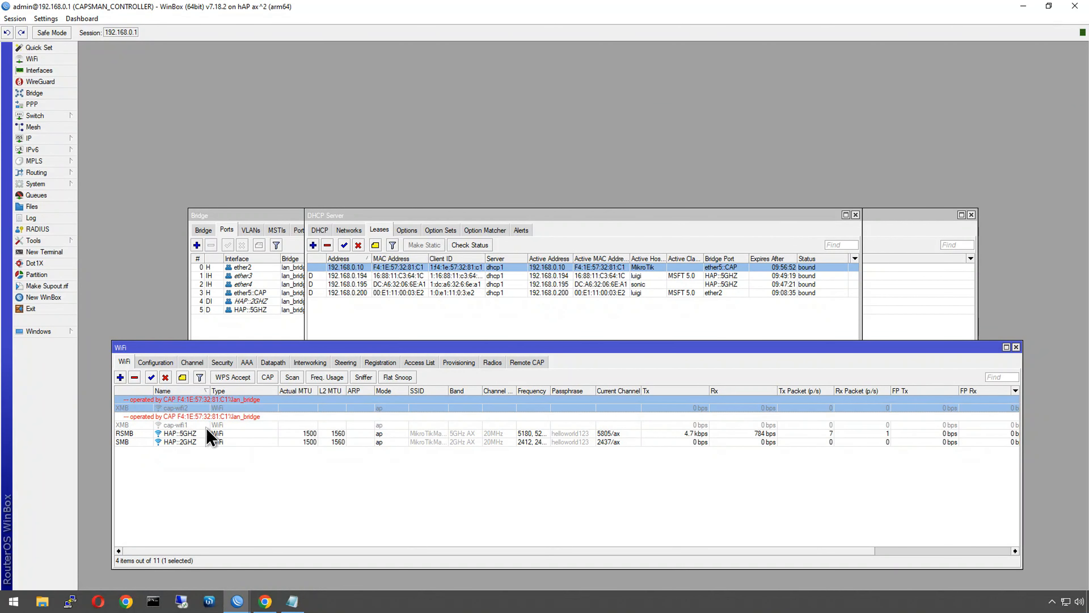
{"action": "left_click", "coordinate": [458, 362]}
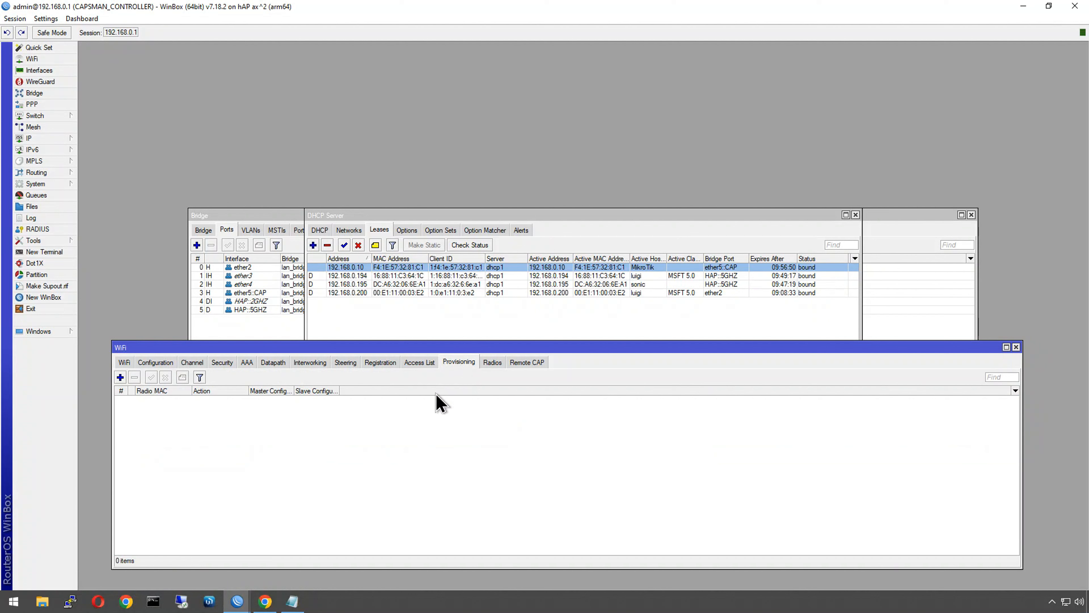
- Create two new provisioning rules and arrange their forms side by side
{"action": "left_click", "coordinate": [120, 377]}
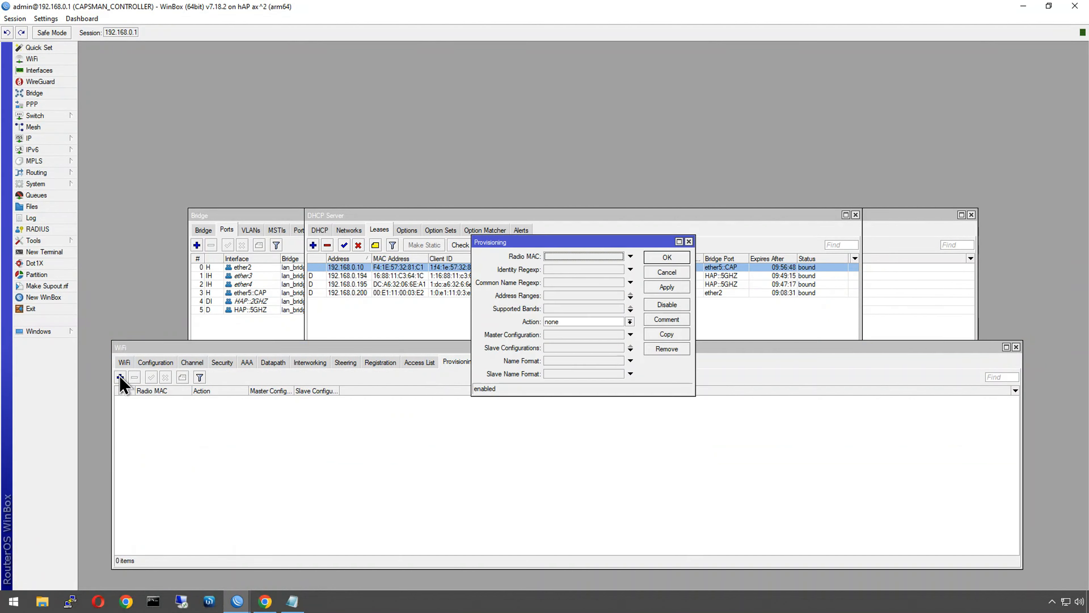
{"action": "left_click", "coordinate": [119, 377]}
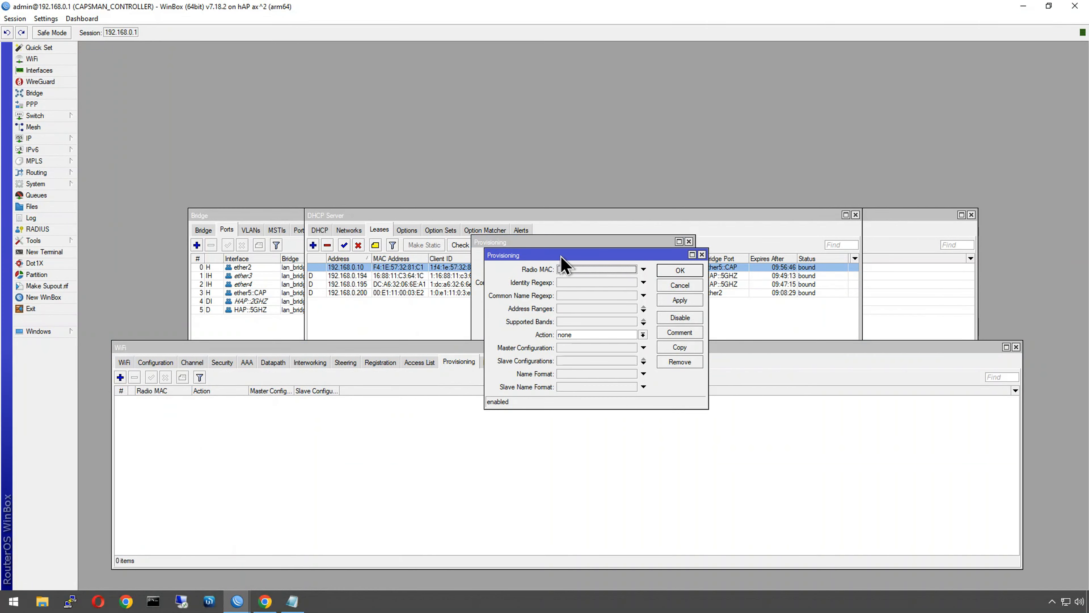
{"action": "left_click_drag", "start_coordinate": [543, 238], "coordinate": [771, 239]}
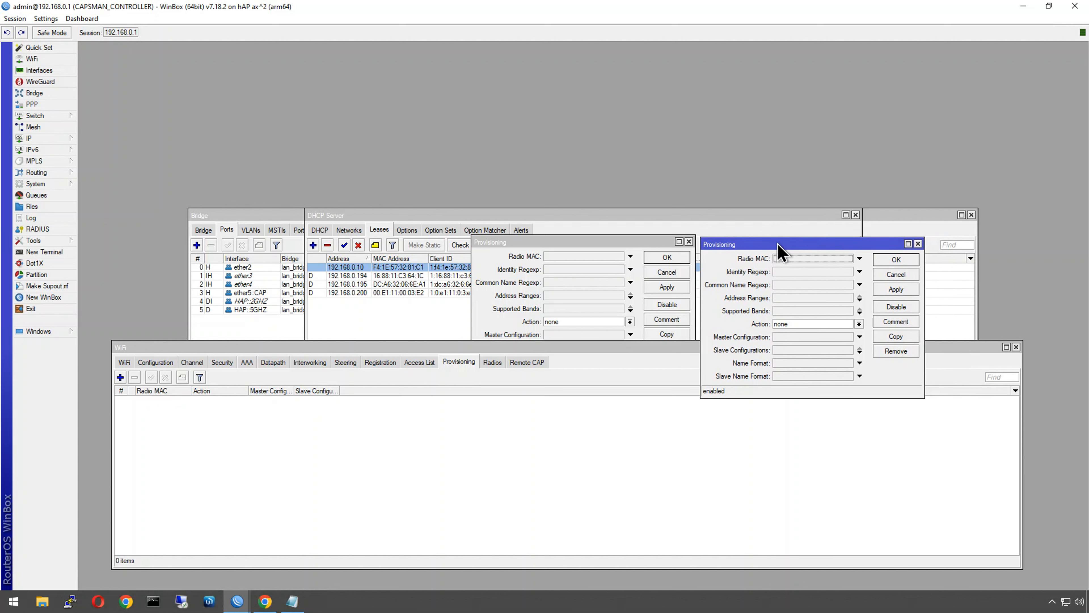
{"action": "left_click_drag", "start_coordinate": [649, 242], "coordinate": [647, 244]}
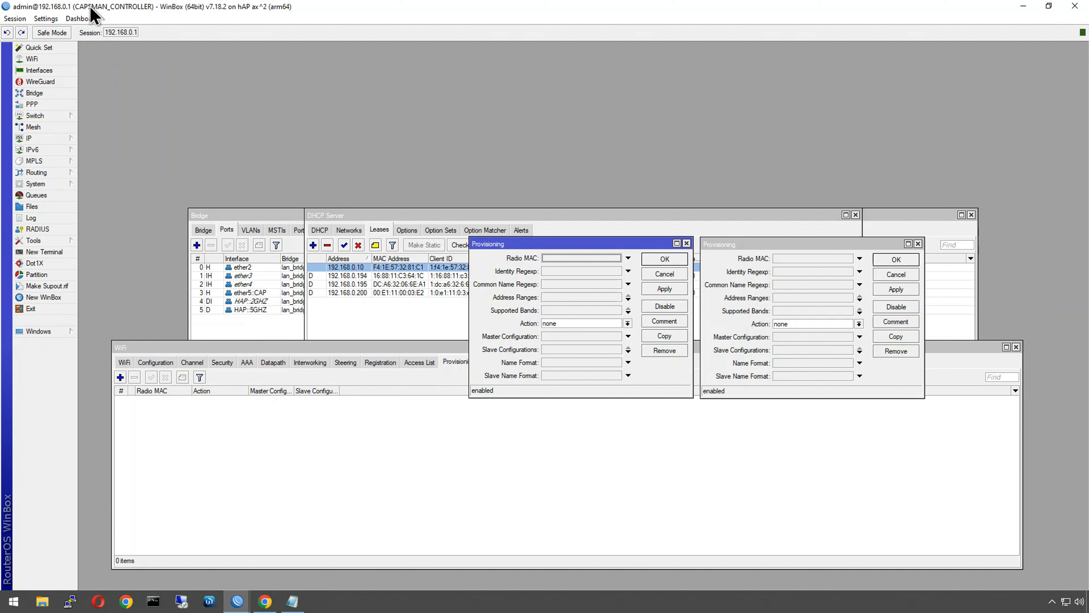
- Set Supported Bands to 5GHz AX in both rules
{"action": "left_click", "coordinate": [557, 311]}
{"action": "left_click", "coordinate": [567, 312]}
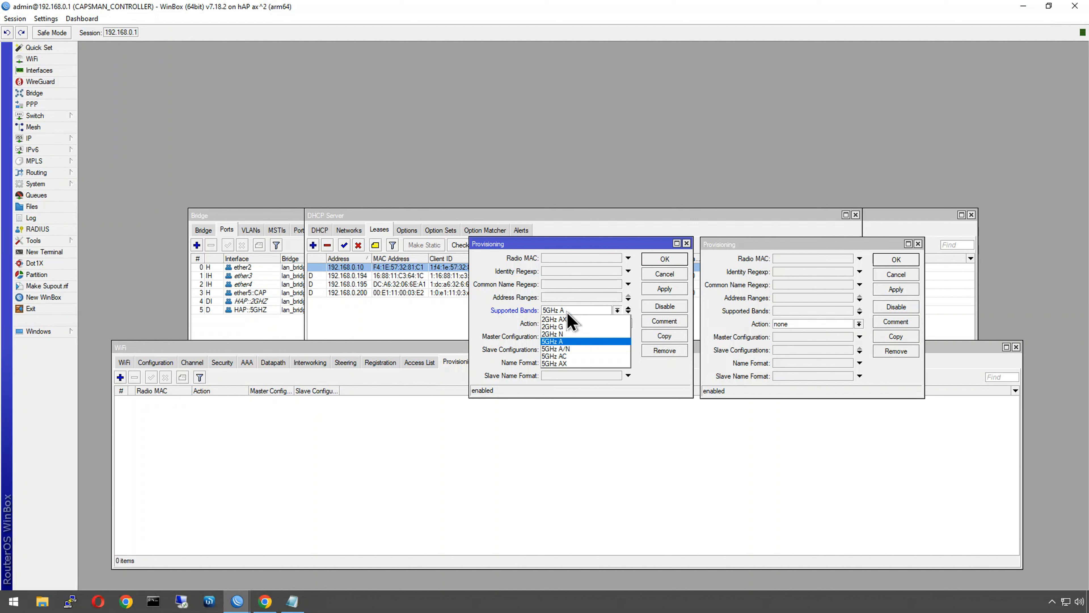
{"action": "left_click", "coordinate": [579, 363]}
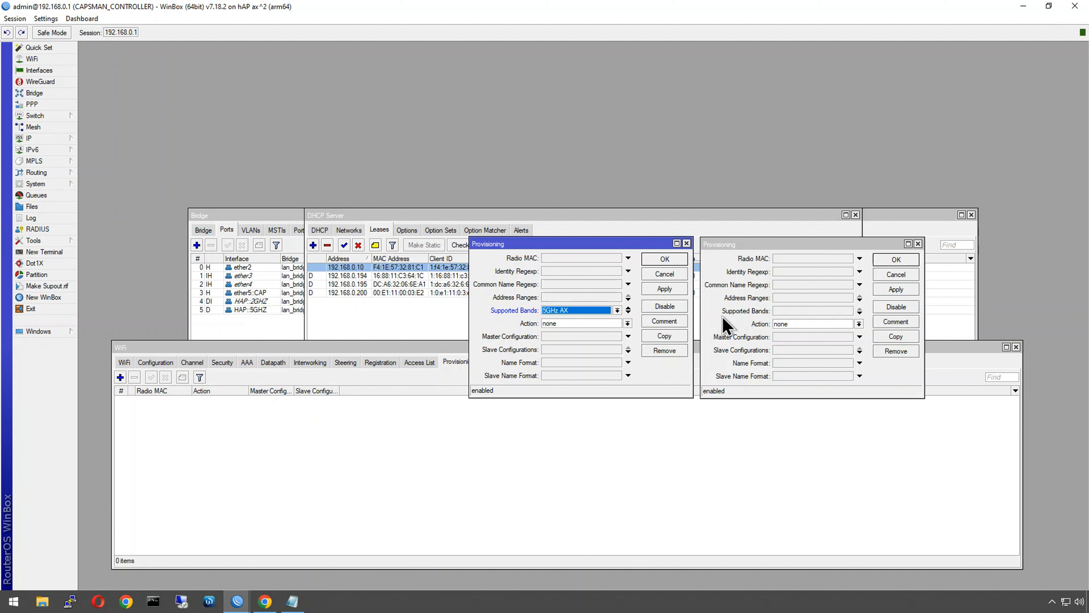
{"action": "left_click", "coordinate": [801, 311]}
{"action": "left_click", "coordinate": [802, 311]}
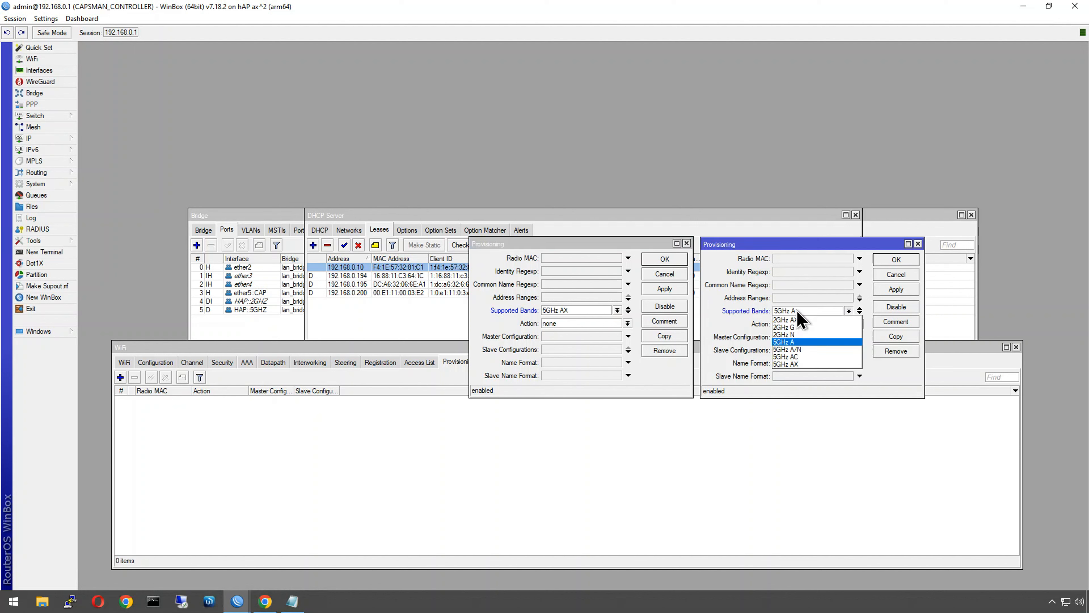
{"action": "left_click", "coordinate": [814, 364]}
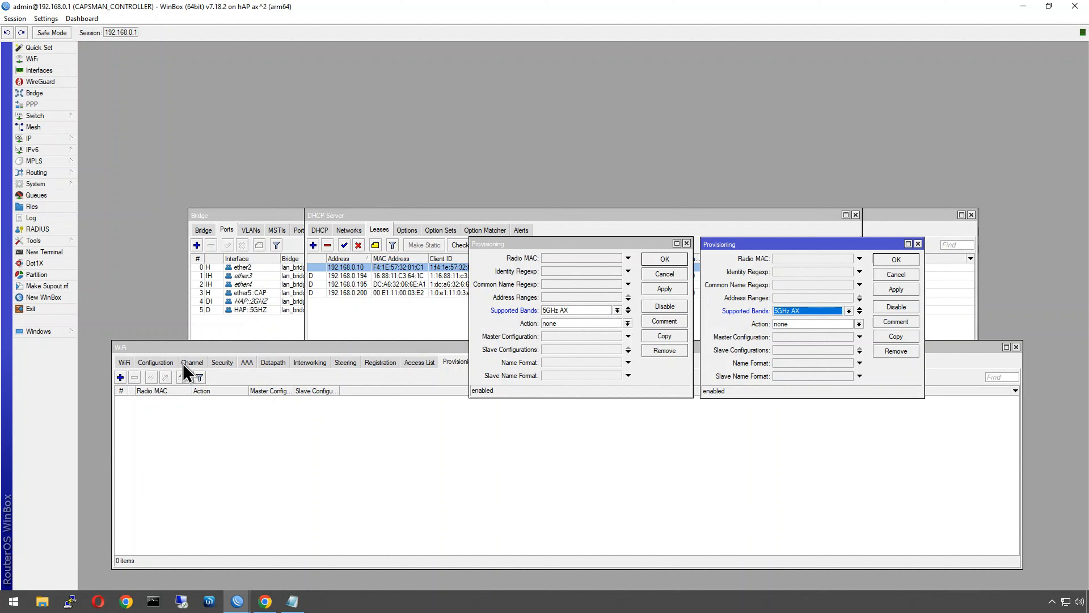
- Set the action of both provisioning rules to create enabled
{"action": "left_click", "coordinate": [612, 325]}
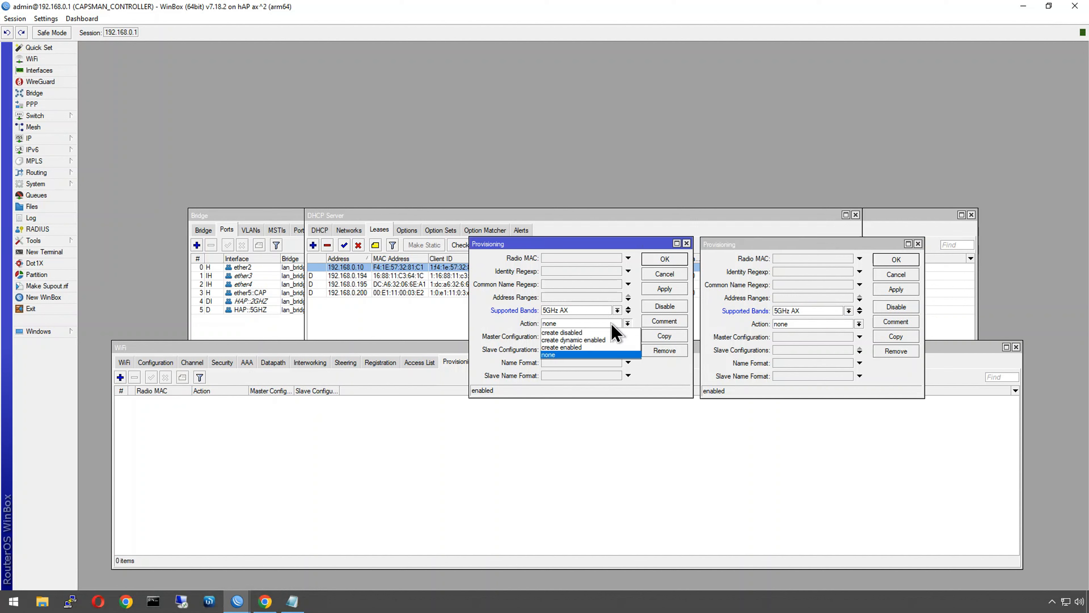
{"action": "left_click", "coordinate": [573, 348]}
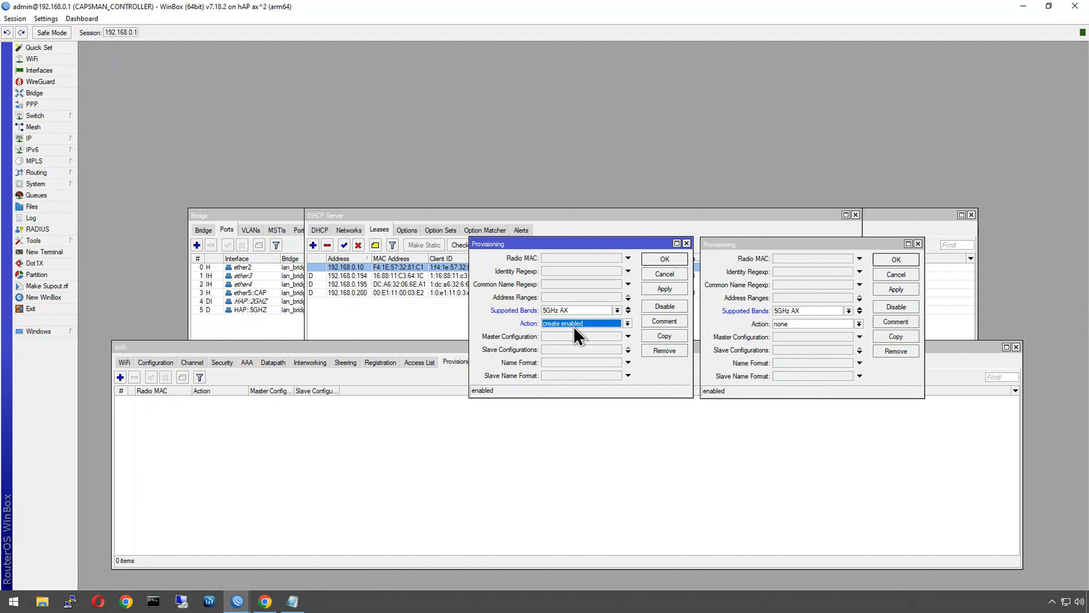
{"action": "left_click", "coordinate": [794, 325]}
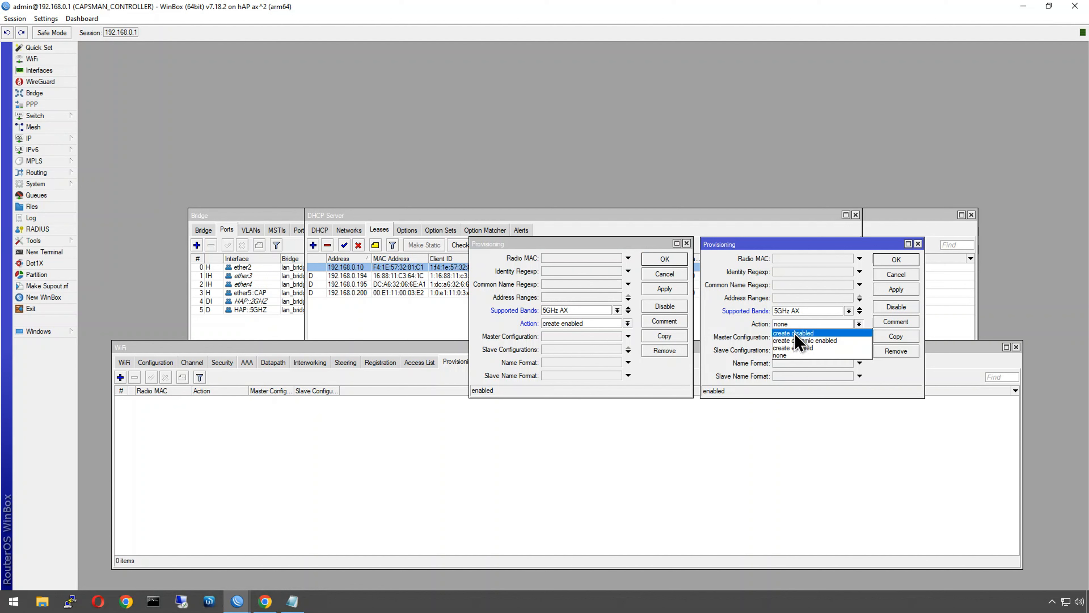
{"action": "left_click", "coordinate": [794, 348]}
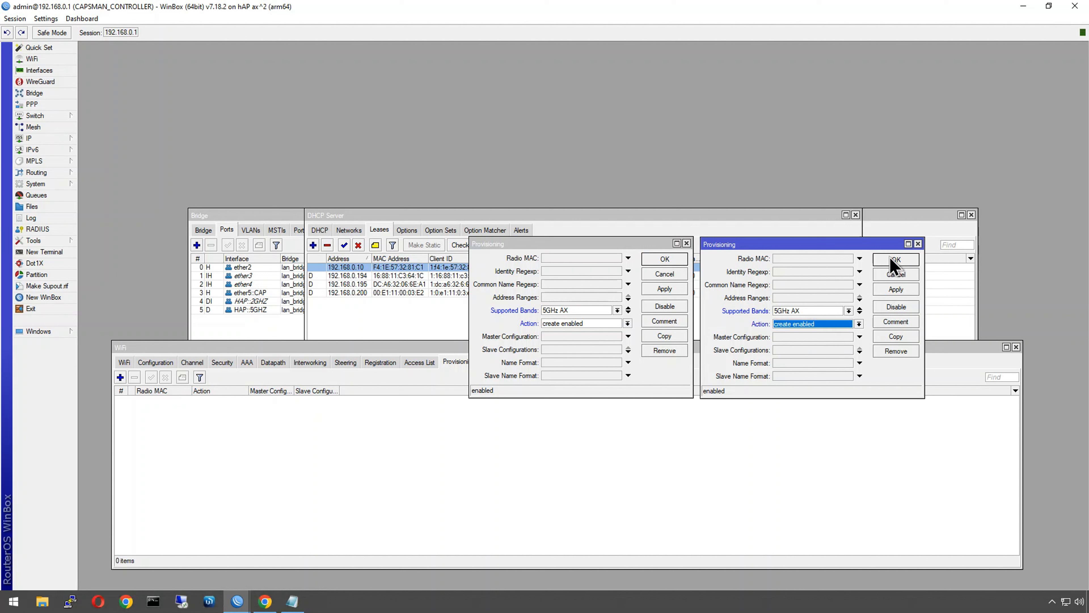
- Give the first rule CONF_5GHZ and the second CONF_2GHZ with band 2GHz AX, and save both
{"action": "left_click", "coordinate": [561, 337]}
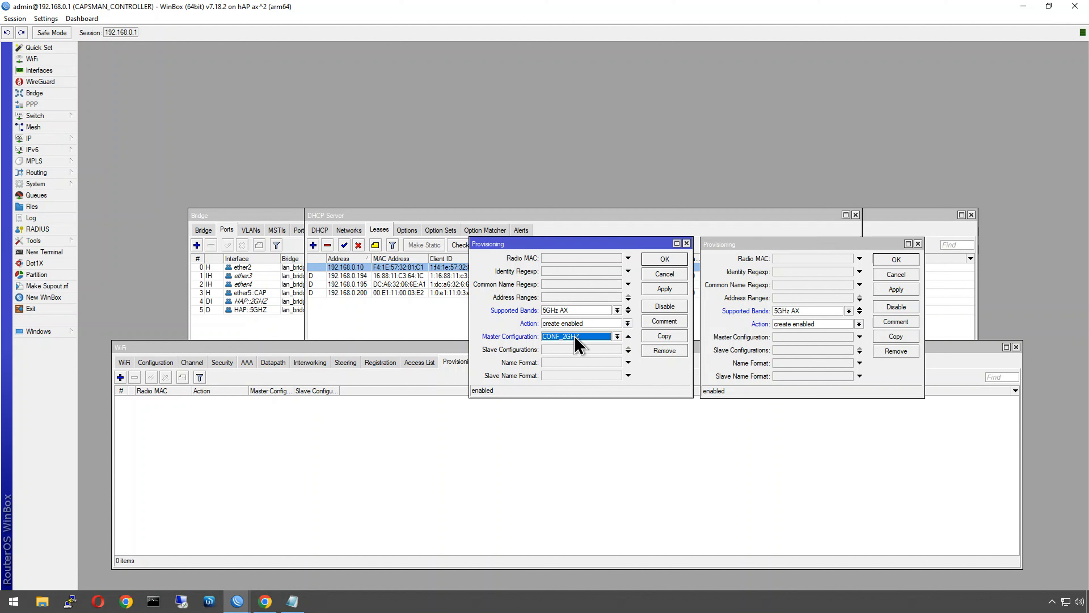
{"action": "left_click", "coordinate": [570, 354]}
{"action": "left_click", "coordinate": [784, 338]}
{"action": "left_click", "coordinate": [783, 339]}
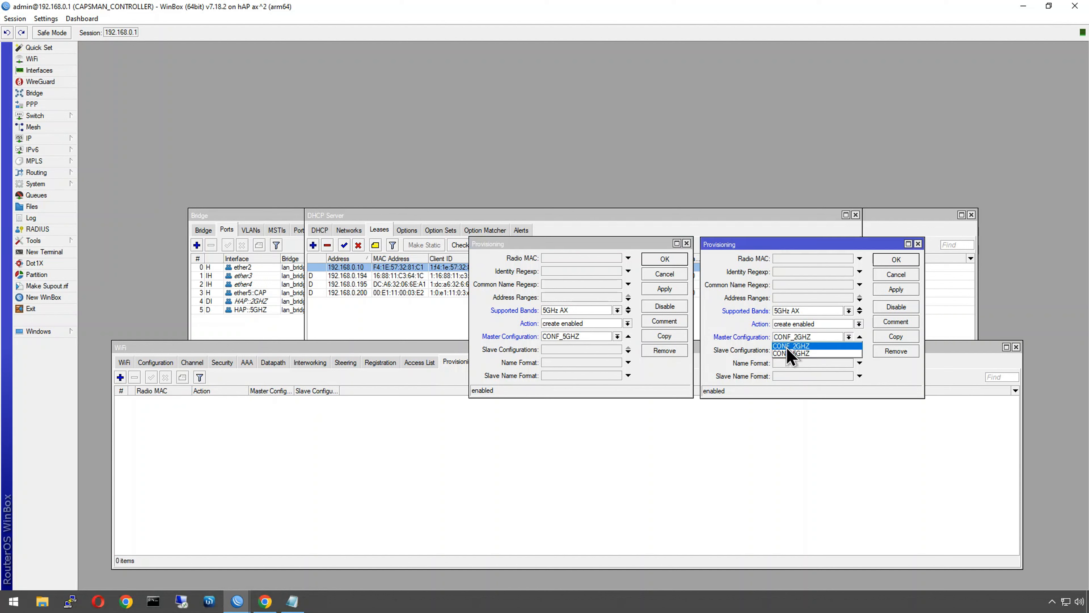
{"action": "left_click", "coordinate": [789, 347]}
{"action": "left_click", "coordinate": [799, 310]}
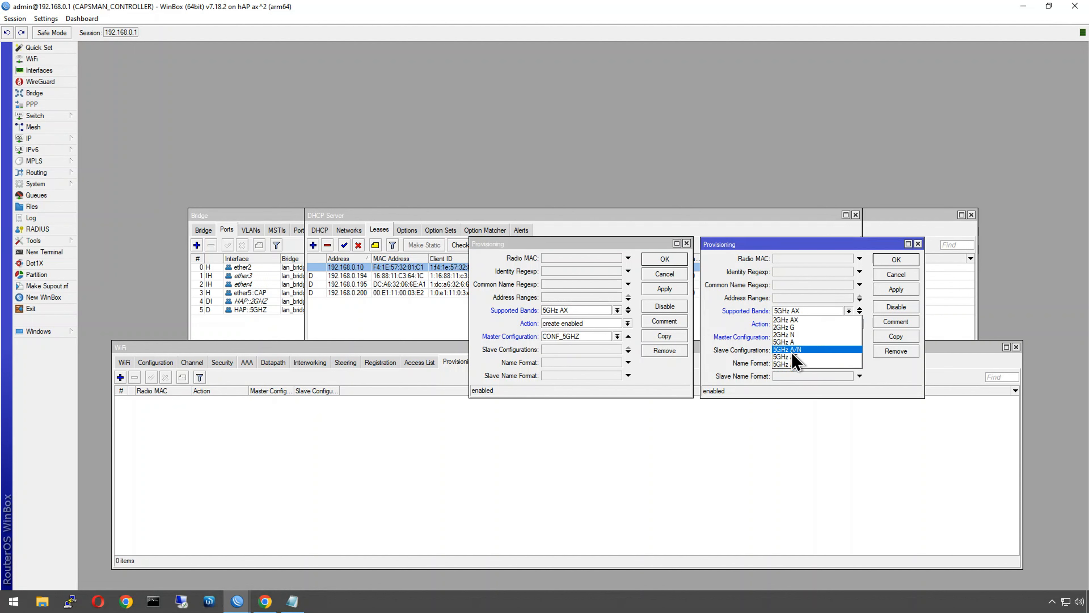
{"action": "left_click", "coordinate": [789, 320]}
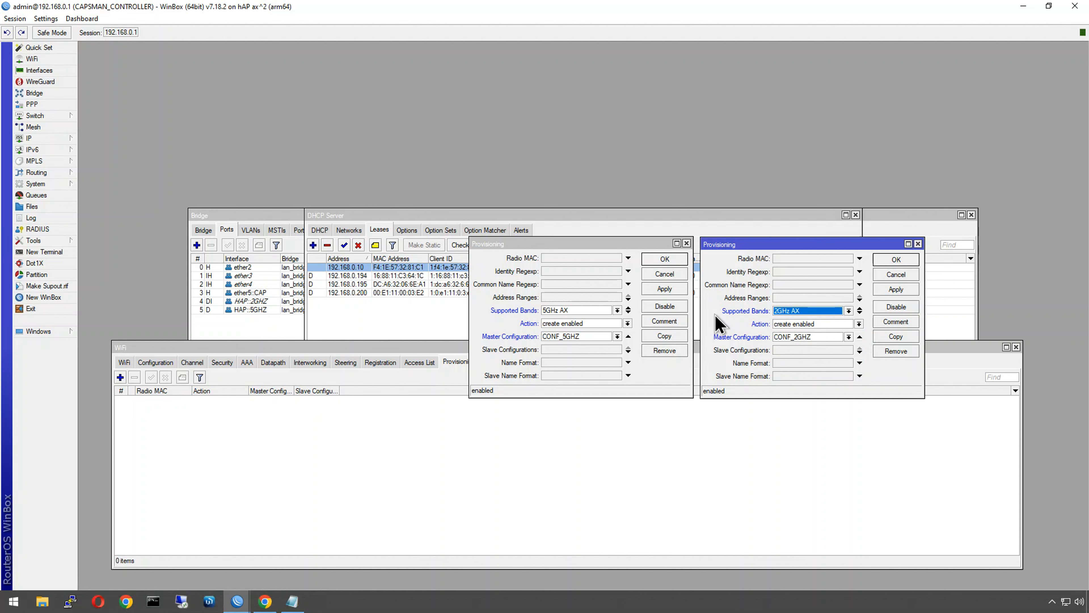
{"action": "left_click", "coordinate": [898, 260]}
{"action": "left_click", "coordinate": [664, 258]}
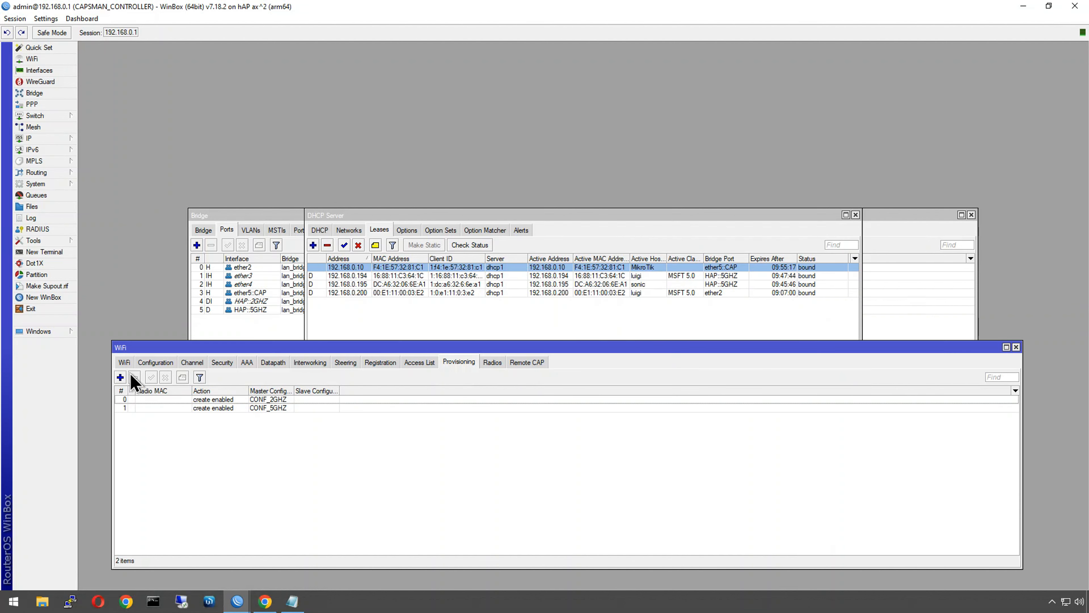
- Review the controller's wireless interface list and provisioning rules
{"action": "left_click", "coordinate": [125, 362]}
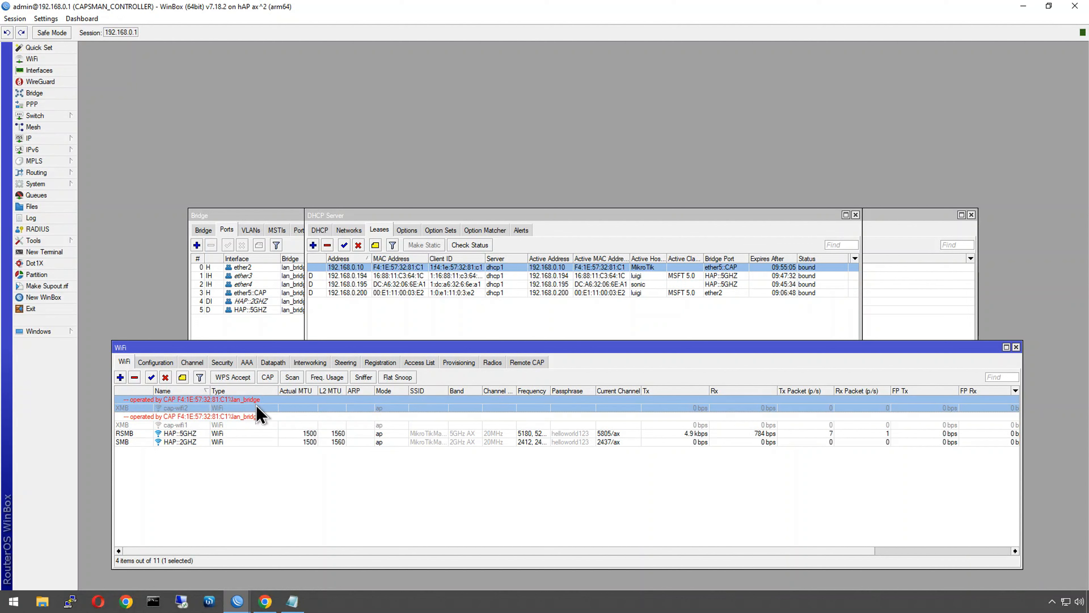
{"action": "left_click", "coordinate": [467, 362]}
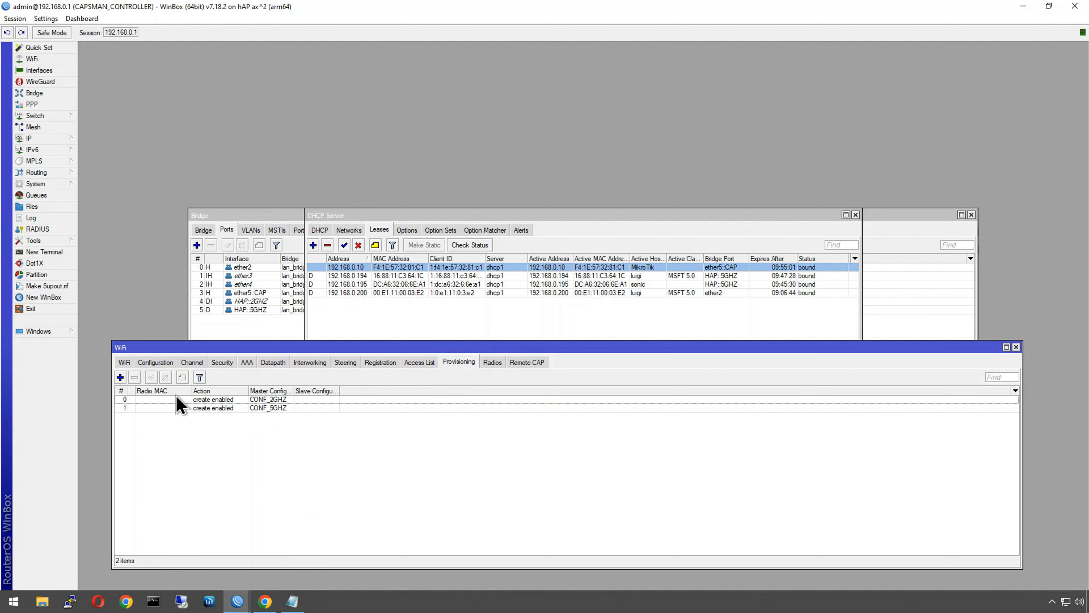
{"action": "left_click", "coordinate": [124, 362]}
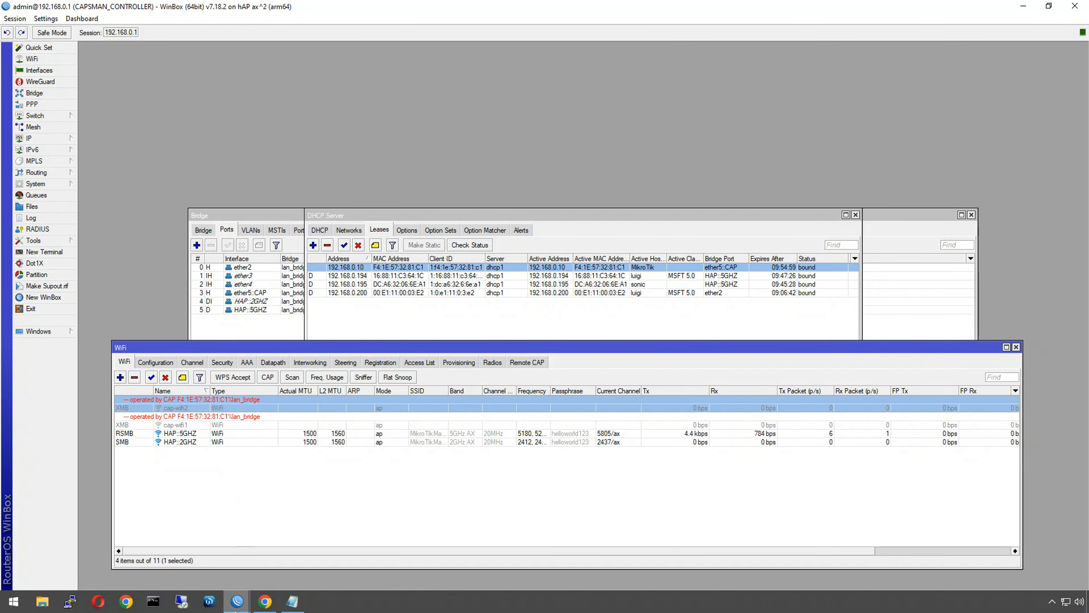
- Reapply the cAP's CAP settings in its own session to force a reconnect
{"action": "mouse_move", "coordinate": [235, 610]}
{"action": "left_click", "coordinate": [292, 562]}
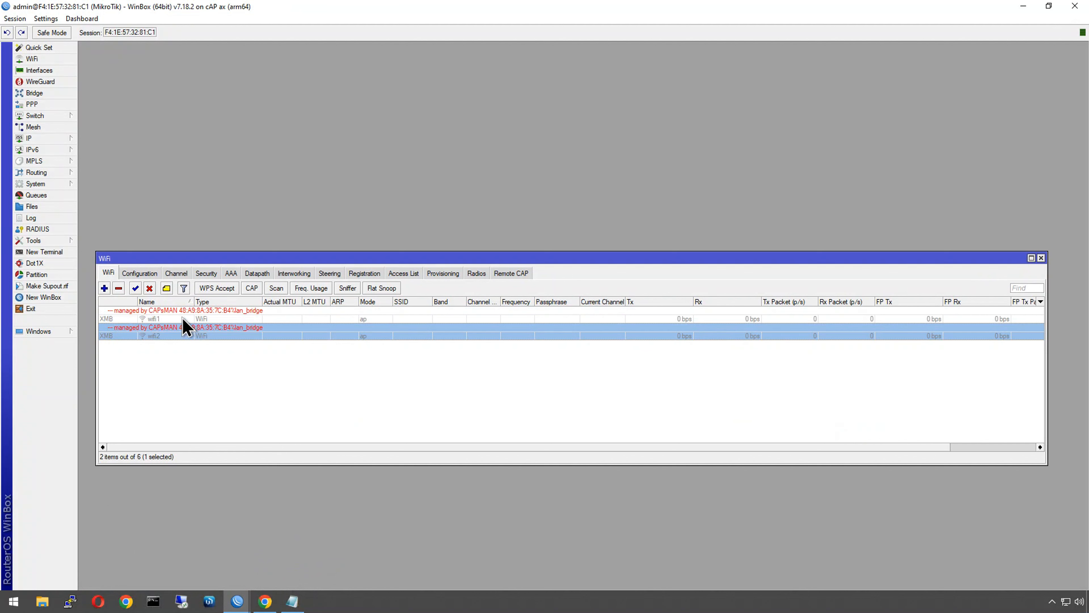
{"action": "left_click", "coordinate": [252, 288]}
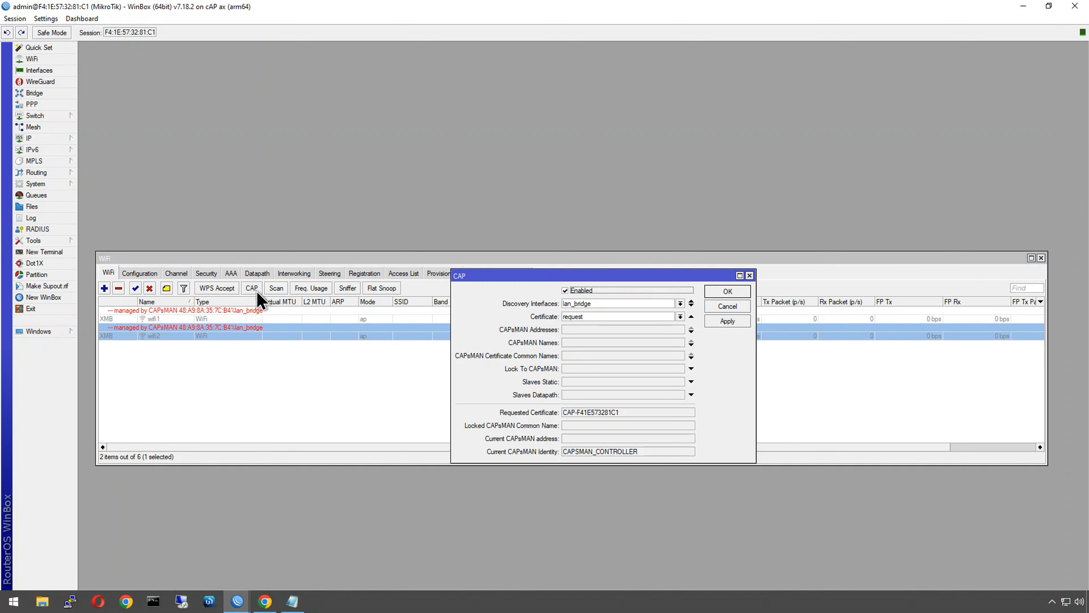
{"action": "left_click", "coordinate": [723, 295]}
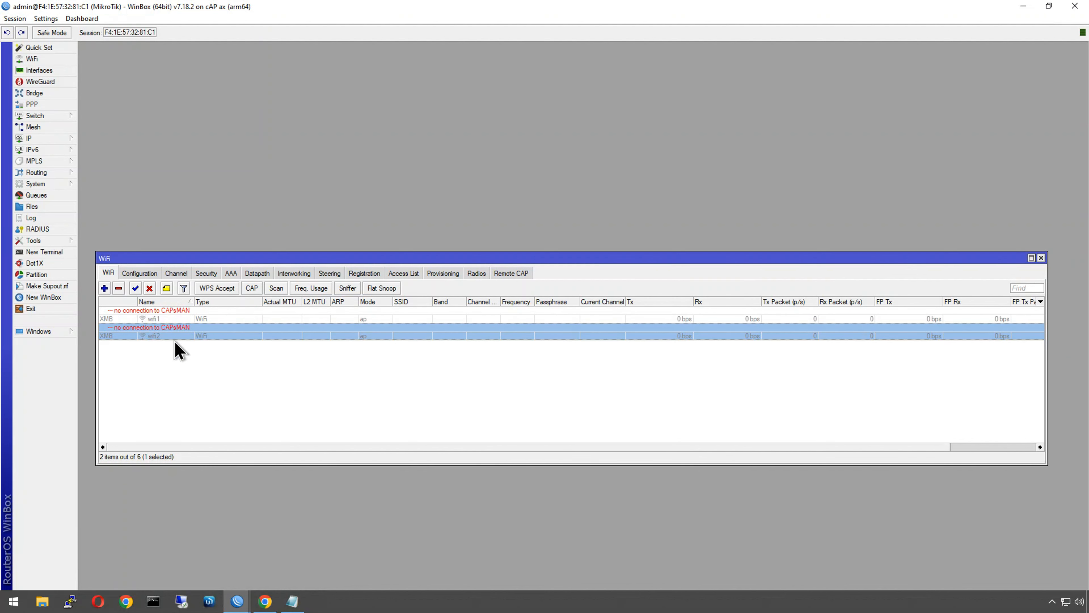
- Delete the two stale cap-wifi entries from the controller's interface list
{"action": "mouse_move", "coordinate": [234, 601]}
{"action": "left_click", "coordinate": [198, 568]}
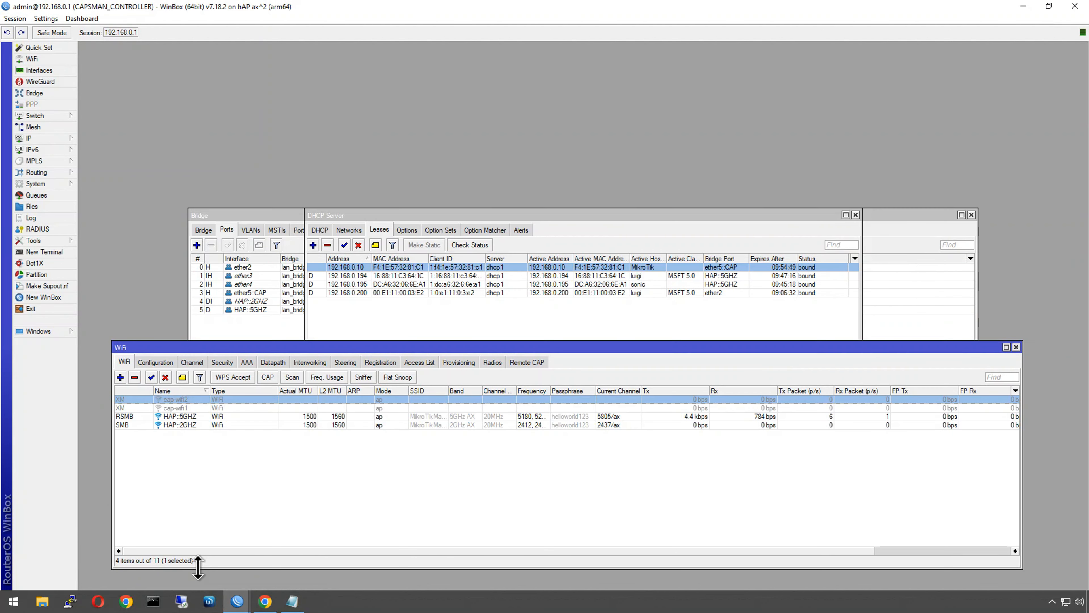
{"action": "left_click", "coordinate": [165, 408], "text": "shift"}
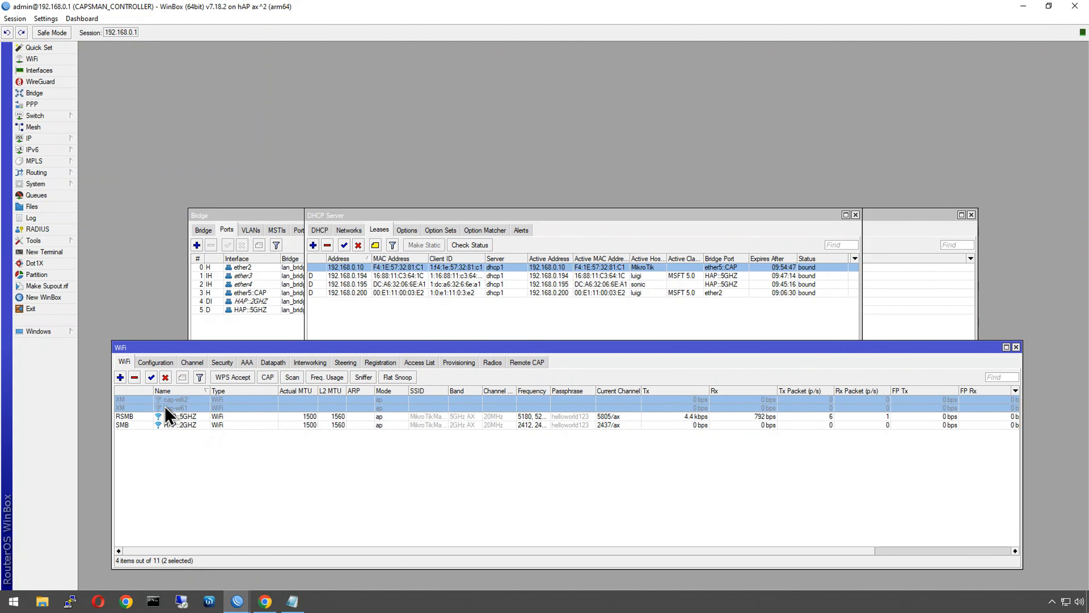
{"action": "left_click", "coordinate": [135, 377]}
- Reapply CAP settings on the cAP with both radios selected, then return to the controller
{"action": "mouse_move", "coordinate": [238, 601]}
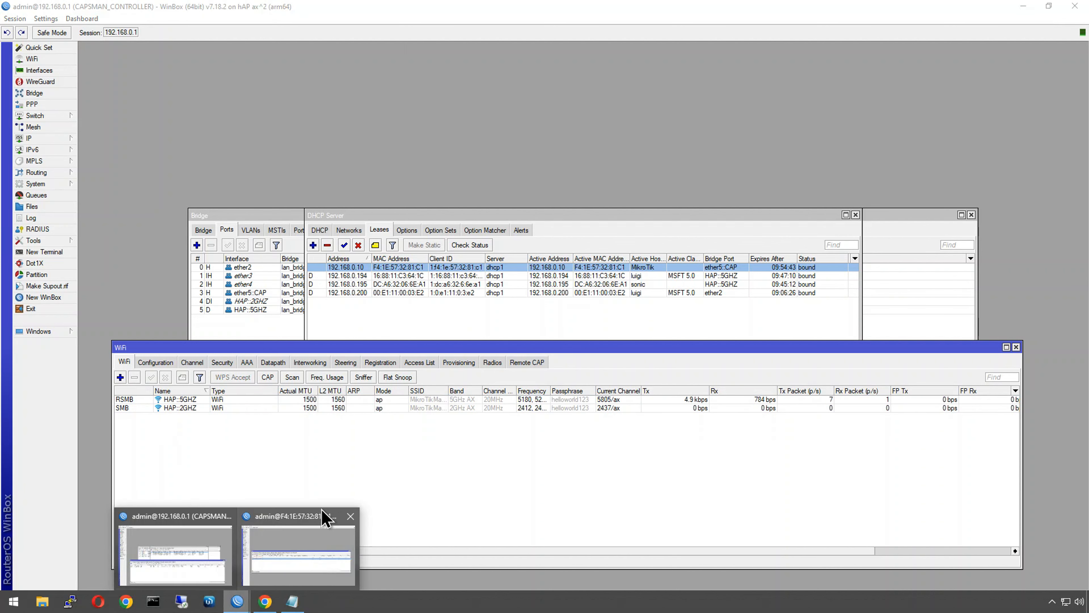
{"action": "left_click", "coordinate": [325, 517]}
{"action": "key", "text": "ctrl+a"}
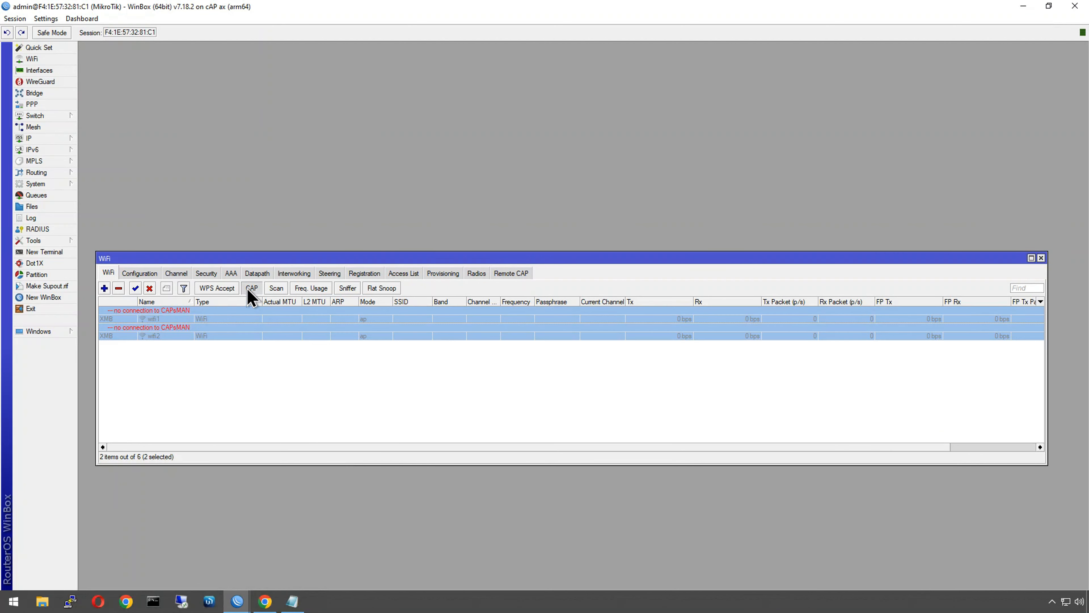
{"action": "left_click", "coordinate": [252, 288]}
{"action": "left_click", "coordinate": [724, 291]}
{"action": "mouse_move", "coordinate": [240, 605]}
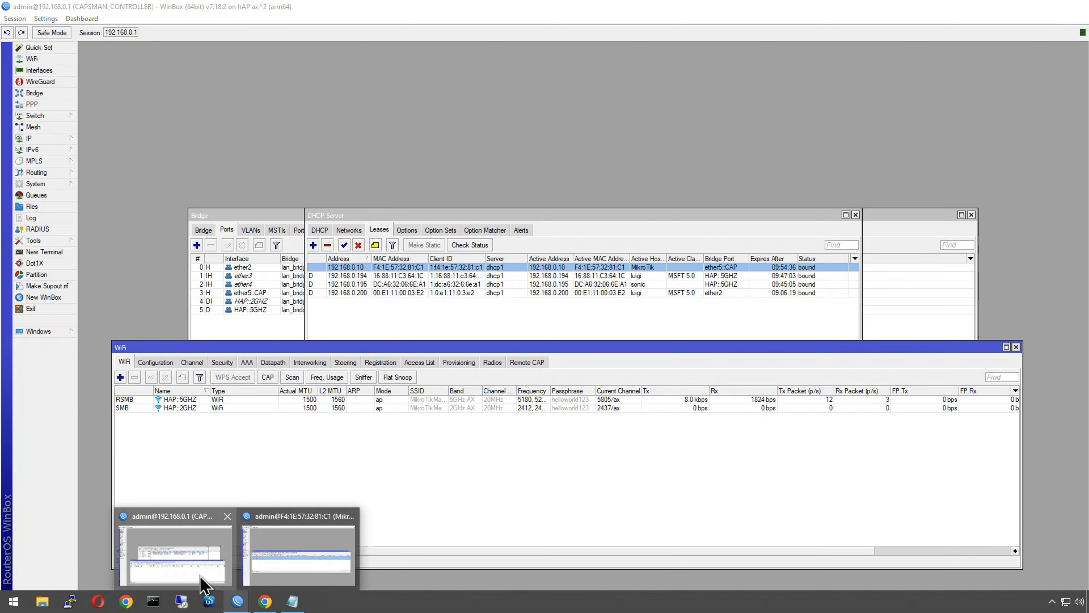
{"action": "left_click", "coordinate": [202, 530]}
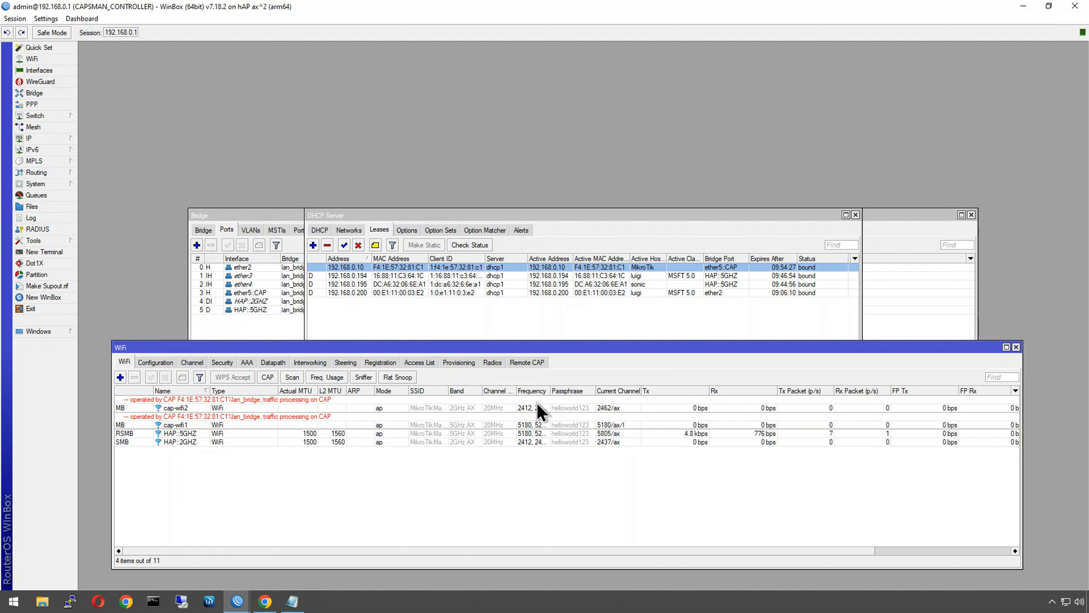
- Review the cAP's wifi2 channel, configuration and general settings, then close them
{"action": "mouse_move", "coordinate": [237, 601]}
{"action": "left_click", "coordinate": [293, 577]}
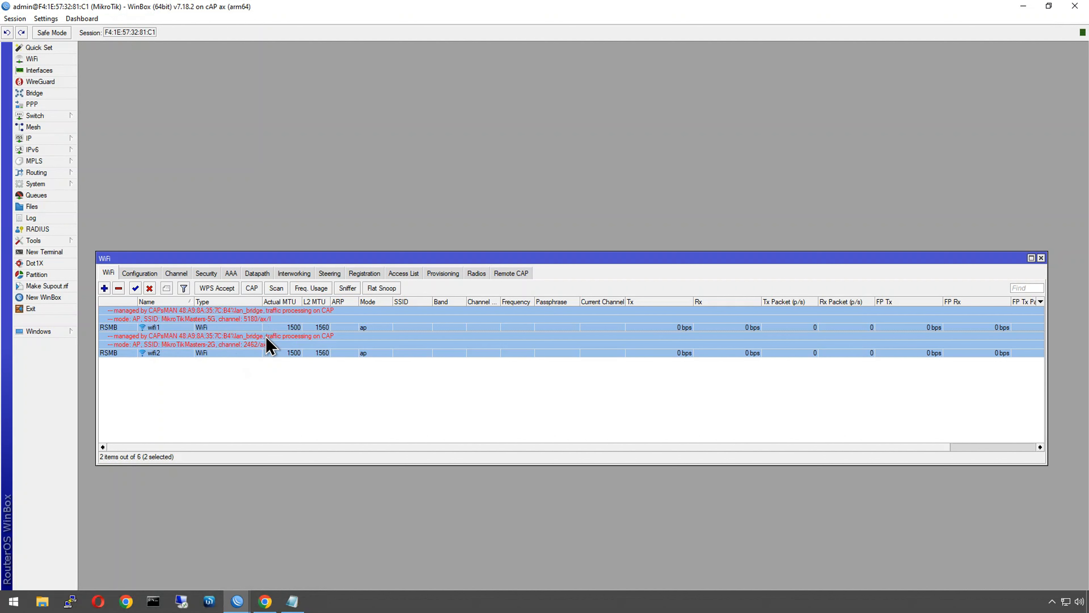
{"action": "double_click", "coordinate": [201, 350]}
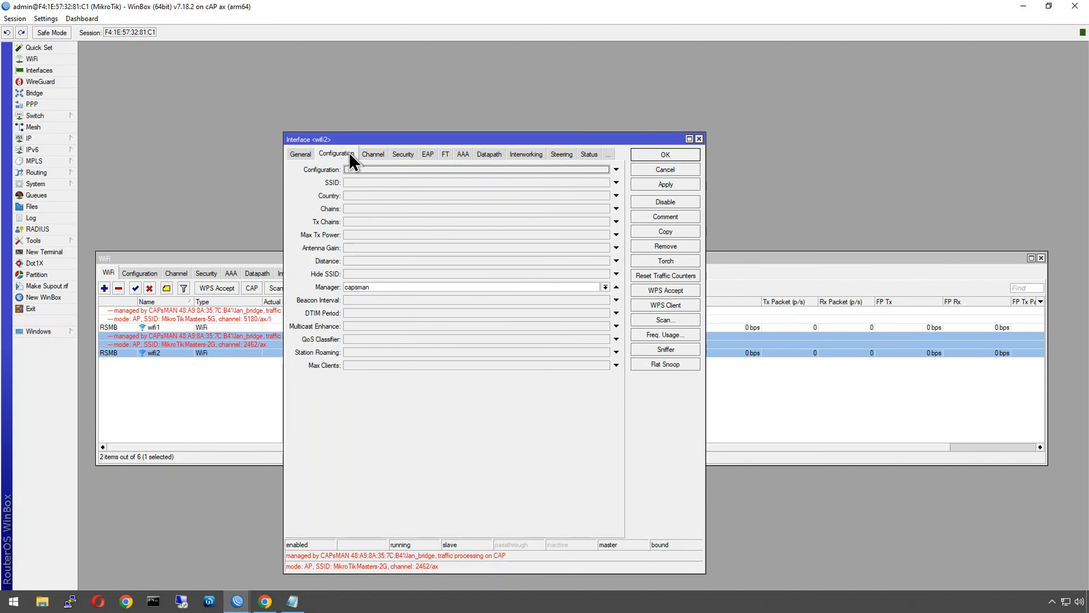
{"action": "left_click", "coordinate": [367, 155]}
{"action": "left_click", "coordinate": [306, 154]}
{"action": "left_click", "coordinate": [303, 154]}
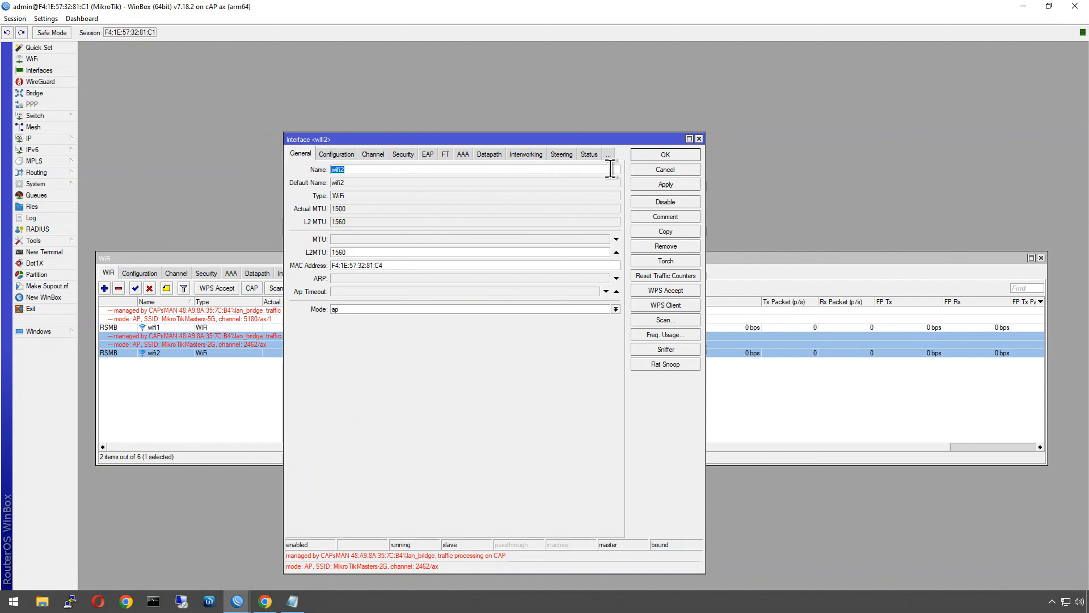
{"action": "left_click", "coordinate": [699, 139]}
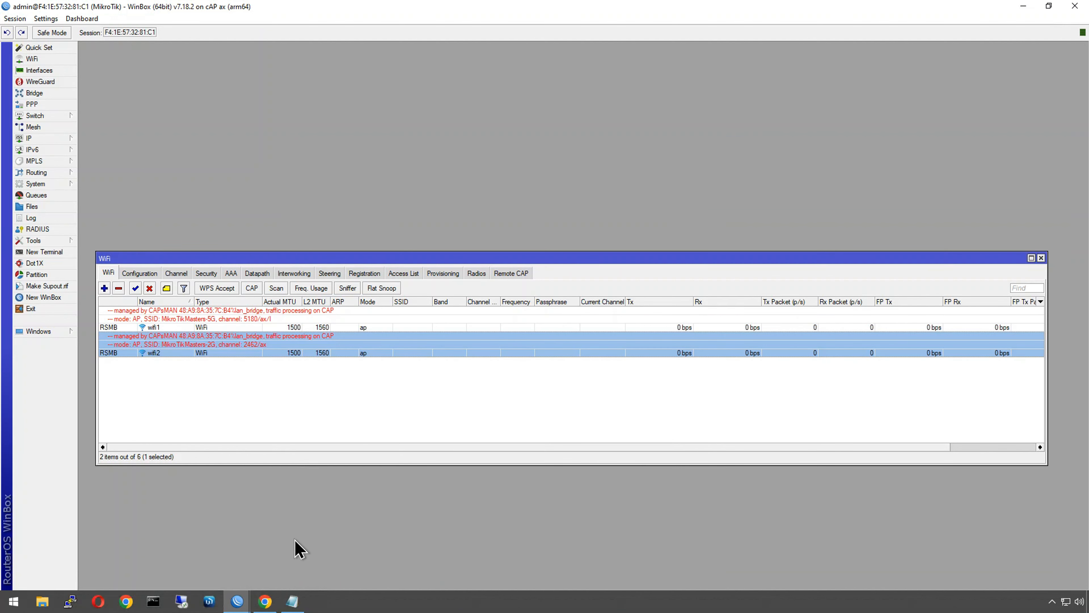
- Bring up the CAPSMAN_CONTROLLER session with its WiFi interface list
{"action": "mouse_move", "coordinate": [238, 606]}
{"action": "left_click", "coordinate": [219, 572]}
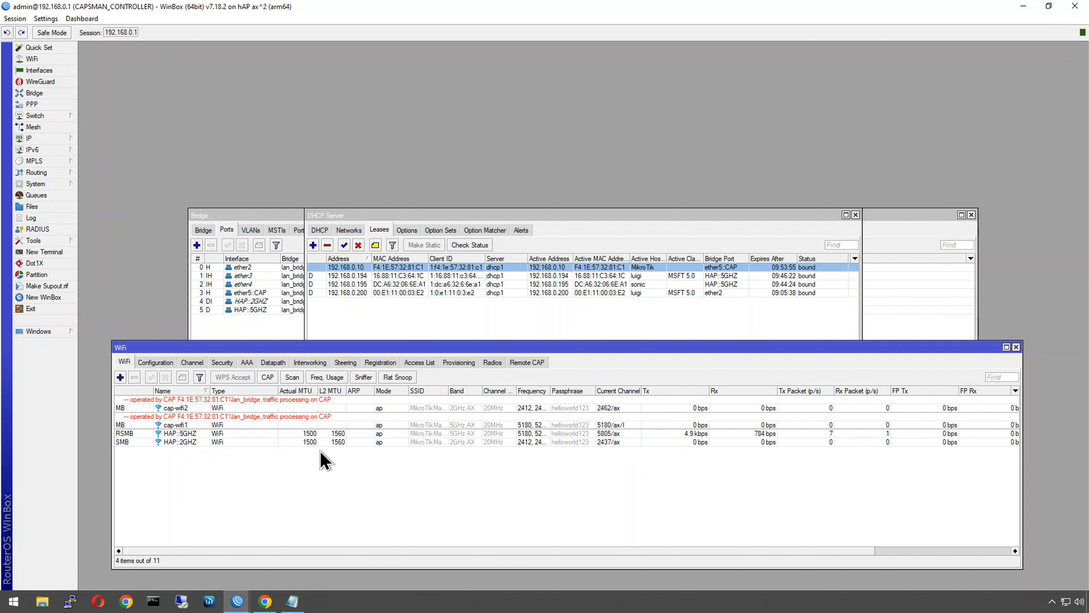
{"action": "mouse_move", "coordinate": [243, 609]}
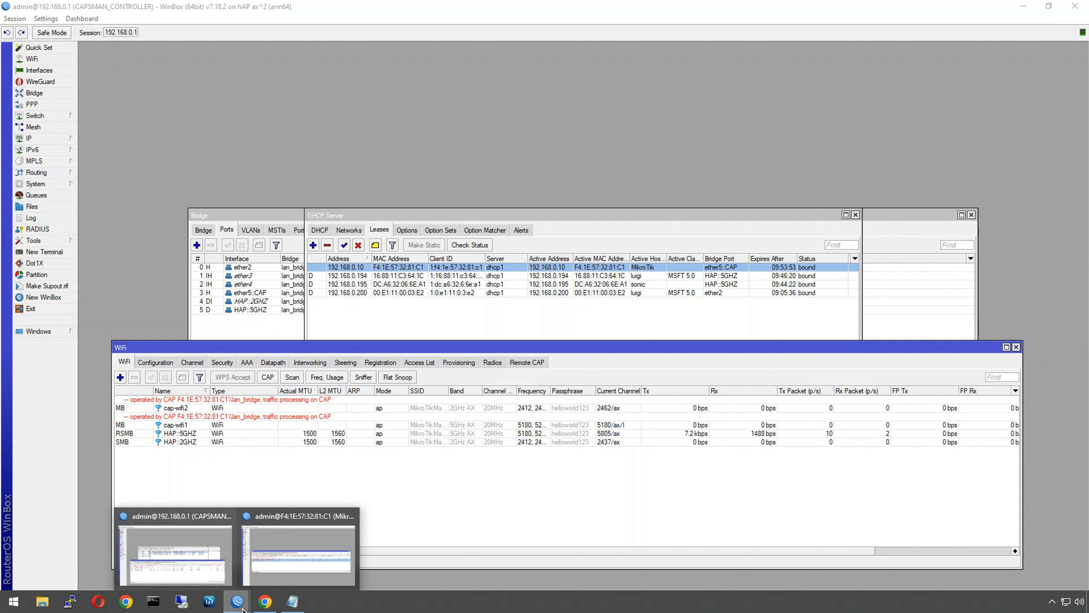
{"action": "left_click", "coordinate": [309, 564]}
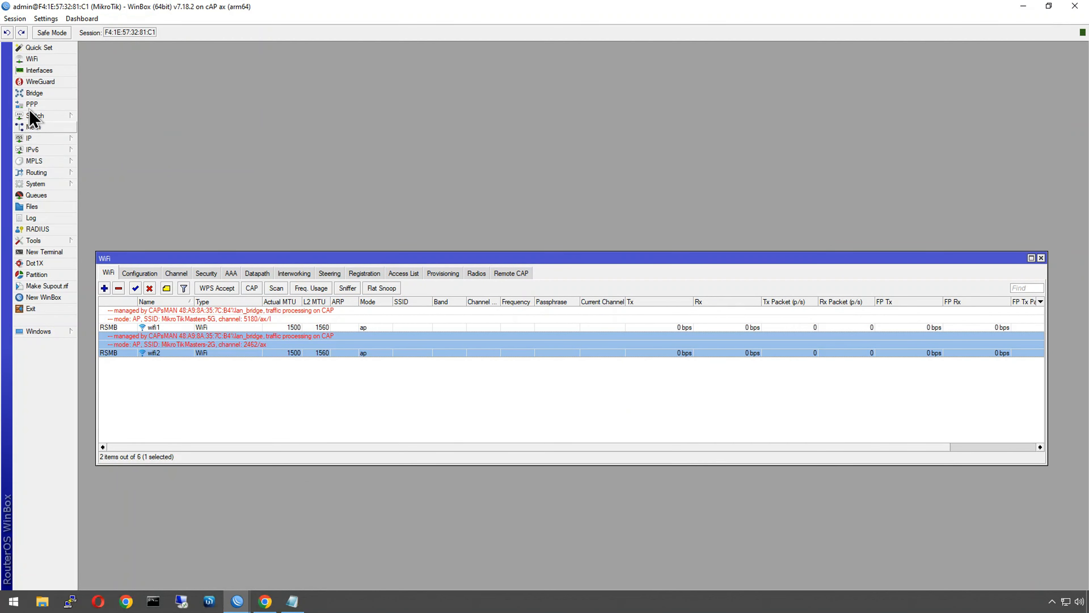
{"action": "left_click", "coordinate": [76, 93]}
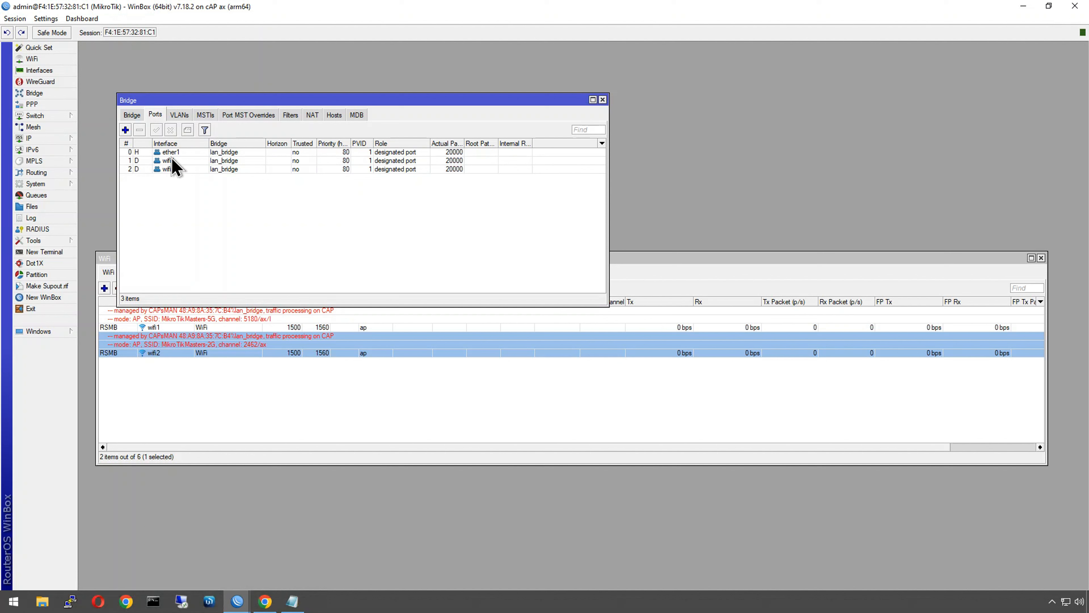
{"action": "left_click", "coordinate": [603, 100]}
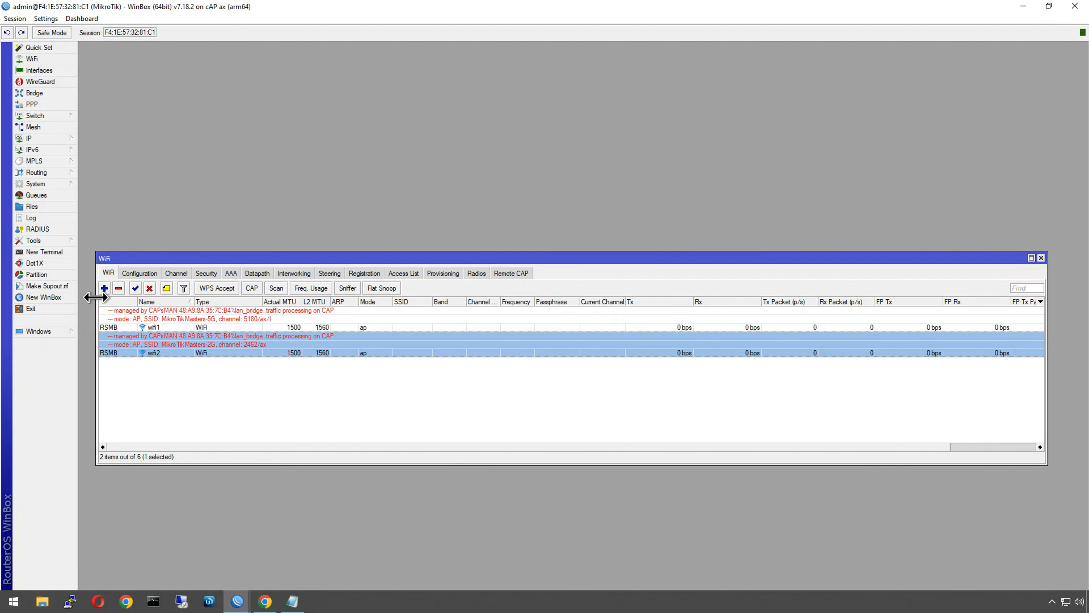
{"action": "mouse_move", "coordinate": [235, 606]}
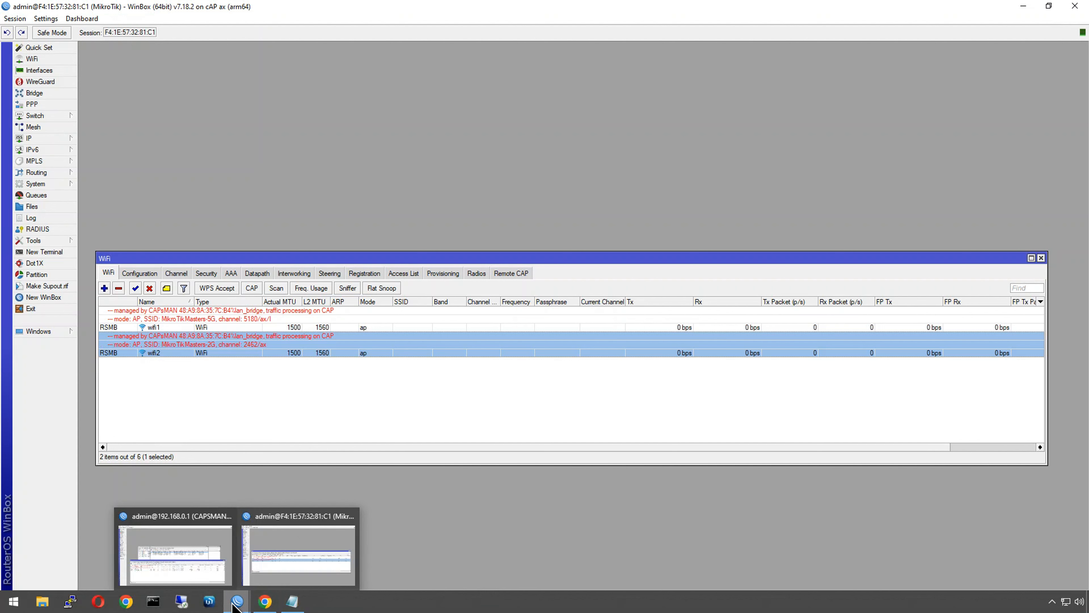
{"action": "left_click", "coordinate": [217, 562]}
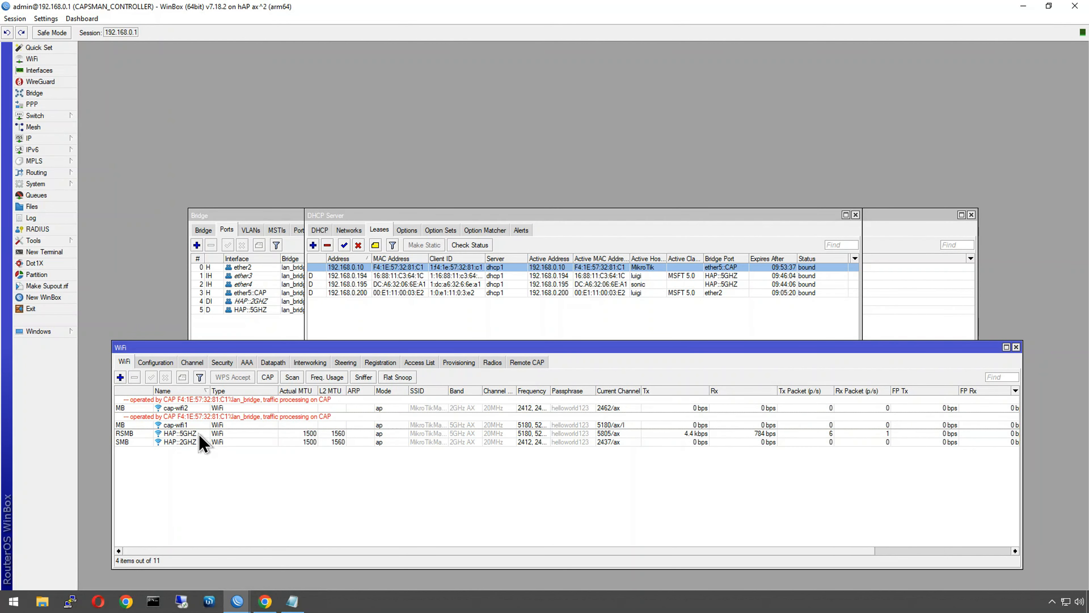
{"action": "left_click", "coordinate": [179, 434]}
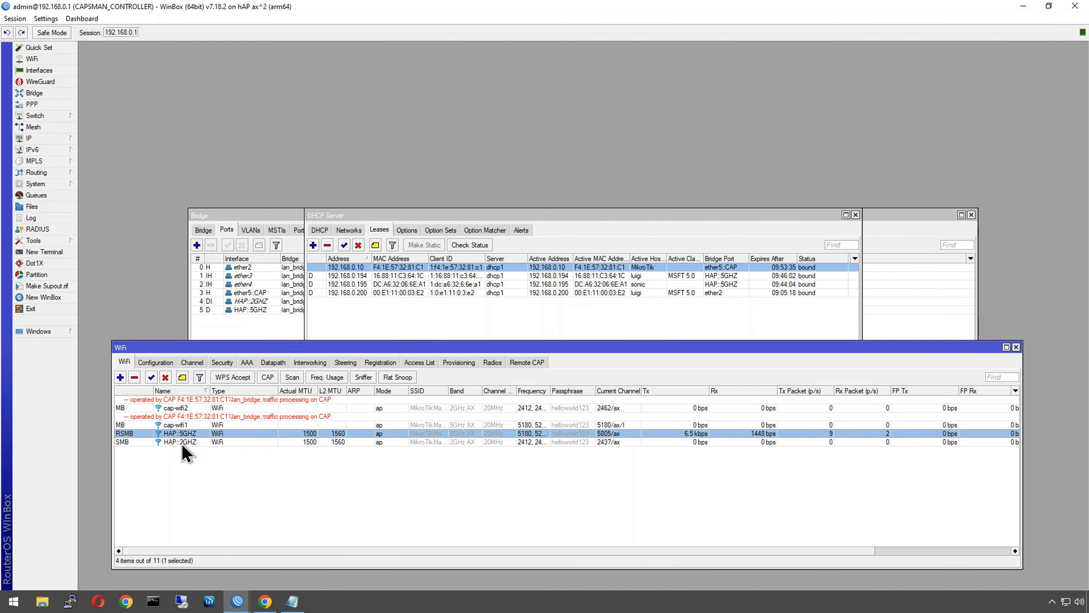
{"action": "left_click", "coordinate": [181, 443], "text": "shift"}
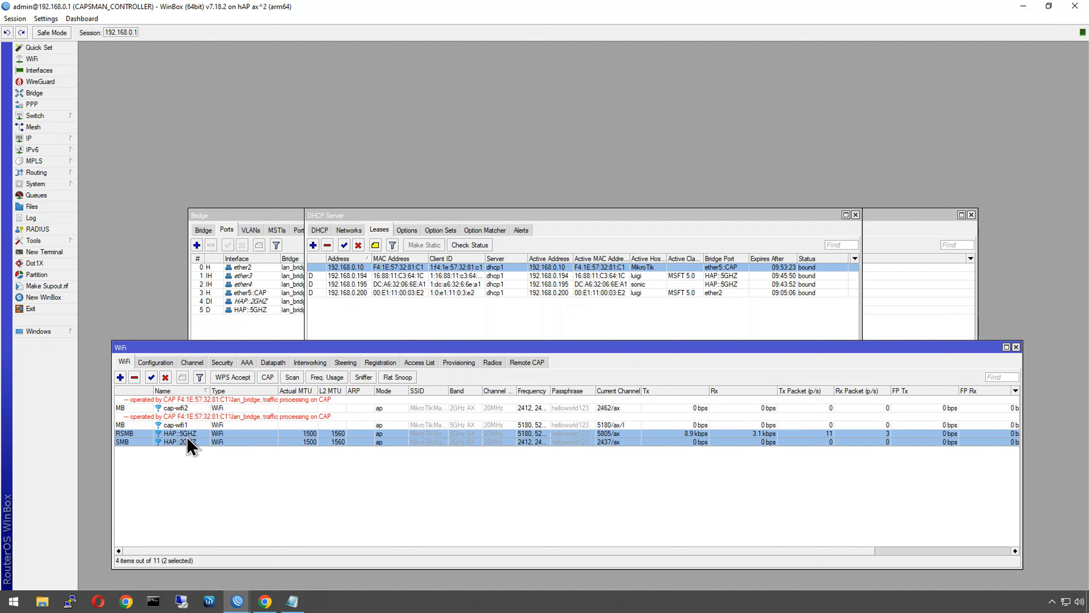
- Disable the HAP::5GHZ and HAP::2GHZ radios and disconnect the laptop from MikroTikMasters-5G
{"action": "left_click", "coordinate": [166, 378]}
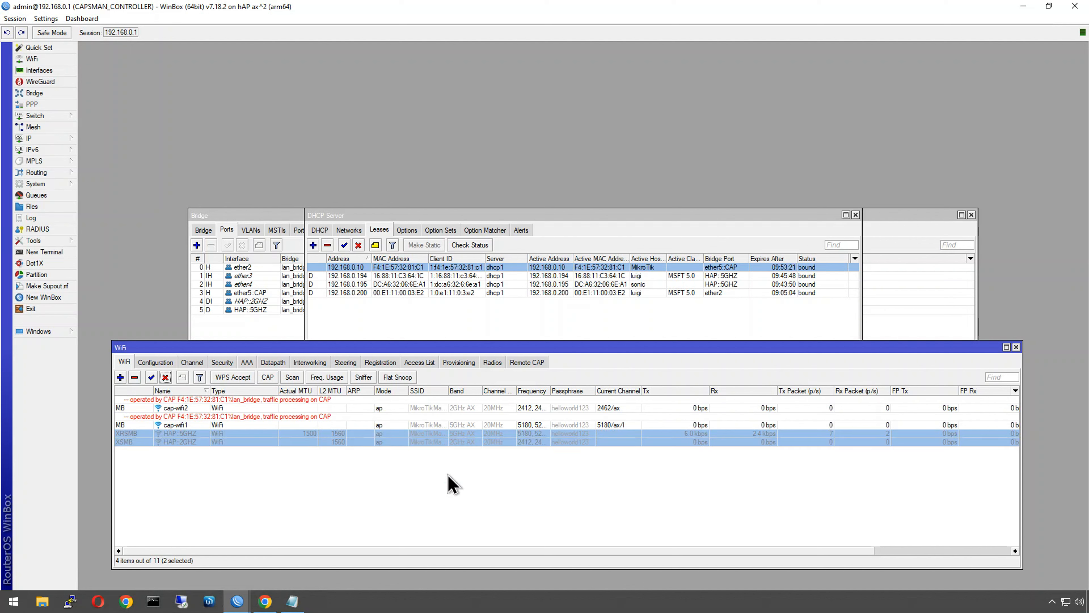
{"action": "left_click", "coordinate": [1066, 602]}
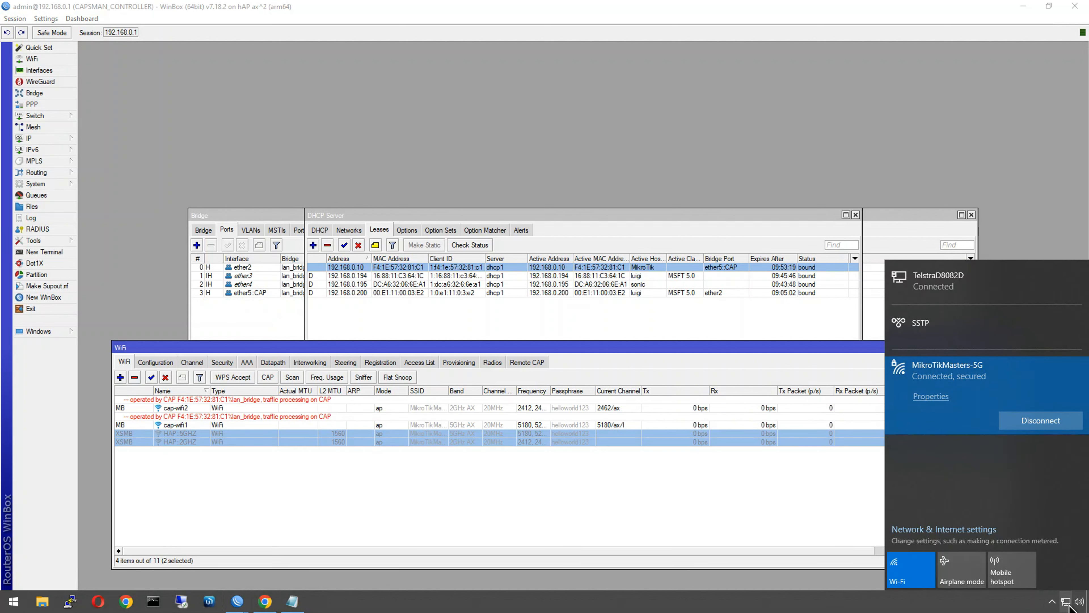
{"action": "left_click", "coordinate": [1014, 423]}
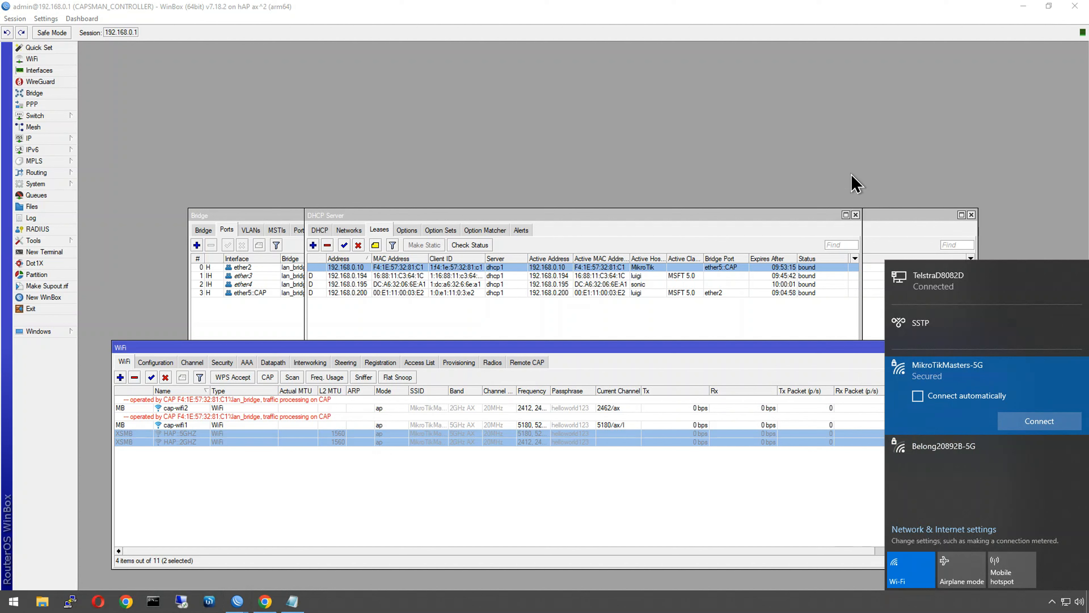
- Check the registered clients list, selecting the cap-wifi1 registration
{"action": "left_click", "coordinate": [378, 362]}
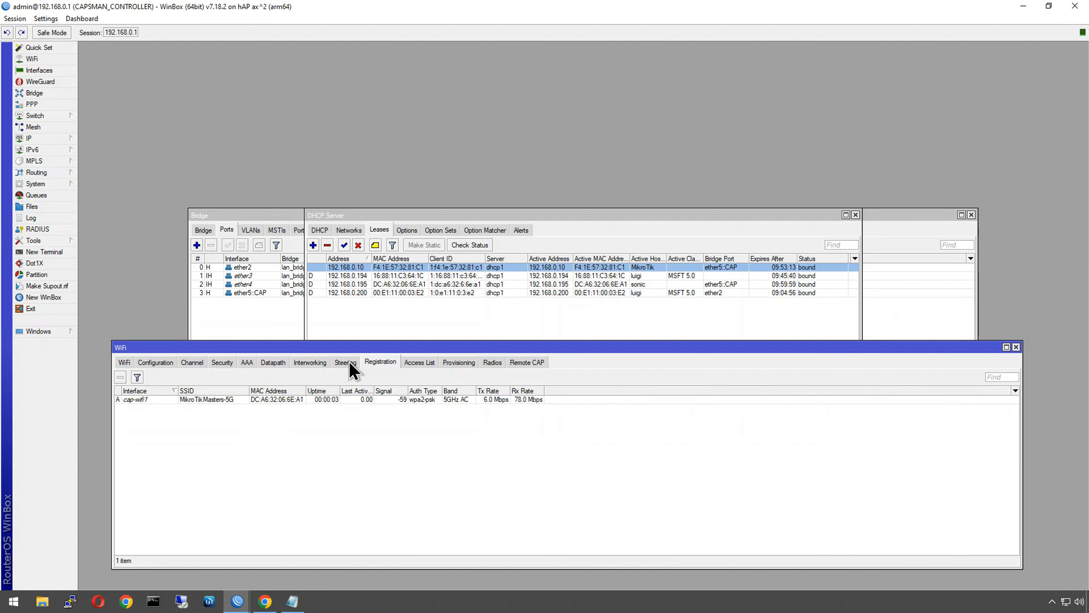
{"action": "left_click", "coordinate": [418, 363]}
{"action": "left_click", "coordinate": [379, 363]}
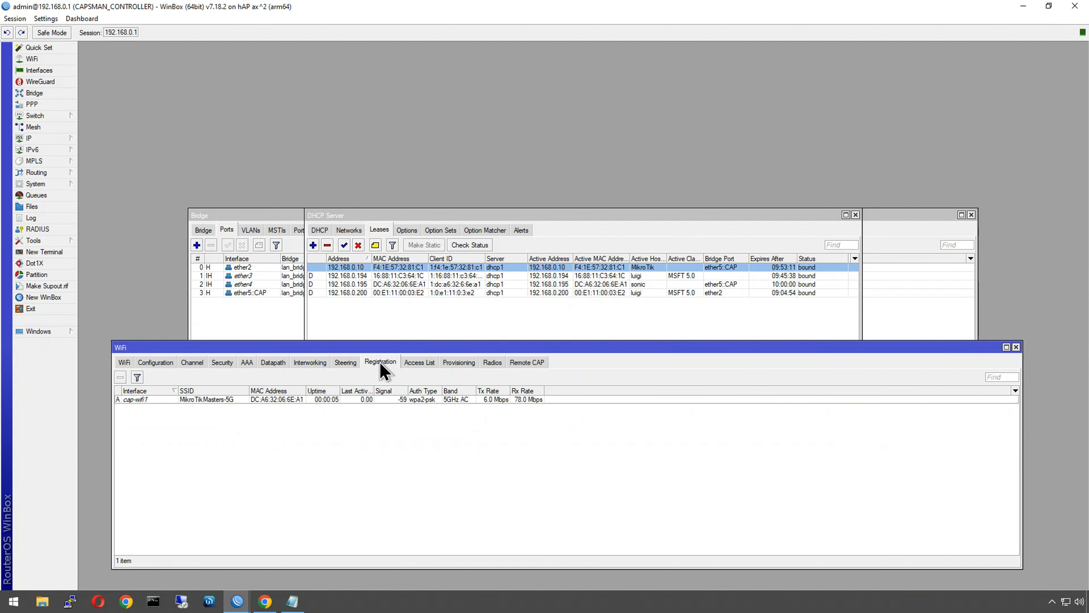
{"action": "left_click", "coordinate": [180, 400]}
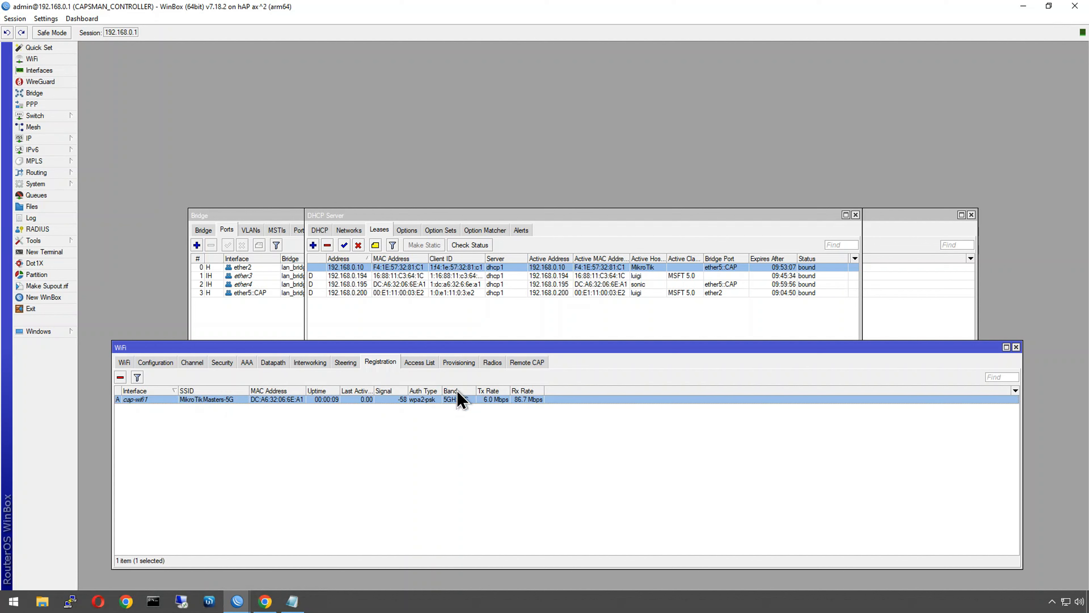
- Reconnect the laptop to MikroTikMasters-5G and go back to the WiFi interface list
{"action": "left_click", "coordinate": [1066, 602]}
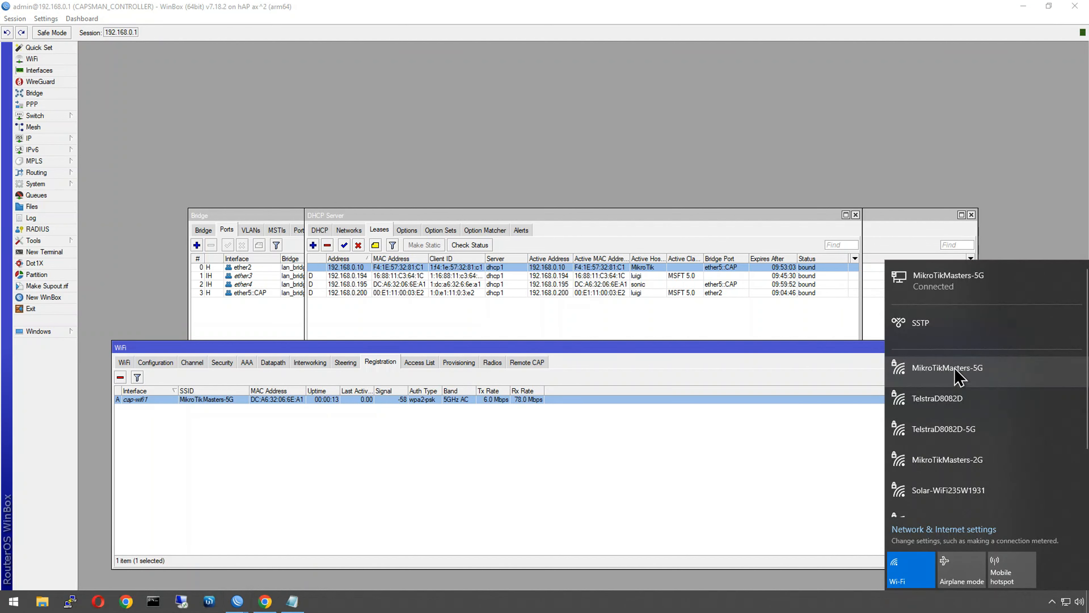
{"action": "left_click", "coordinate": [971, 372]}
{"action": "left_click", "coordinate": [1045, 425]}
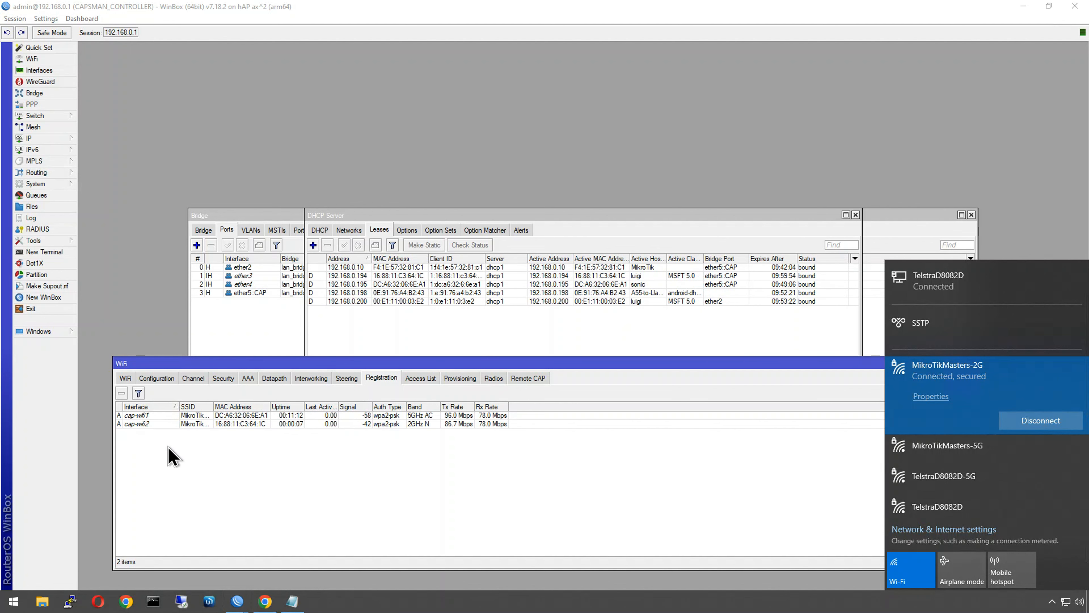
{"action": "left_click", "coordinate": [125, 379]}
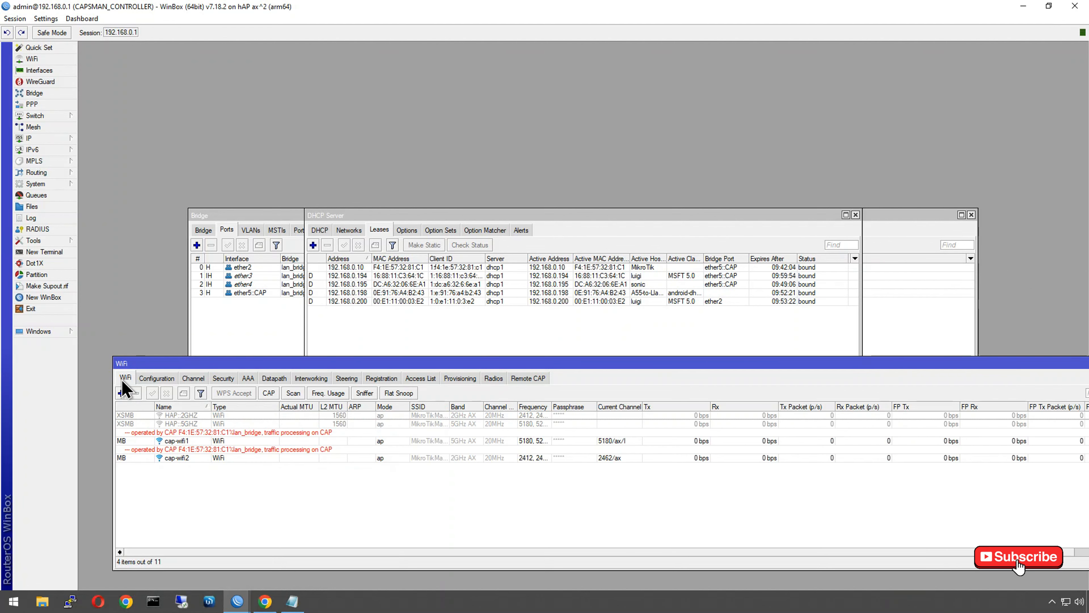
- Rename cap-wifi1 to CAP01::5GHZ
{"action": "double_click", "coordinate": [189, 441]}
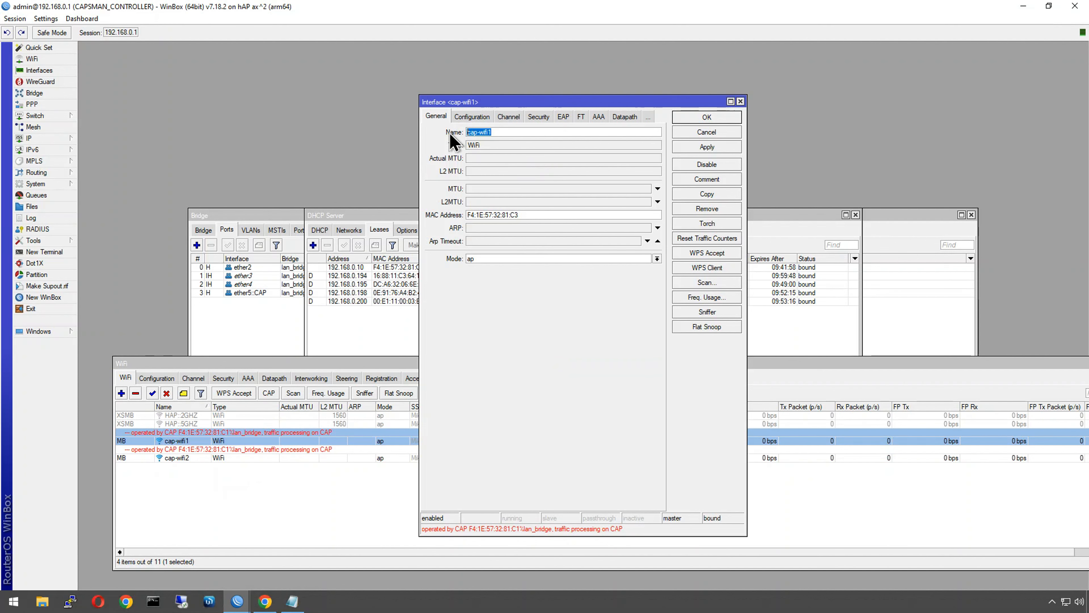
{"action": "key", "text": "BackSpace"}
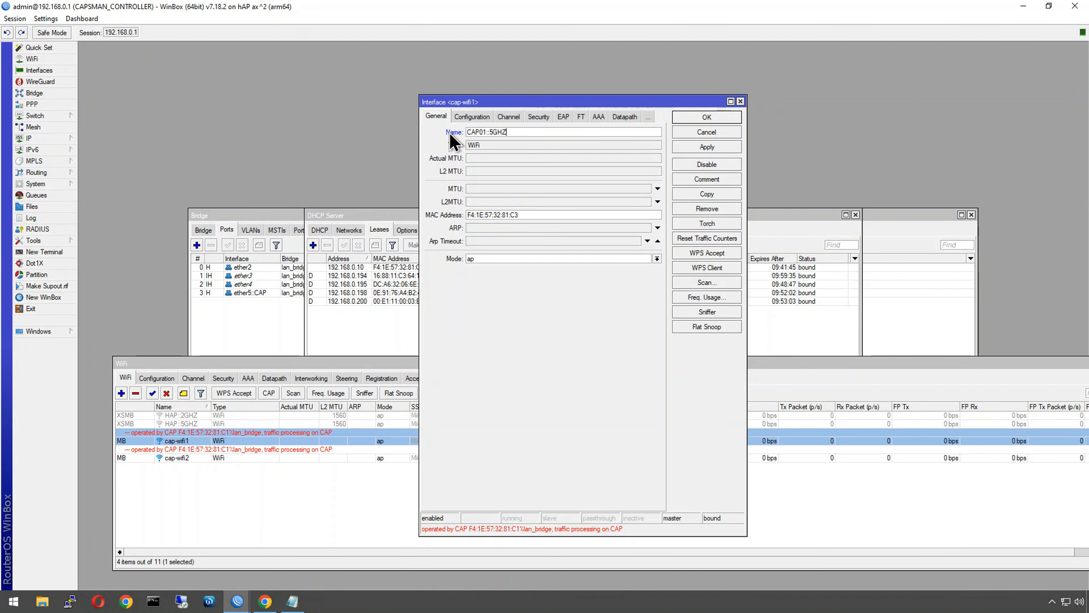
{"action": "left_click", "coordinate": [693, 120]}
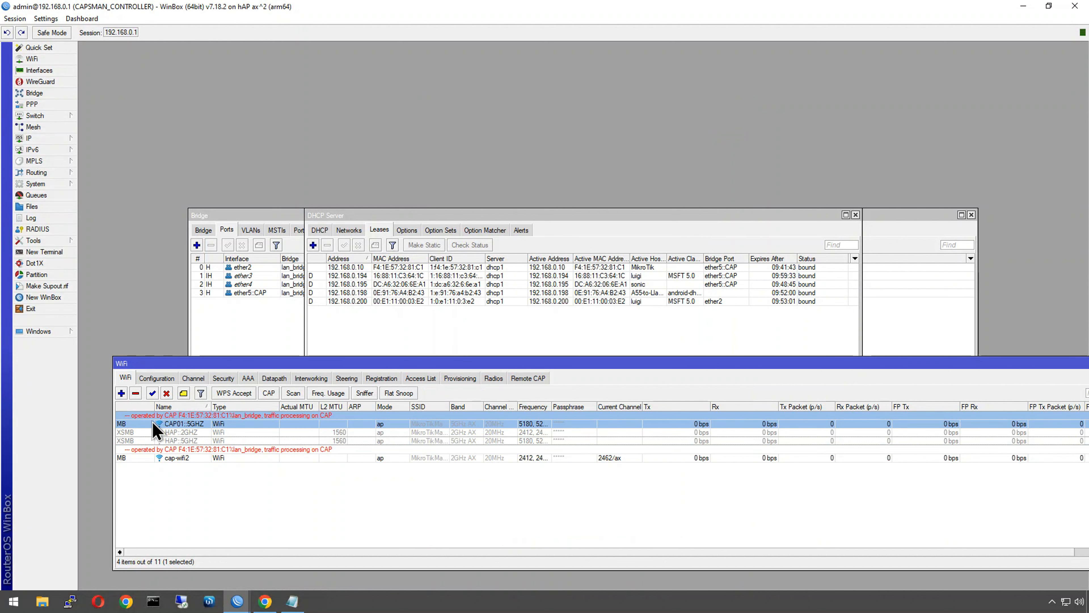
- Rename cap-wifi2 to CAP01::2GHZ and list the clients registered on both radios
{"action": "left_click", "coordinate": [173, 458]}
{"action": "double_click", "coordinate": [172, 459]}
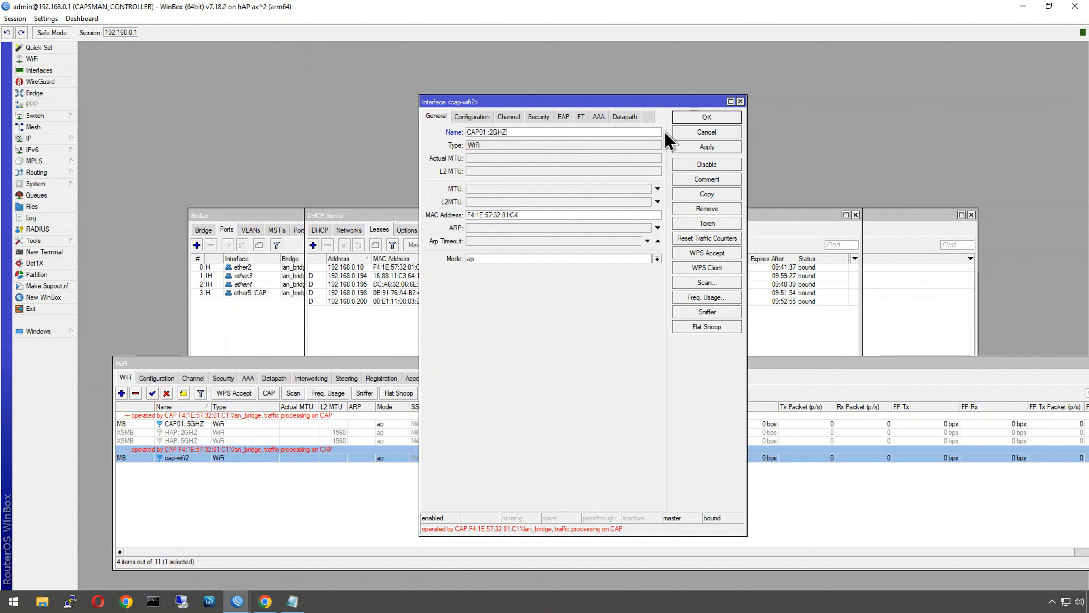
{"action": "left_click", "coordinate": [715, 121]}
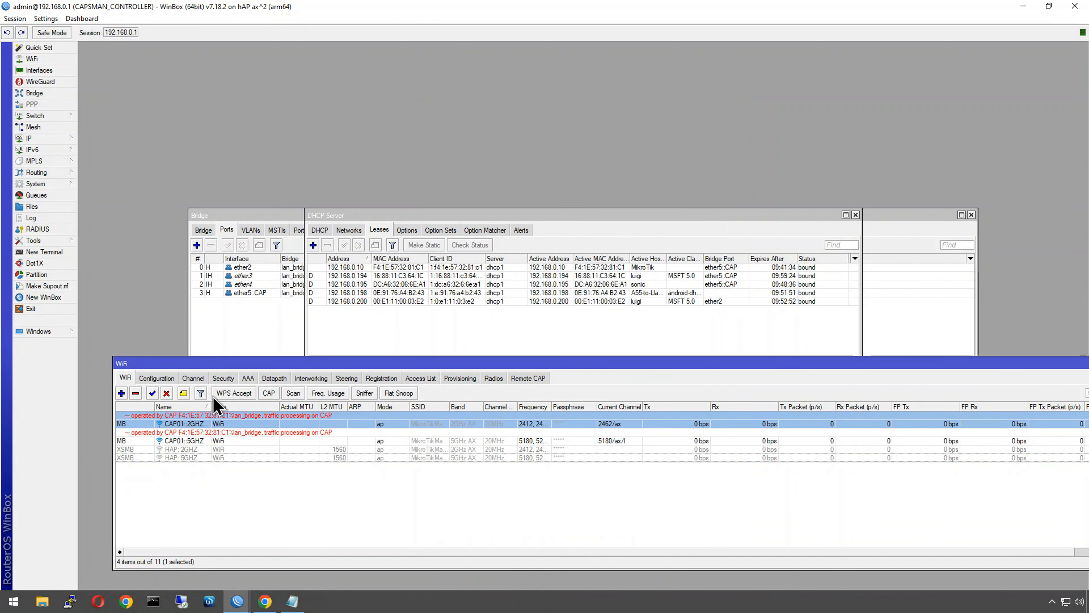
{"action": "left_click", "coordinate": [366, 378]}
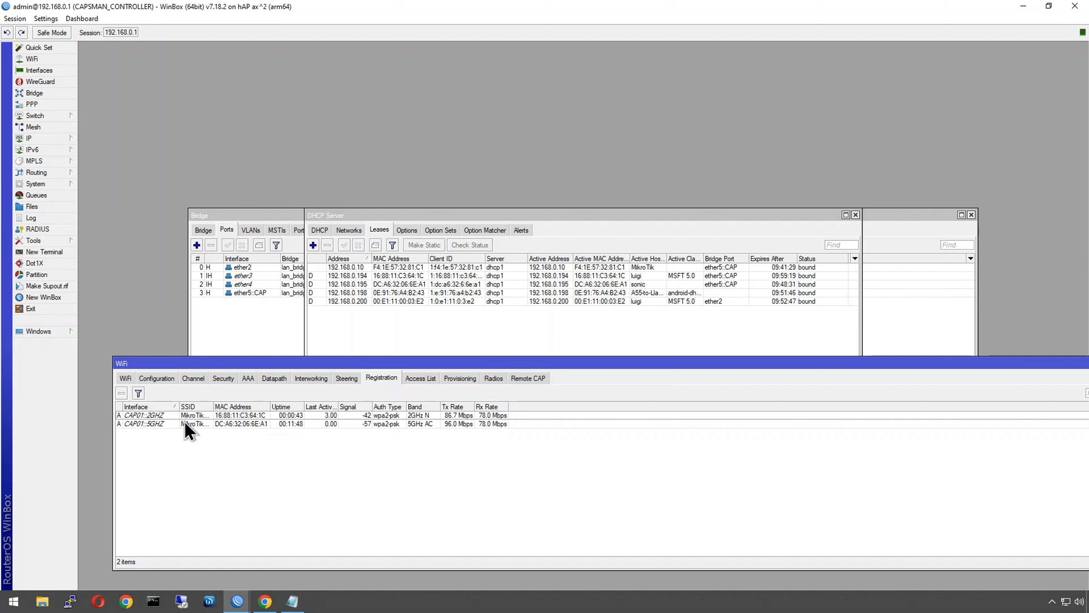
- Select the HAP::2GHZ and HAP::5GHZ radios in the WiFi list and enable them
{"action": "left_click", "coordinate": [125, 378]}
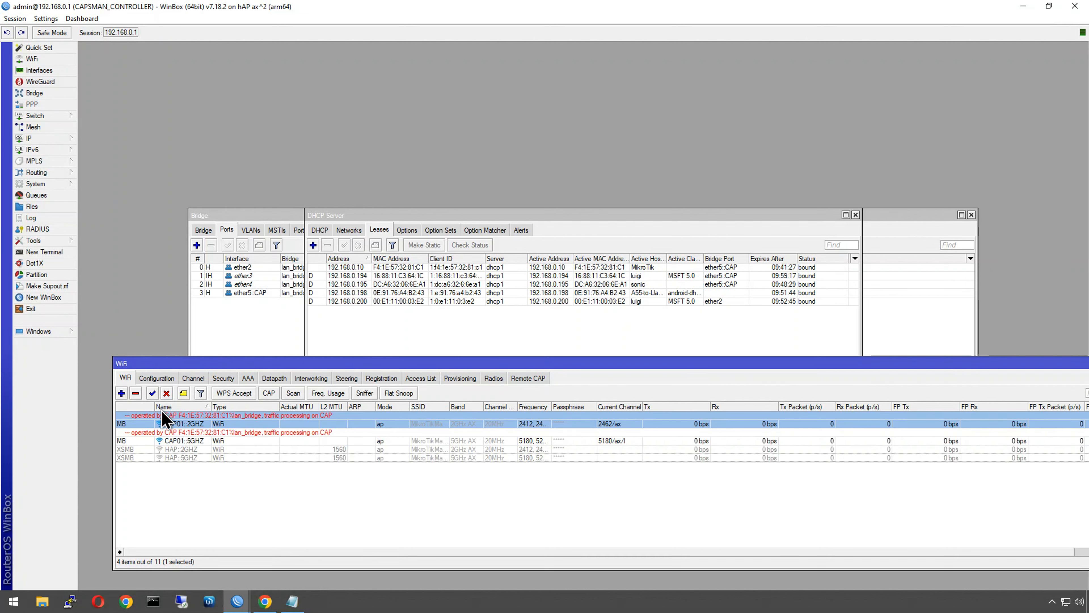
{"action": "left_click", "coordinate": [184, 440]}
{"action": "left_click", "coordinate": [183, 450], "text": "ctrl"}
{"action": "left_click", "coordinate": [182, 456], "text": "ctrl"}
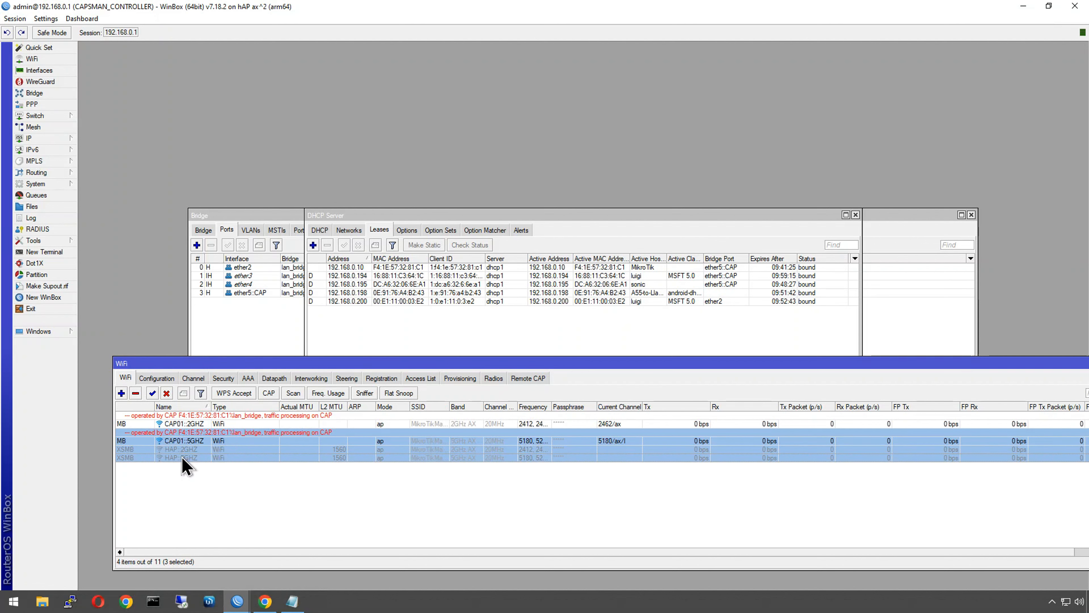
{"action": "left_click", "coordinate": [181, 450]}
{"action": "double_click", "coordinate": [182, 458]}
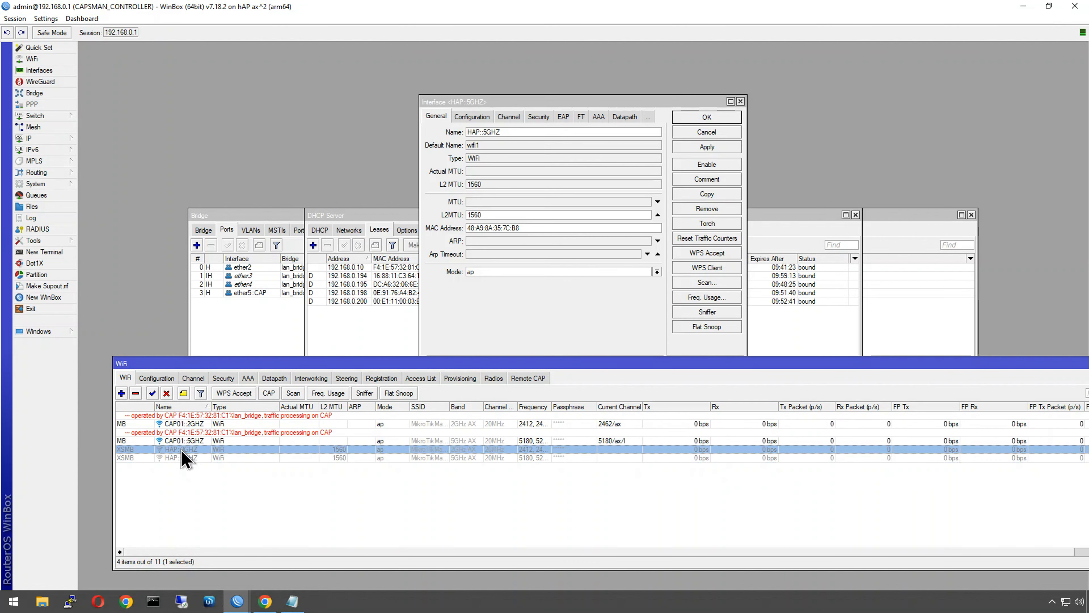
{"action": "left_click", "coordinate": [740, 102]}
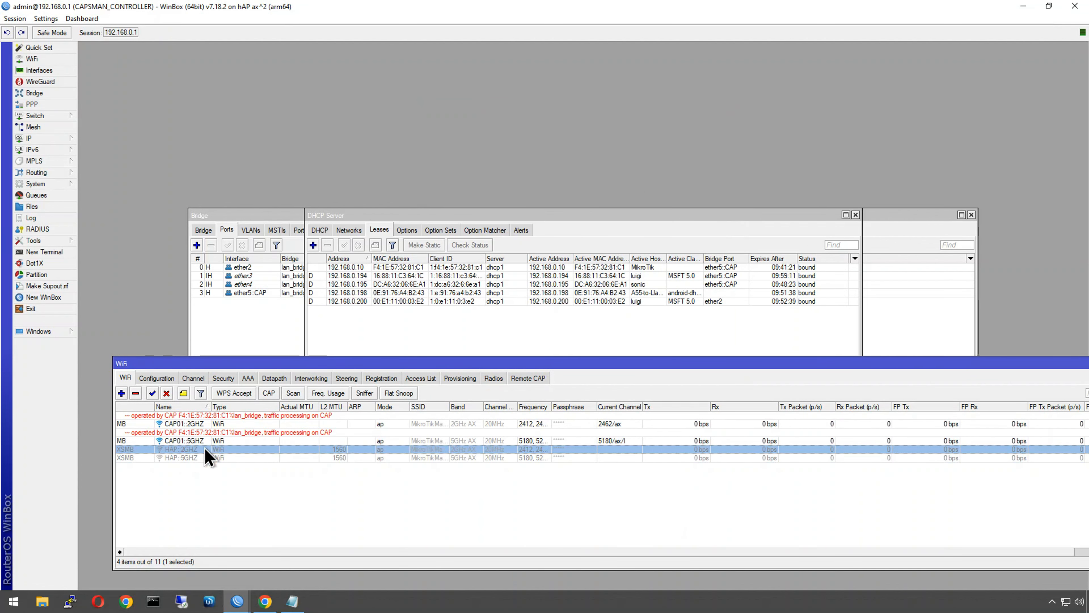
{"action": "left_click", "coordinate": [204, 457], "text": "ctrl"}
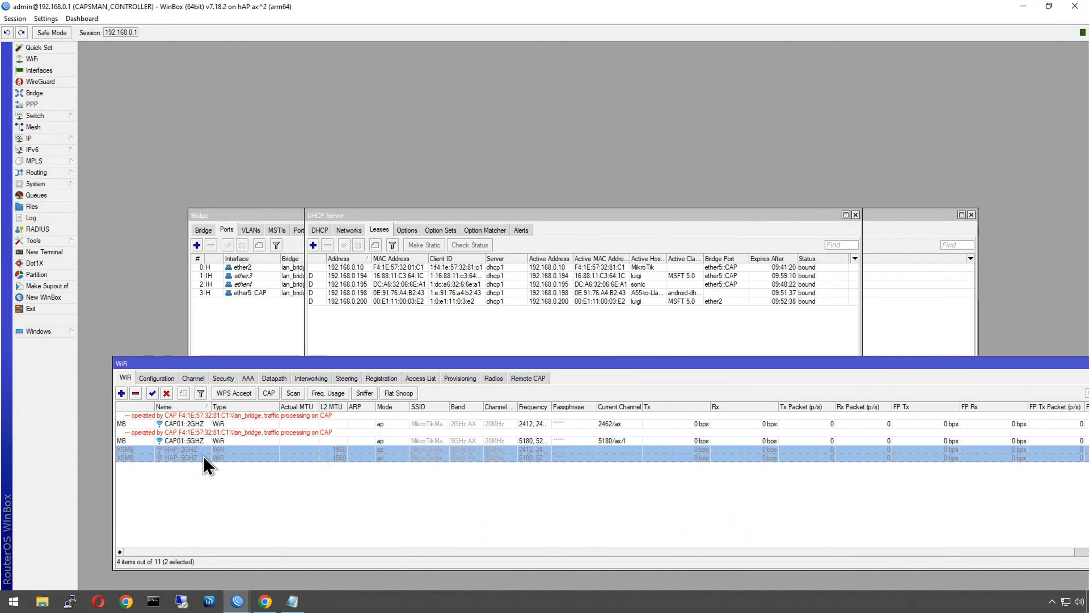
{"action": "left_click", "coordinate": [151, 393]}
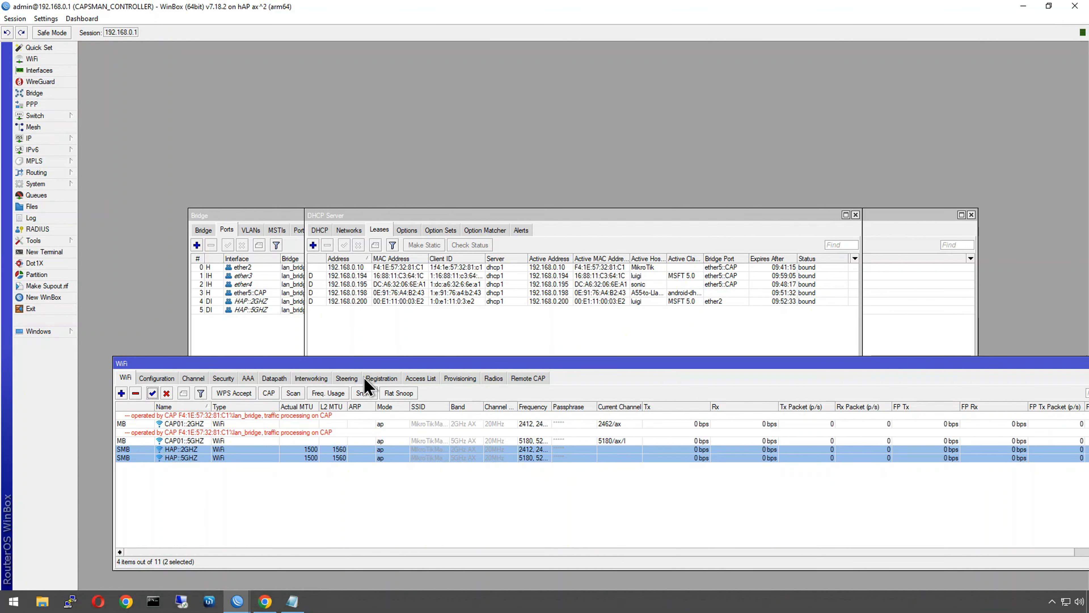
- Remove the CAP01::5GHZ and CAP01::2GHZ client registrations from the Registration list
{"action": "left_click", "coordinate": [375, 379]}
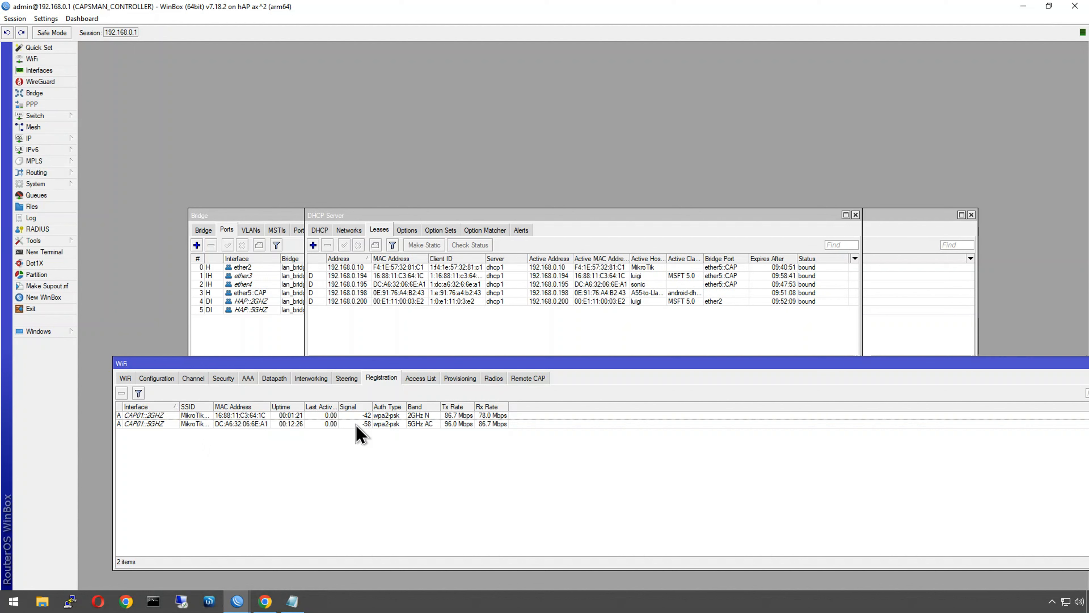
{"action": "left_click", "coordinate": [151, 428]}
{"action": "left_click", "coordinate": [141, 414], "text": "shift"}
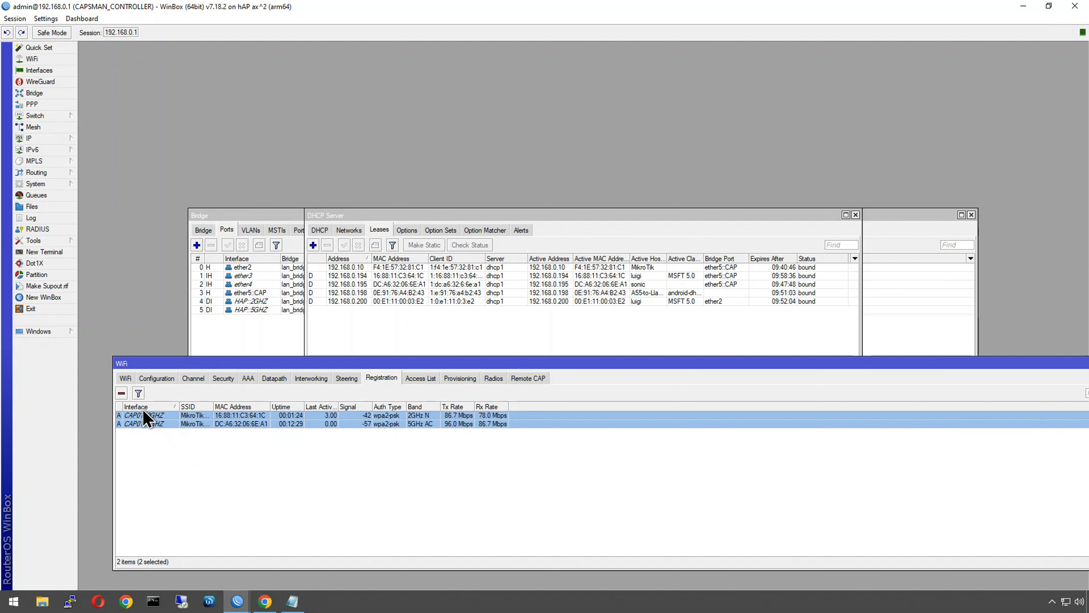
{"action": "left_click", "coordinate": [121, 393]}
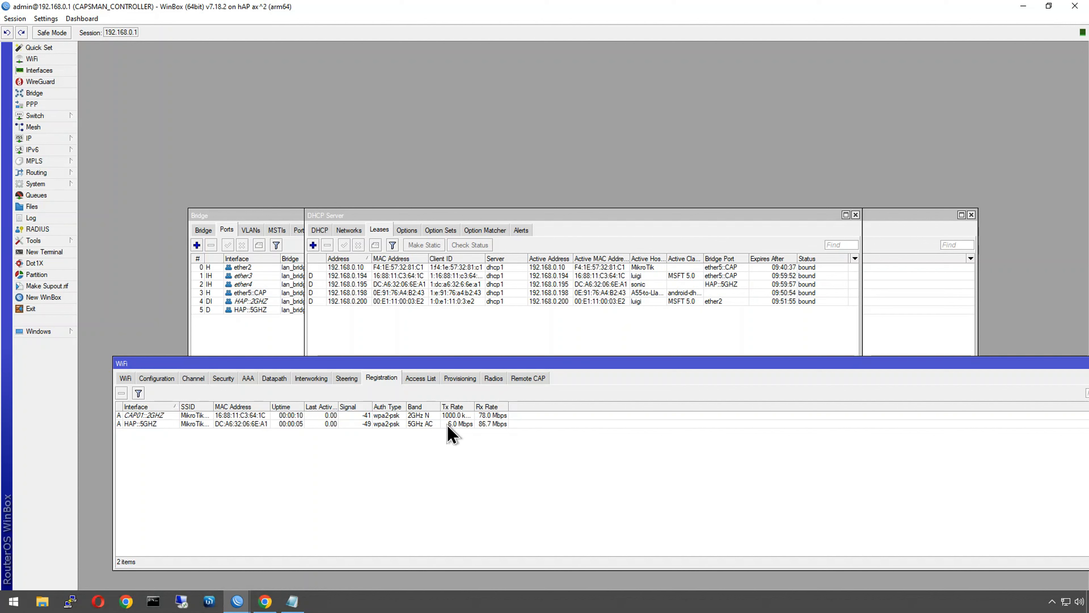
- Check the laptop's Windows Wi-Fi network list, then return to the WiFi interfaces
{"action": "left_click", "coordinate": [1066, 601]}
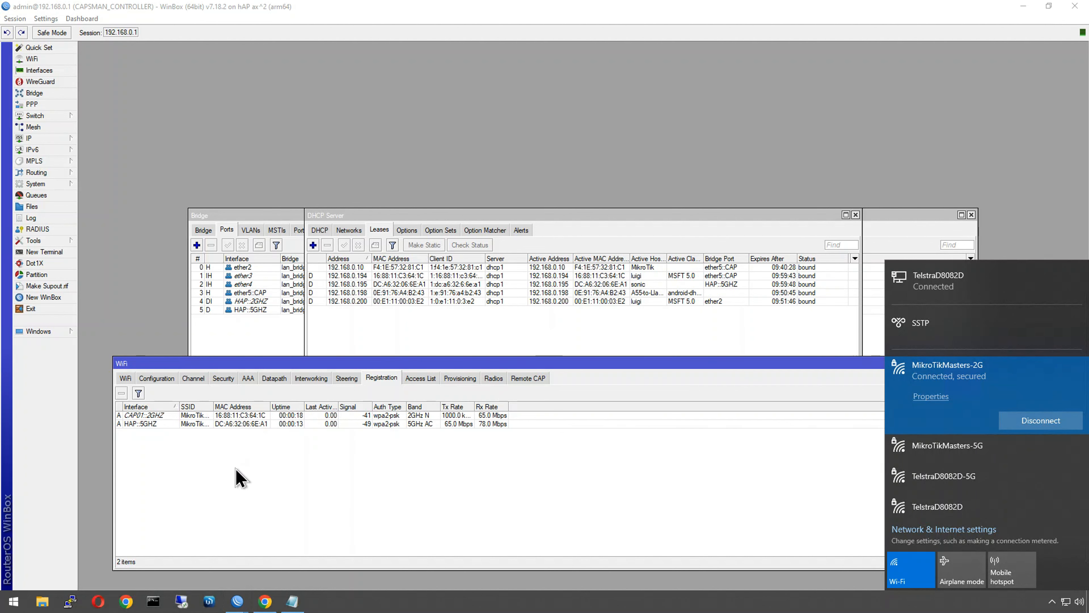
{"action": "left_click", "coordinate": [240, 478]}
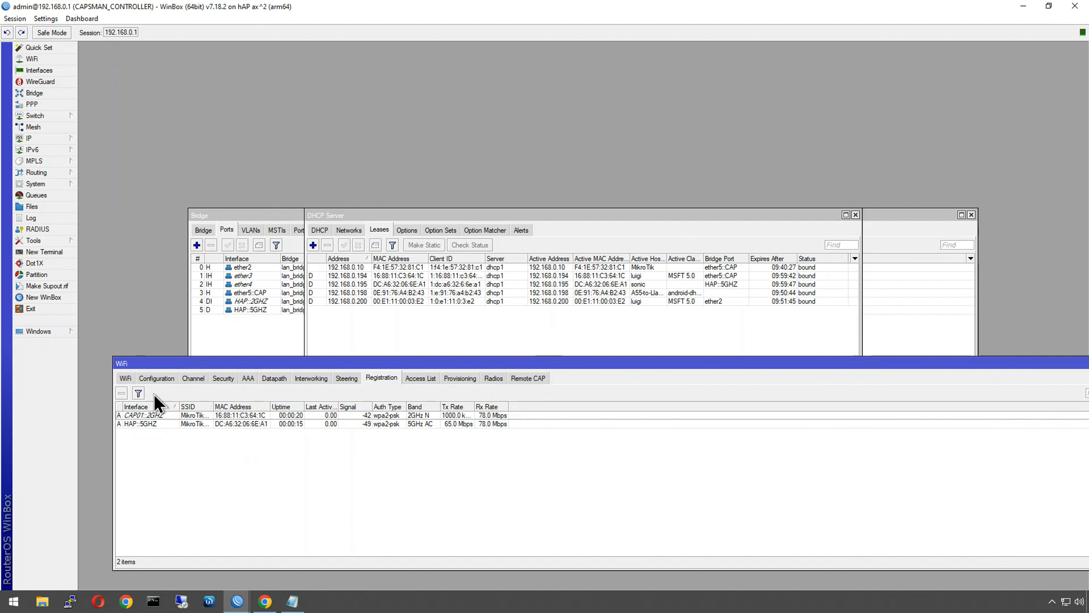
{"action": "left_click", "coordinate": [124, 378]}
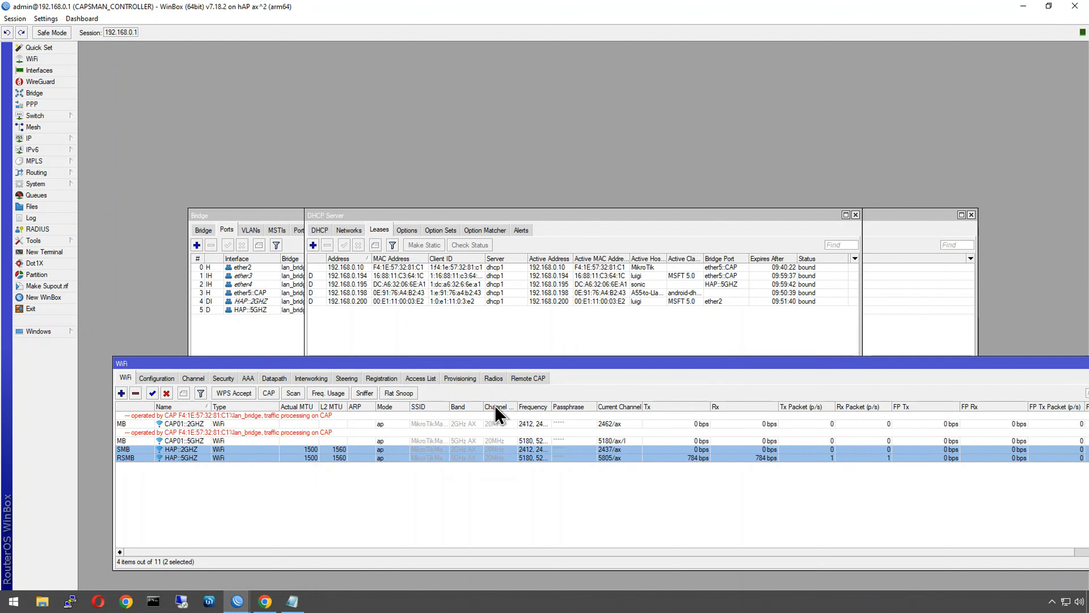
- Look through the Configuration, Channel, Security and AAA lists, then widen the Configuration SSID column
{"action": "left_click", "coordinate": [157, 378]}
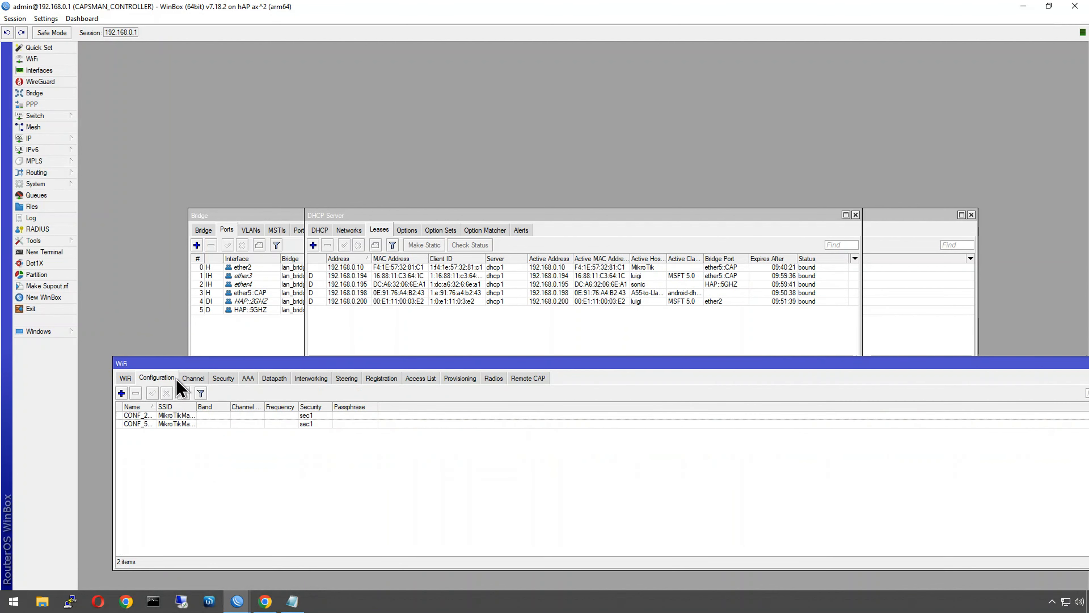
{"action": "left_click", "coordinate": [193, 379]}
{"action": "left_click", "coordinate": [223, 378]}
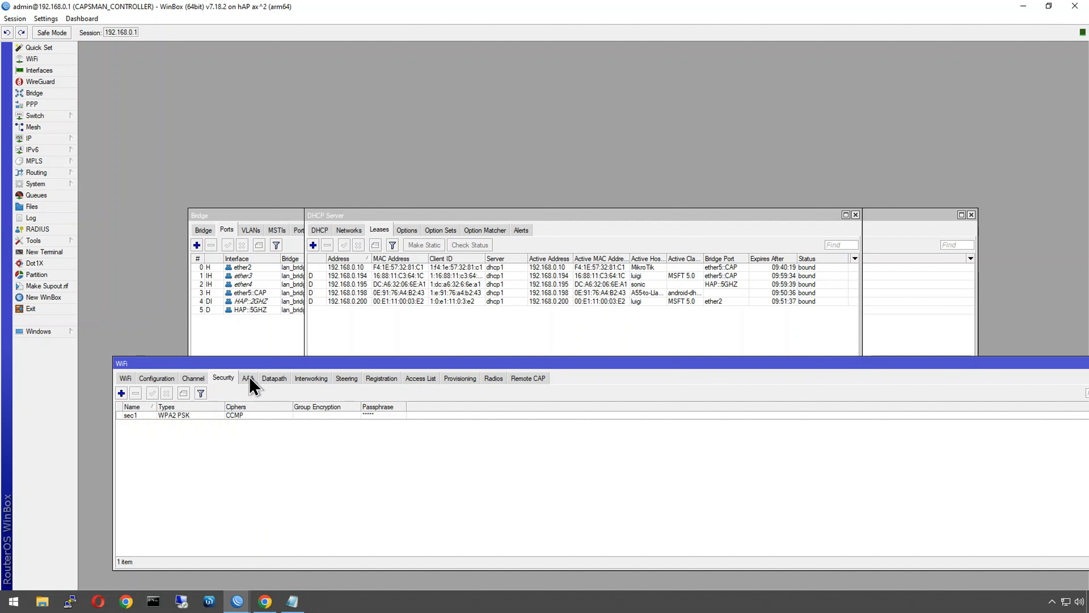
{"action": "left_click", "coordinate": [249, 378]}
{"action": "left_click", "coordinate": [222, 378]}
{"action": "left_click", "coordinate": [193, 378]}
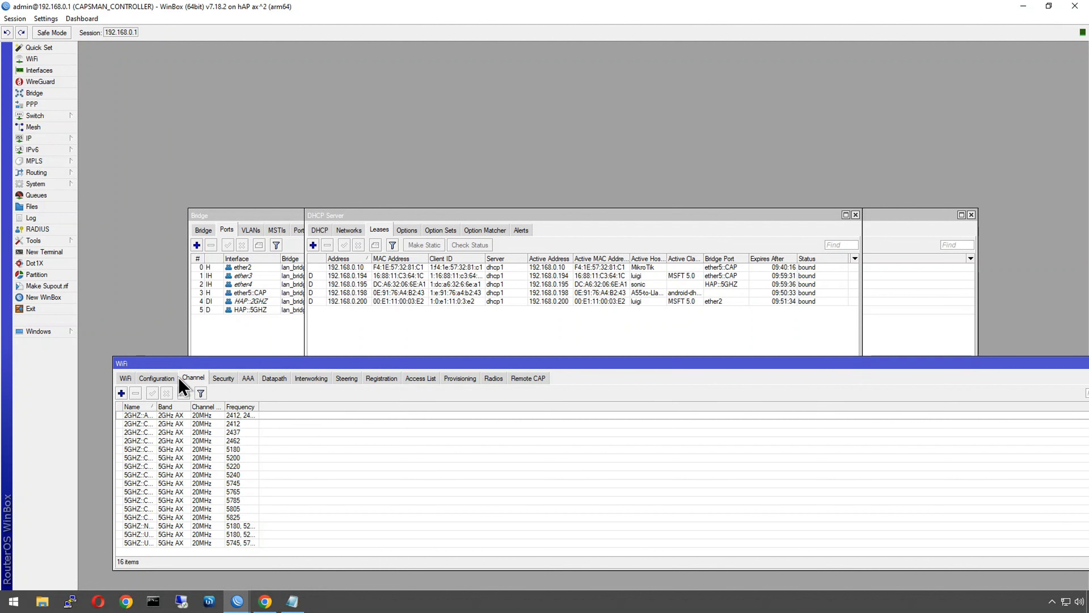
{"action": "left_click", "coordinate": [160, 376]}
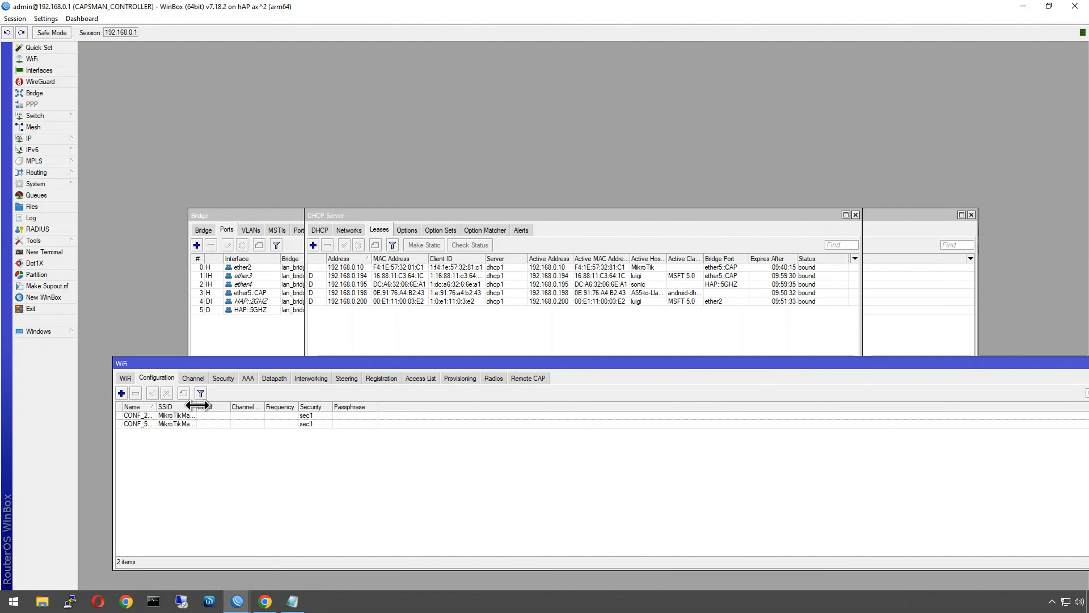
{"action": "left_click_drag", "start_coordinate": [197, 405], "coordinate": [279, 405]}
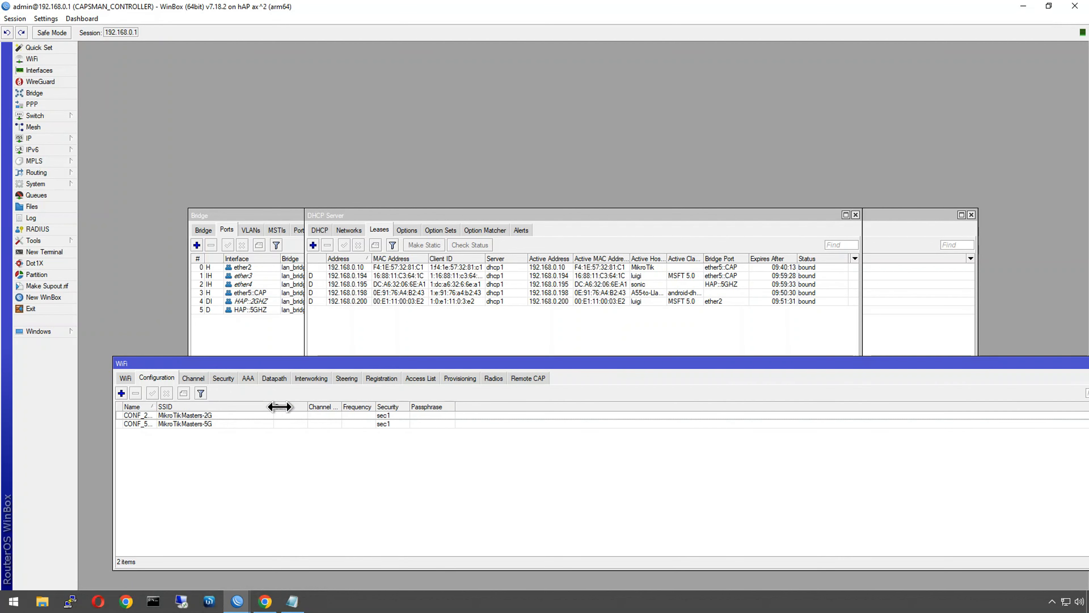
- Append -1 to the CONF_5GHZ SSID, making it MikroTikMasters-5G-1
{"action": "left_click", "coordinate": [177, 417]}
{"action": "double_click", "coordinate": [180, 424]}
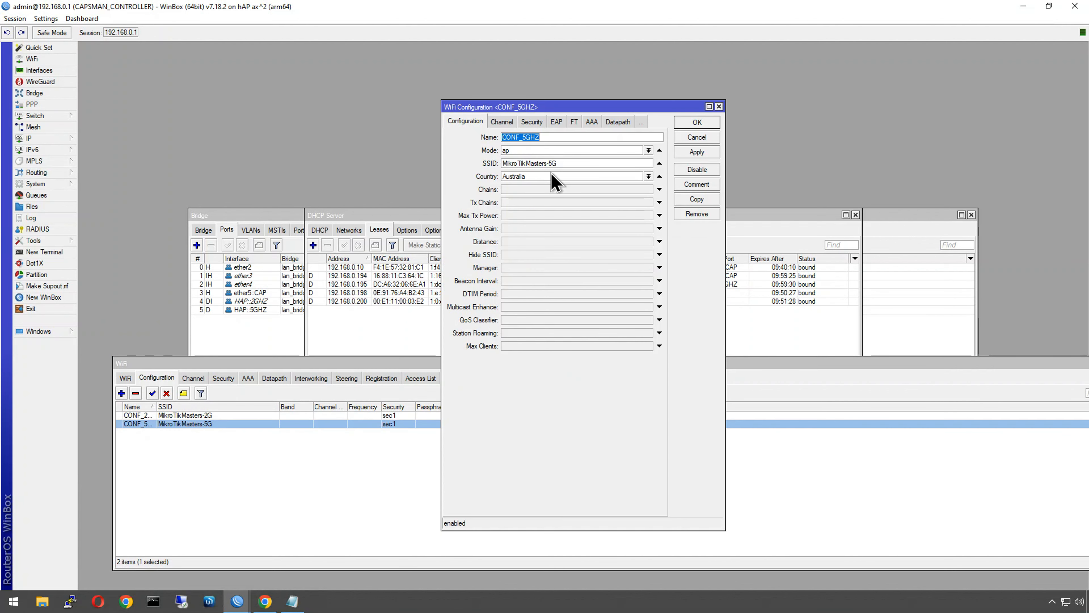
{"action": "left_click", "coordinate": [563, 165]}
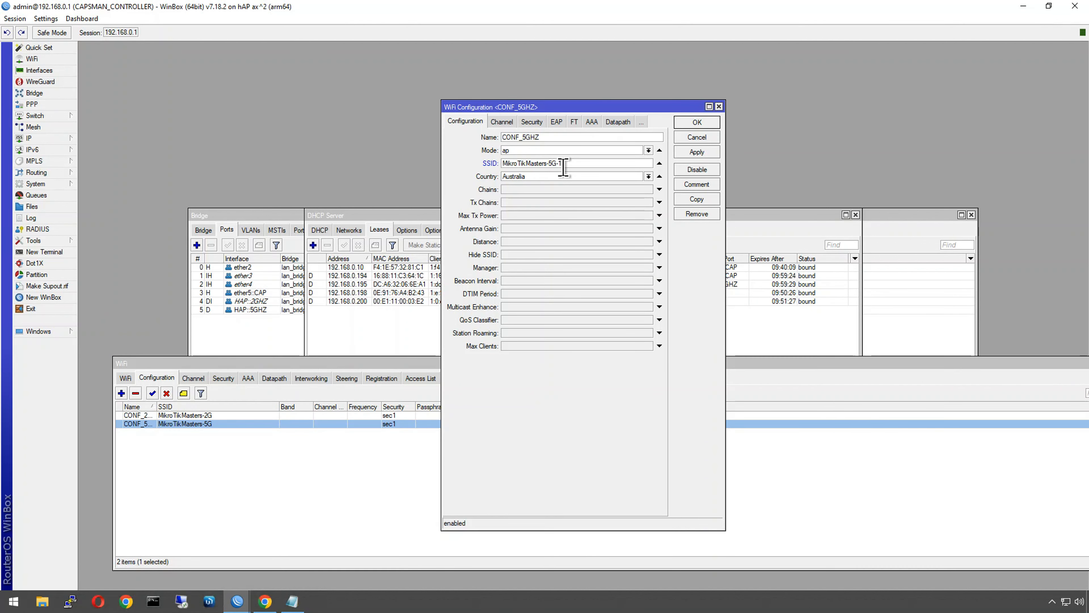
{"action": "type", "text": "-1"}
{"action": "left_click", "coordinate": [691, 122]}
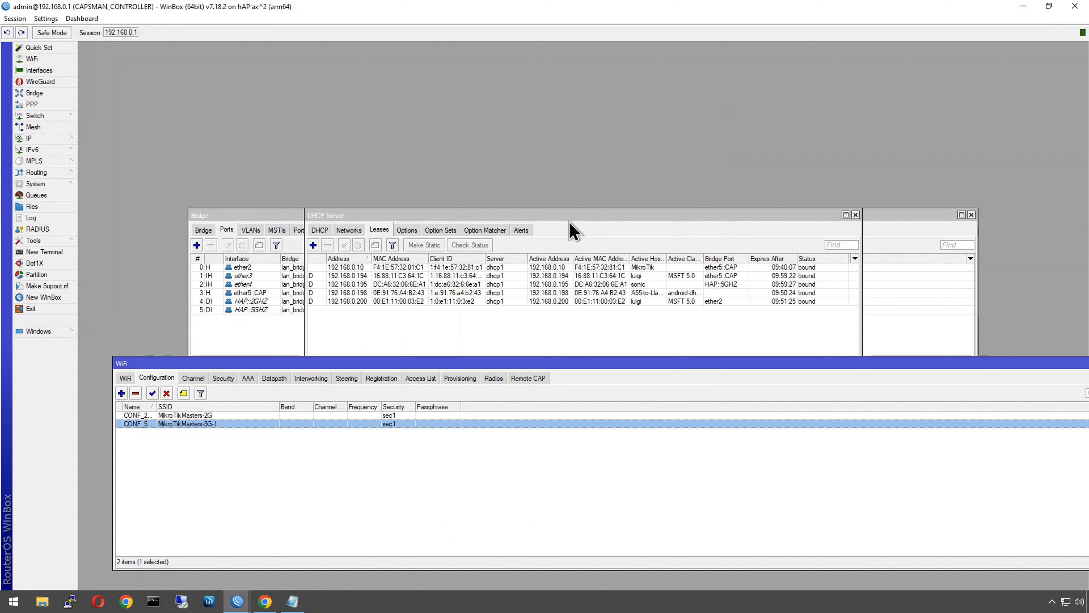
{"action": "left_click", "coordinate": [125, 378]}
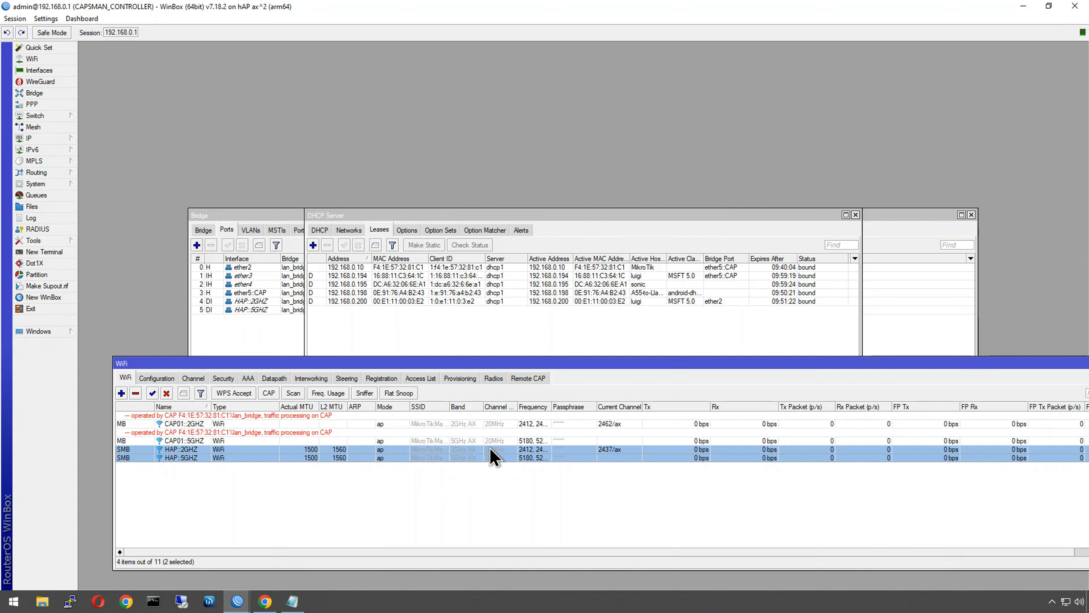
- Widen the WiFi list's SSID column to show MikroTikMasters-5G-1 on both 5GHZ radios
{"action": "left_click_drag", "start_coordinate": [449, 407], "coordinate": [514, 410]}
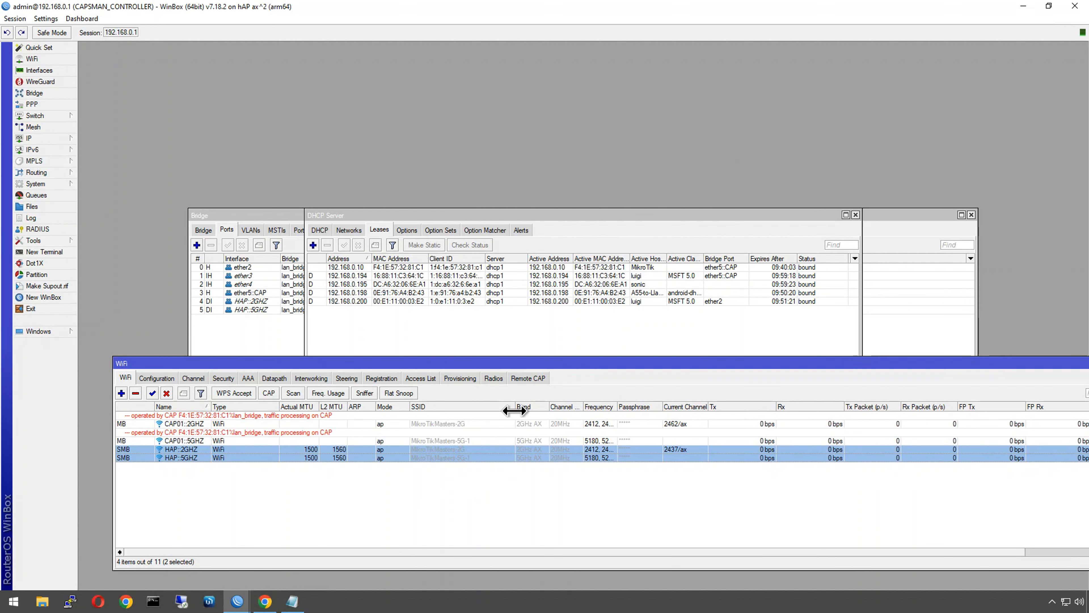
{"action": "left_click", "coordinate": [1066, 602]}
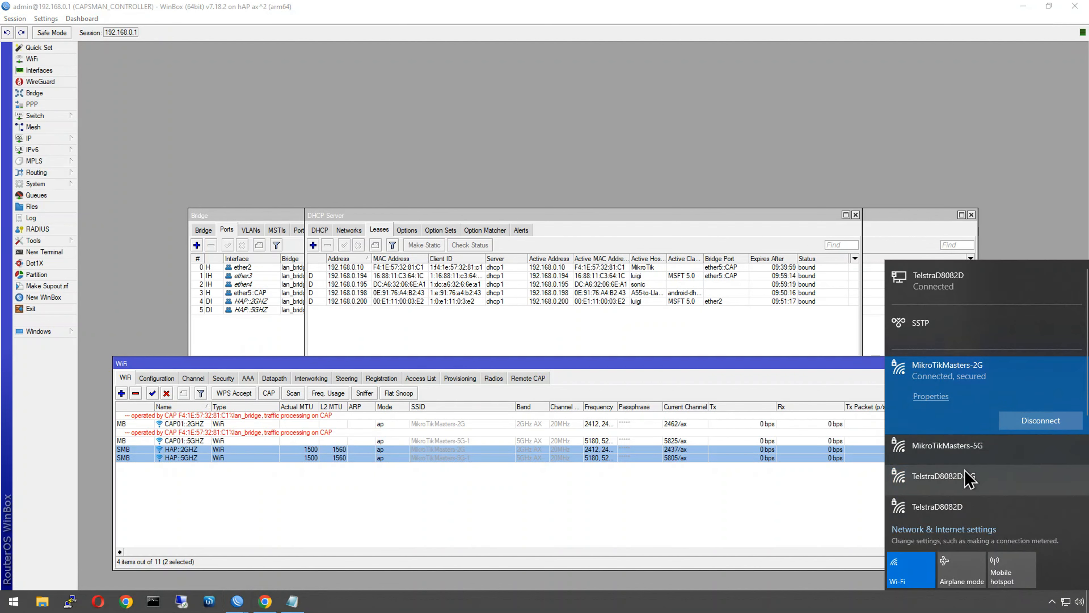
{"action": "left_click", "coordinate": [1066, 602]}
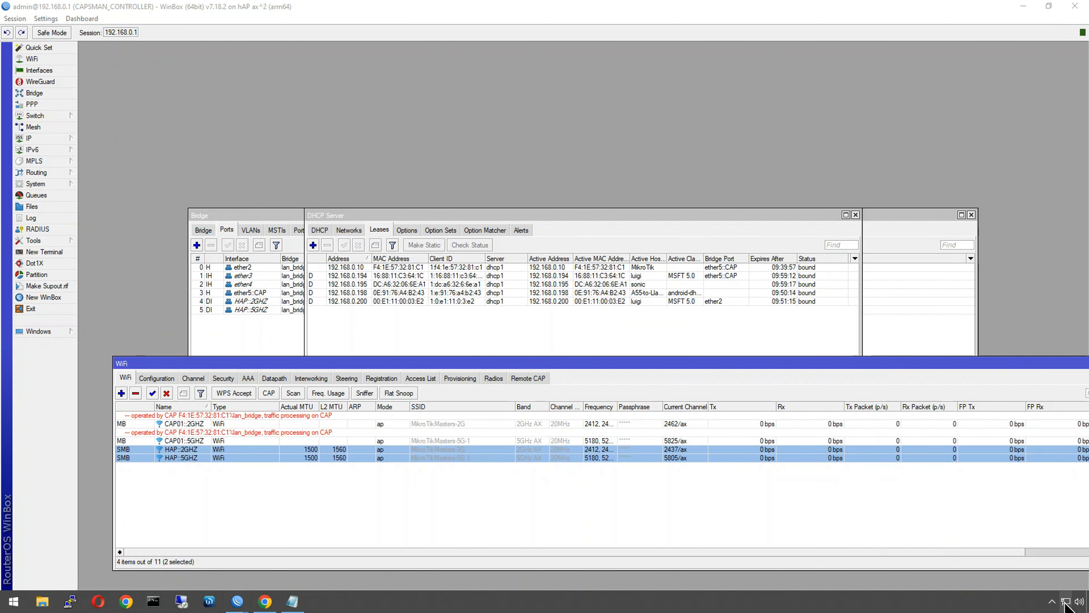
- Find MikroTikMasters-5G-1 in the laptop's Wi-Fi list and toggle Wi-Fi off and on
{"action": "left_click", "coordinate": [1065, 603]}
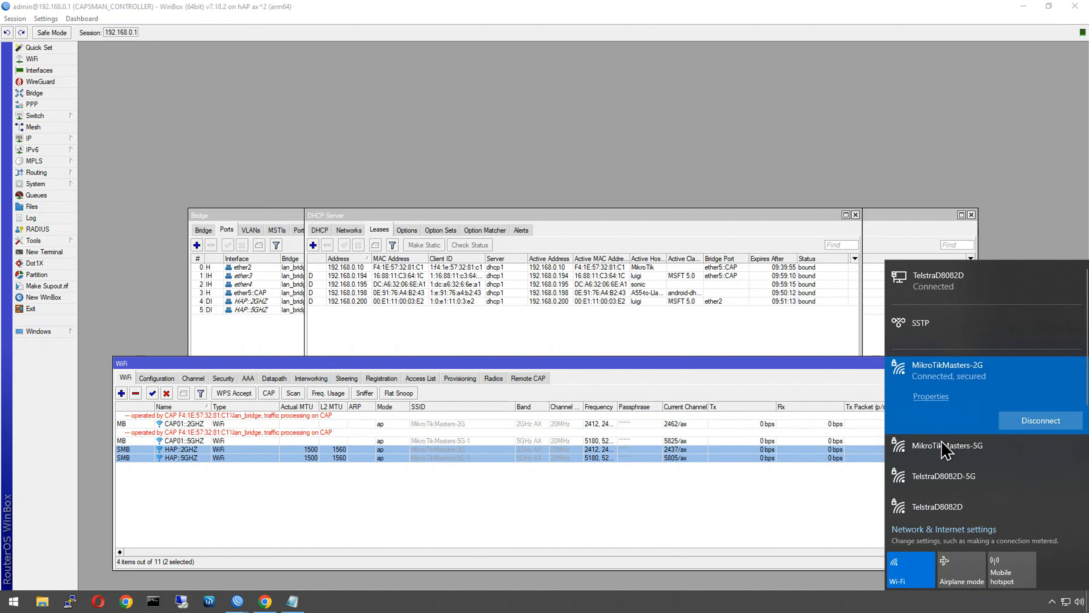
{"action": "scroll", "coordinate": [947, 437], "scroll_direction": "down", "scroll_amount": 2}
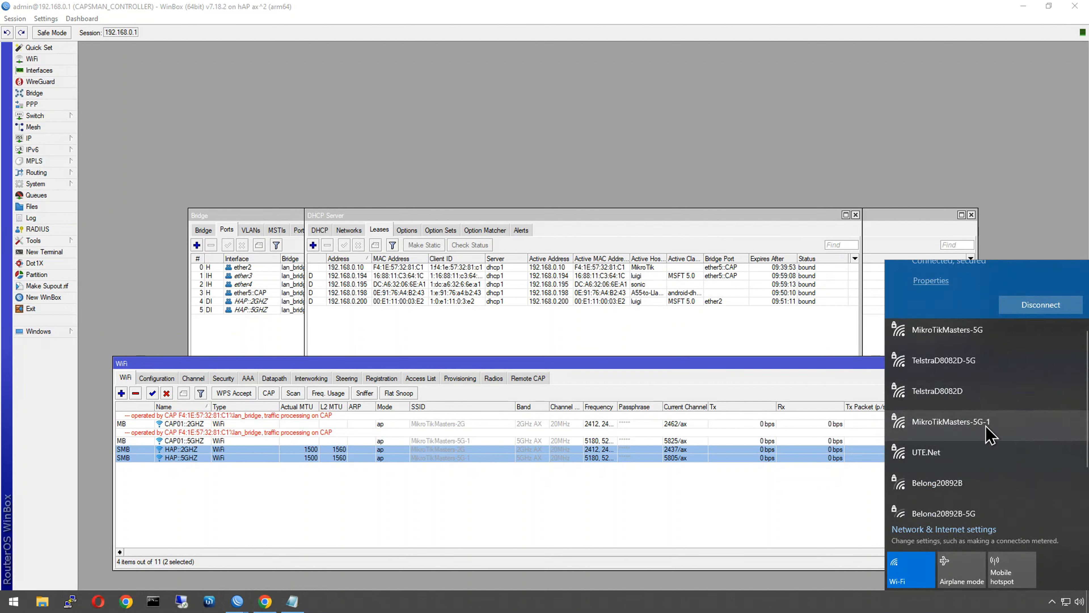
{"action": "left_click", "coordinate": [973, 333]}
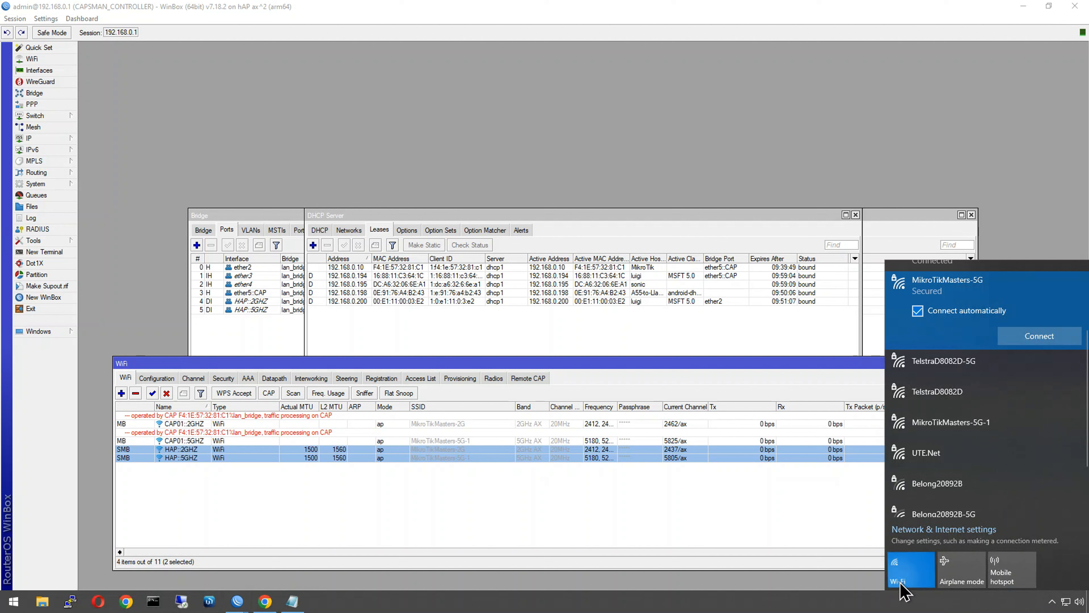
{"action": "left_click", "coordinate": [912, 575]}
{"action": "left_click", "coordinate": [913, 579]}
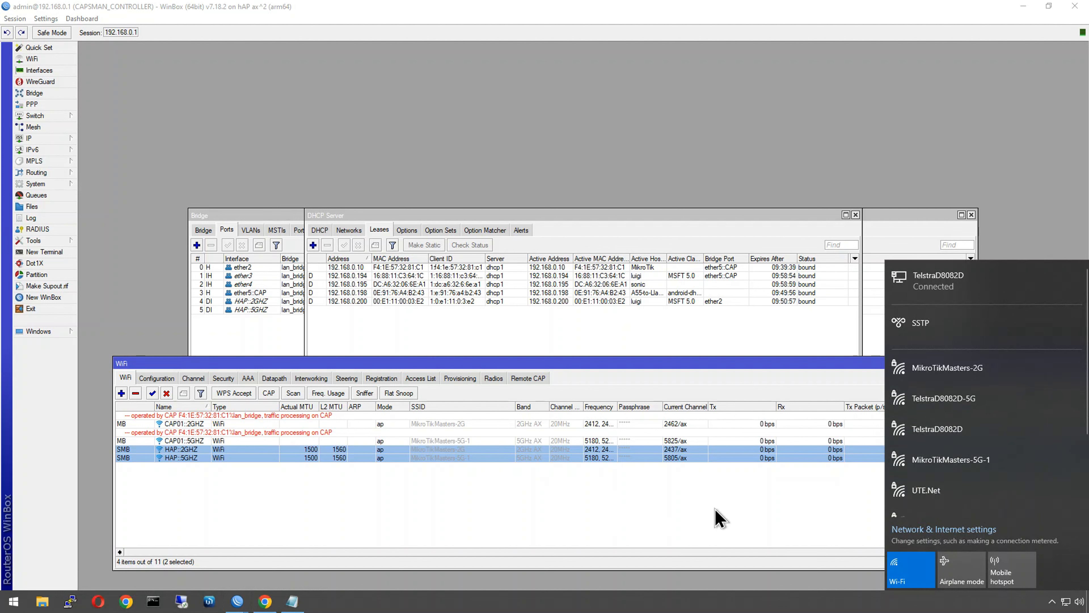
{"action": "left_click", "coordinate": [213, 495]}
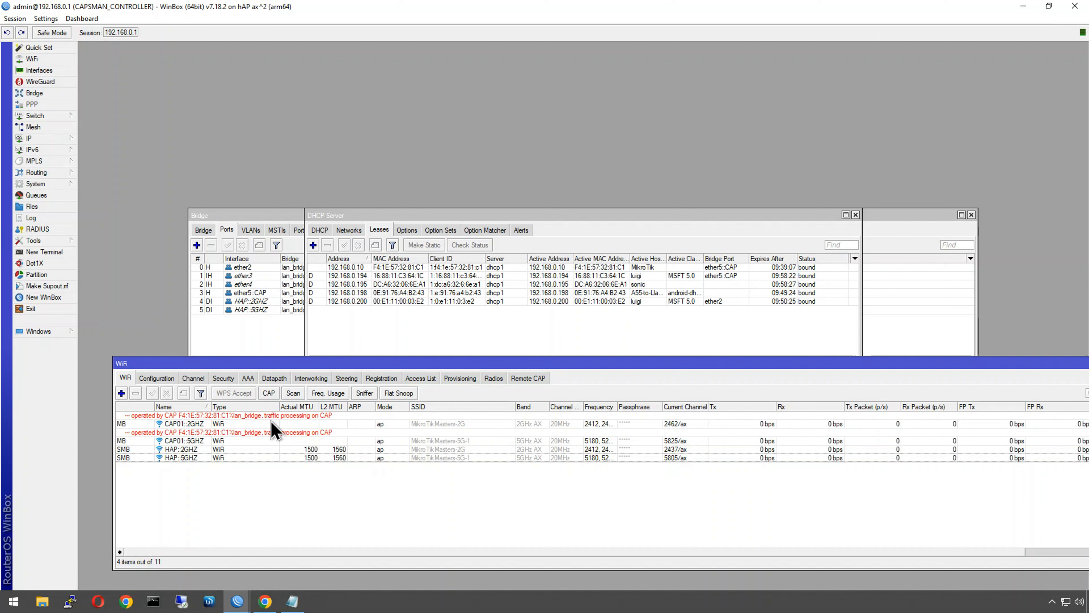
{"action": "left_click", "coordinate": [44, 253]}
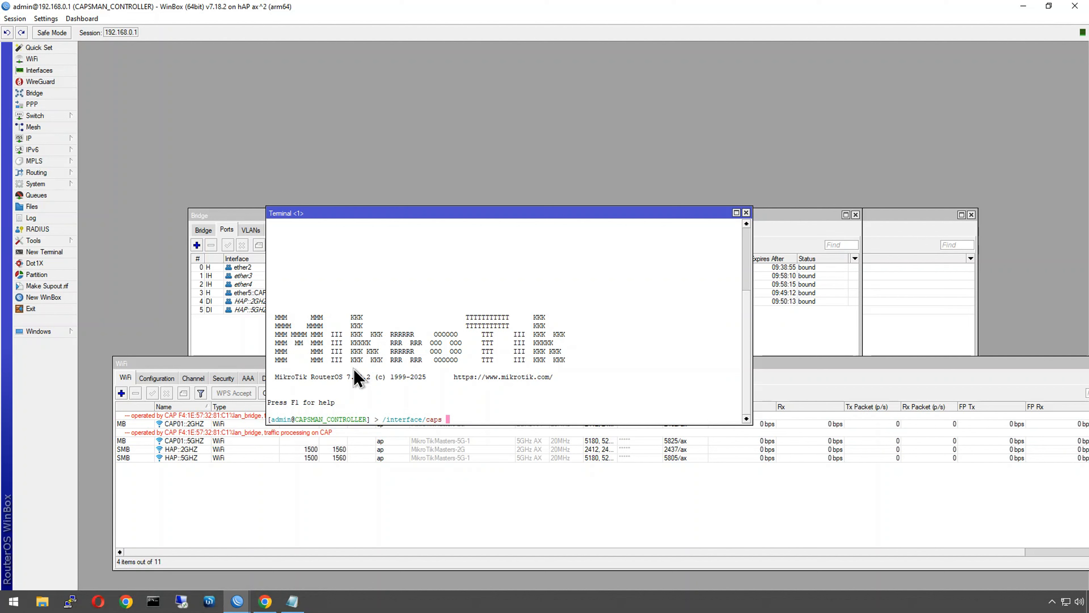
{"action": "key", "text": "Tab"}
{"action": "key", "text": "Tab"}
{"action": "key", "text": "Tab"}
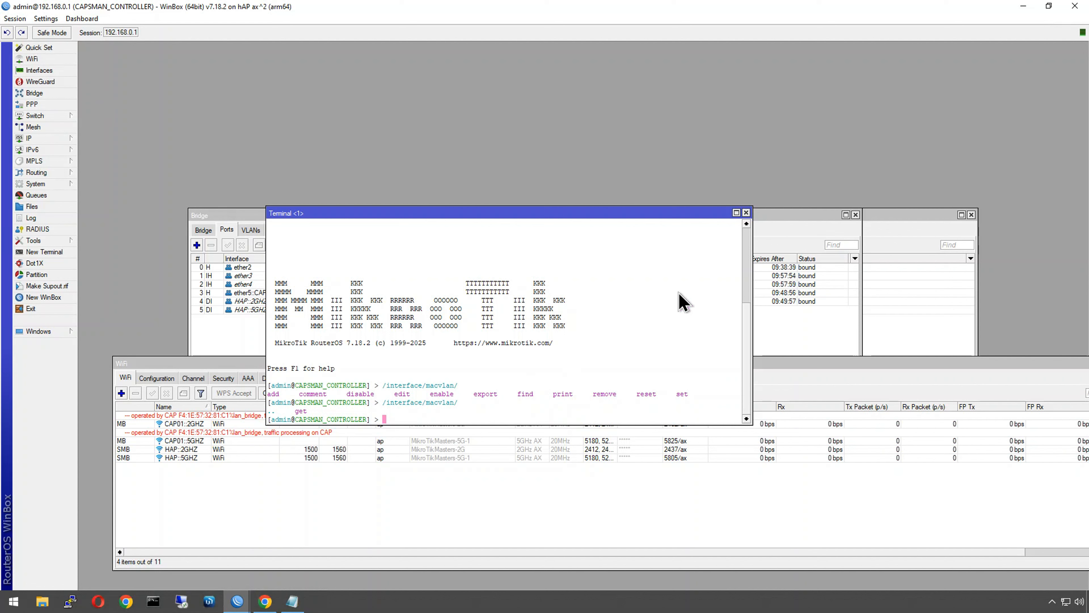
{"action": "left_click", "coordinate": [746, 212]}
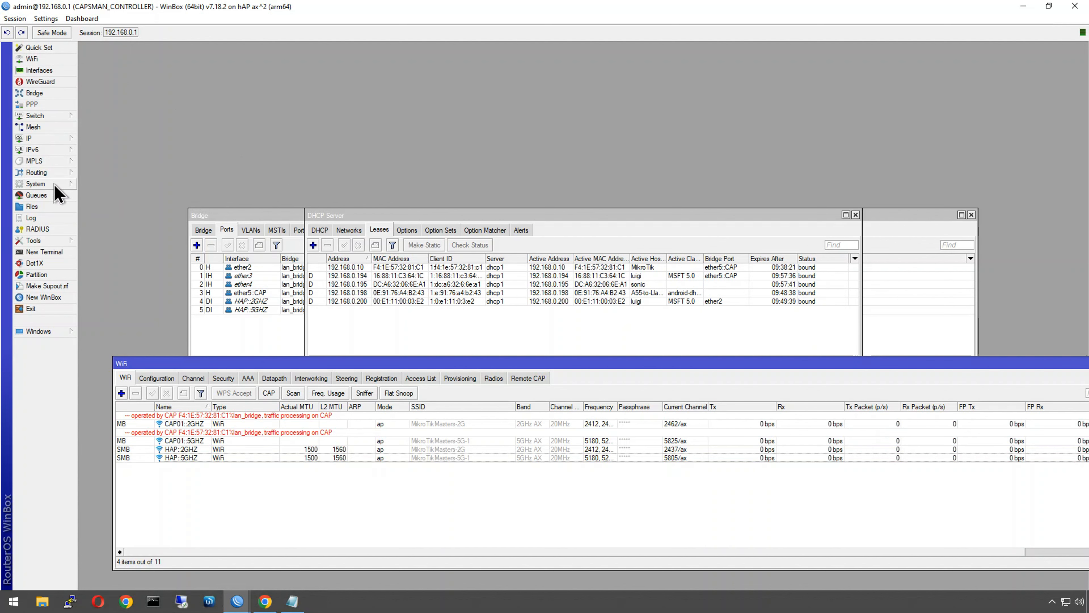
{"action": "left_click", "coordinate": [43, 184]}
{"action": "left_click", "coordinate": [98, 333]}
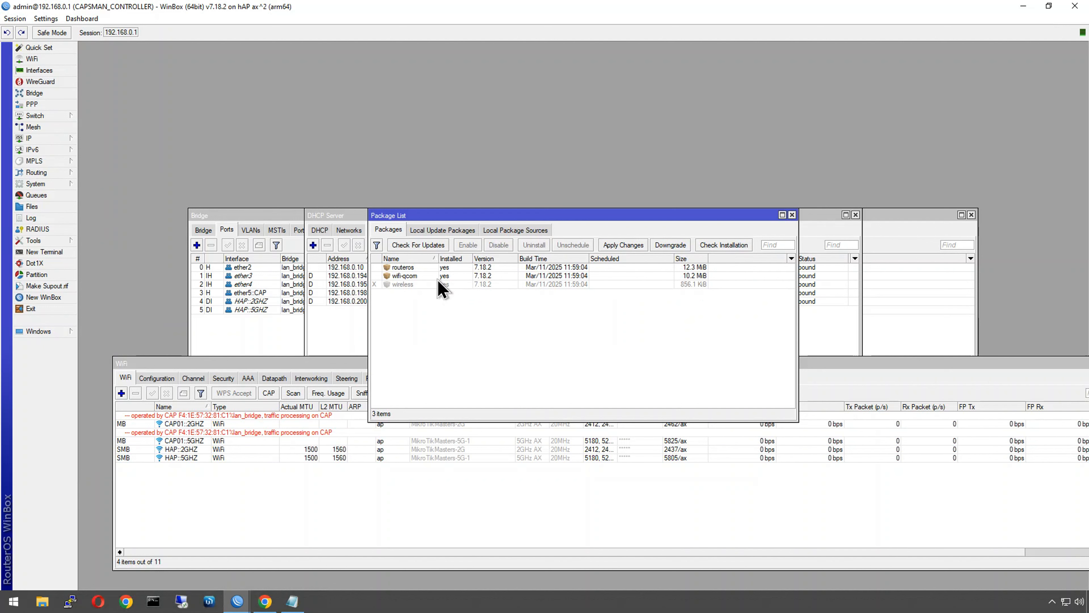
{"action": "left_click", "coordinate": [420, 284]}
{"action": "key", "text": "Up"}
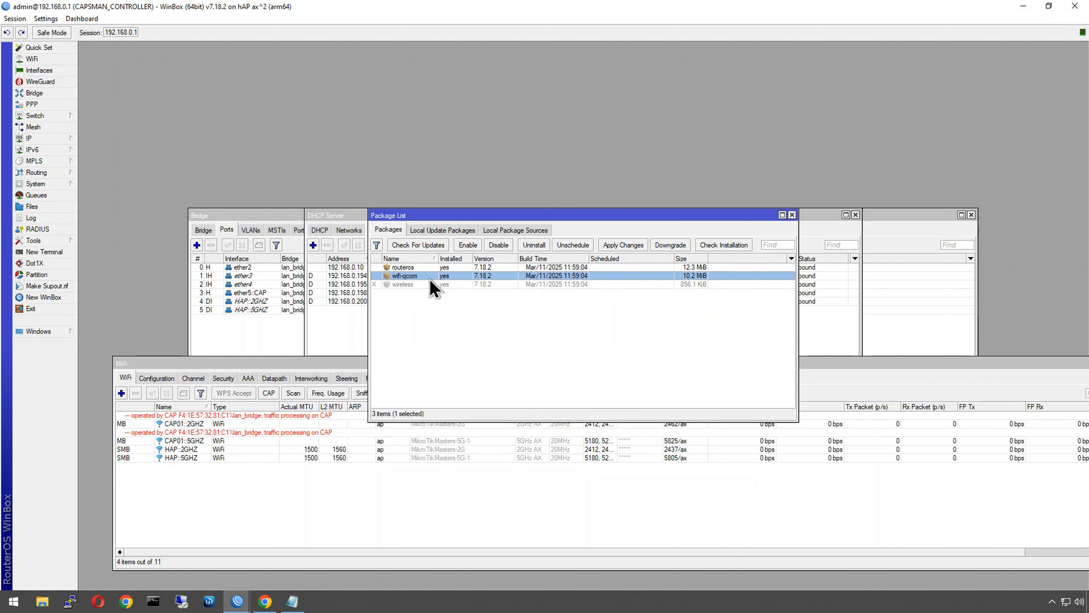
{"action": "key", "text": "Down"}
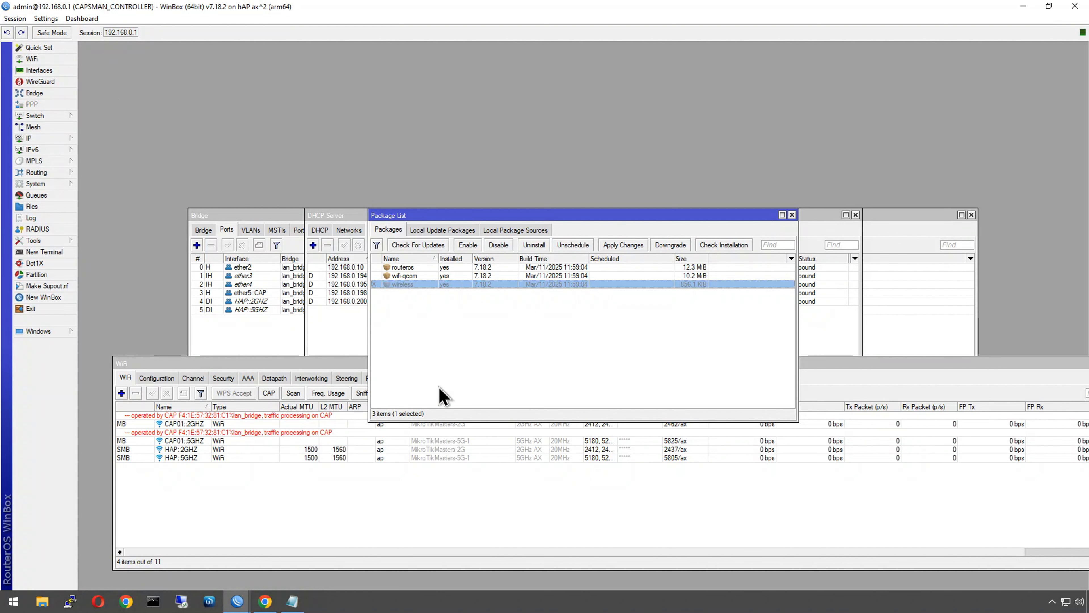
{"action": "left_click", "coordinate": [792, 214]}
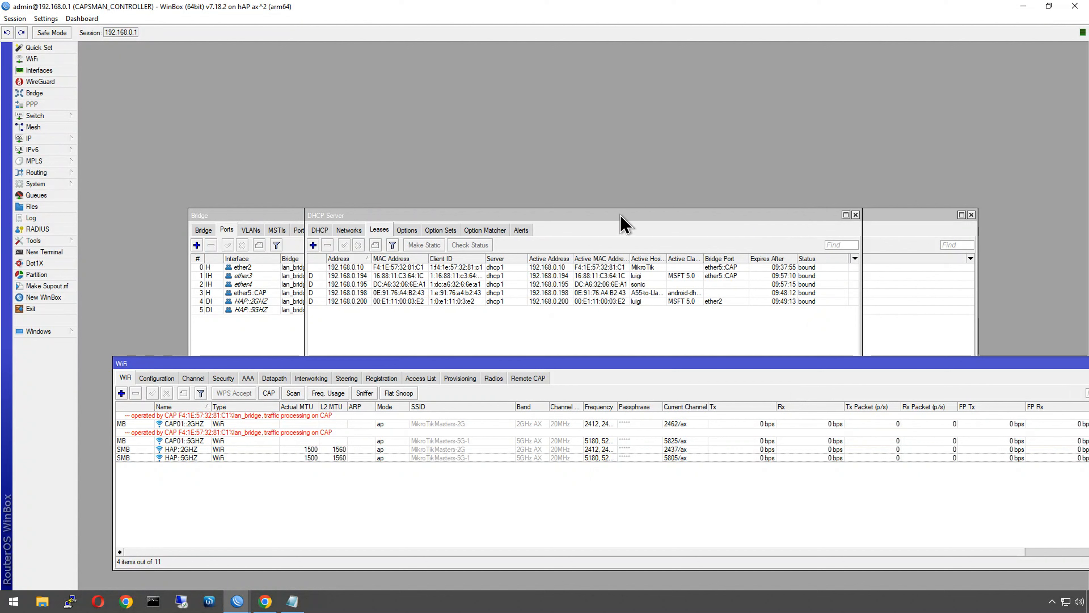